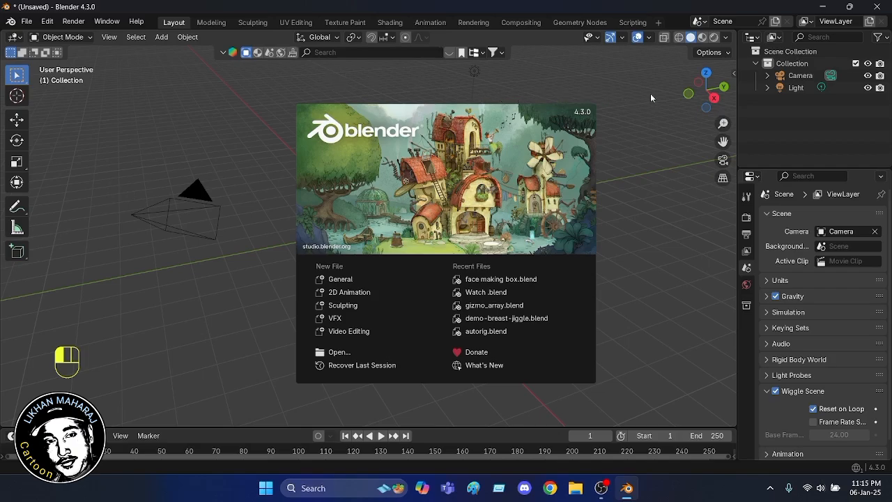
- Dismiss the splash screen and get a wider look at the 3D scene around the origin
{"action": "left_click", "coordinate": [184, 125]}
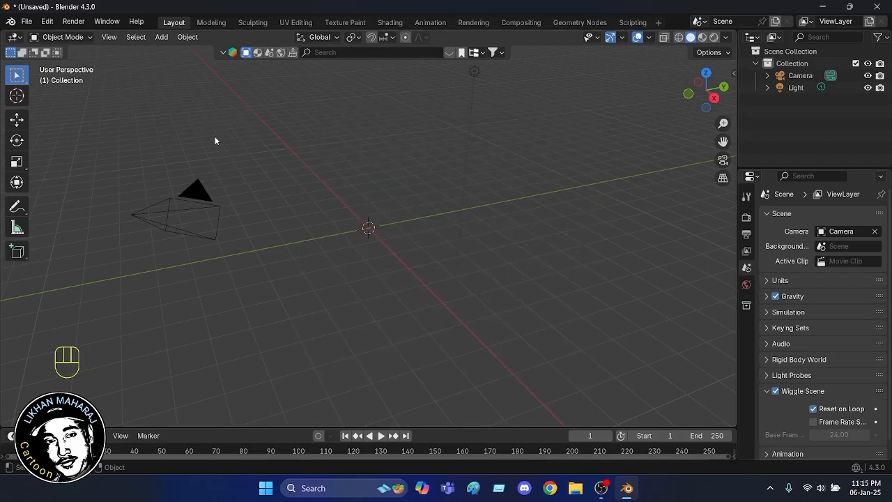
{"action": "scroll", "coordinate": [249, 133], "scroll_direction": "up", "scroll_amount": 3}
{"action": "scroll", "coordinate": [250, 132], "scroll_direction": "down", "scroll_amount": 5}
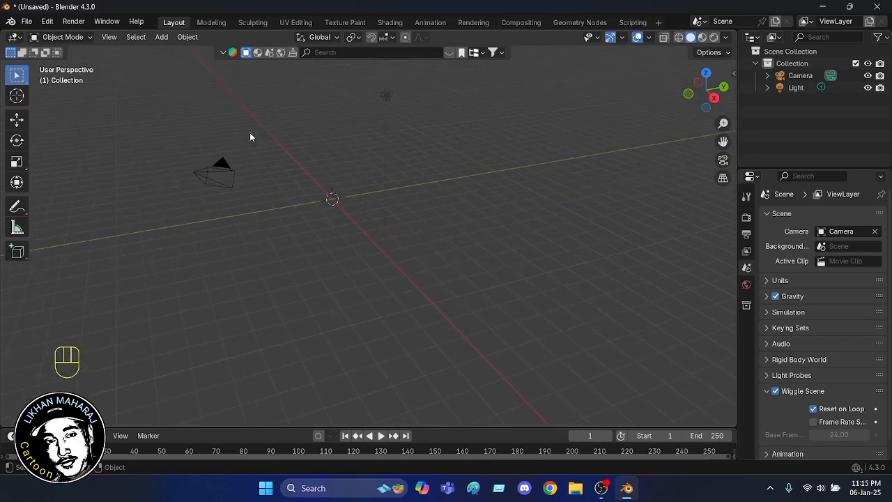
{"action": "scroll", "coordinate": [192, 127], "scroll_direction": "up", "scroll_amount": 1}
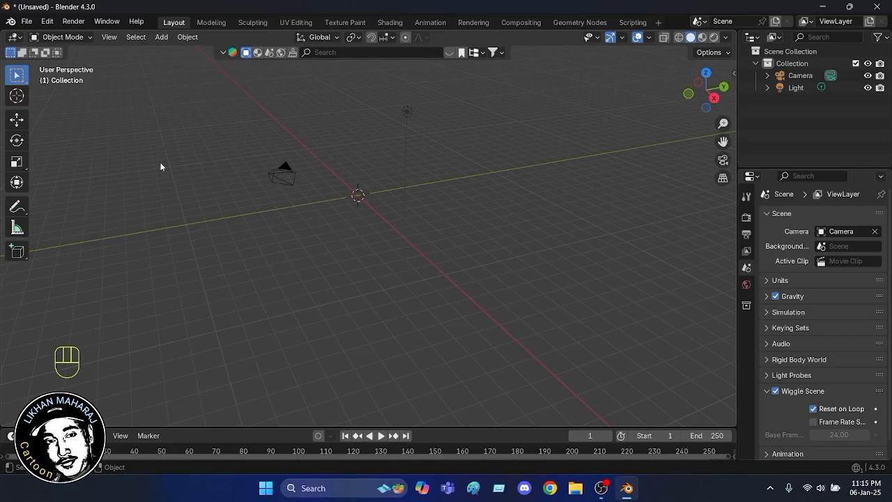
{"action": "key", "text": "shift"}
{"action": "key", "text": "shift+a"}
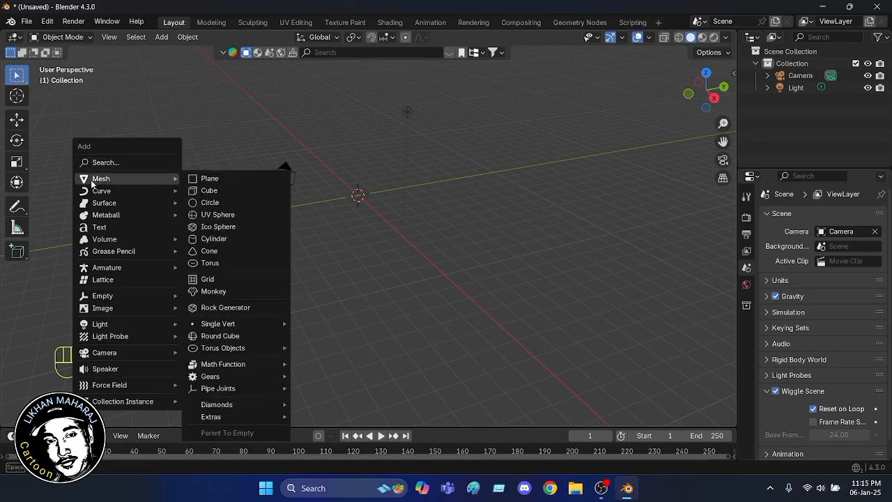
{"action": "mouse_move", "coordinate": [93, 183]}
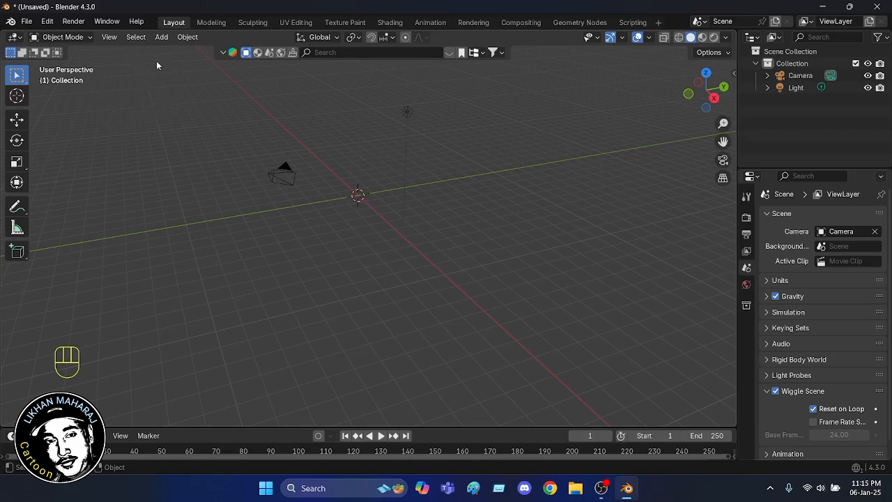
- Add a Monkey mesh to the scene
{"action": "left_click", "coordinate": [161, 37]}
{"action": "mouse_move", "coordinate": [209, 53]}
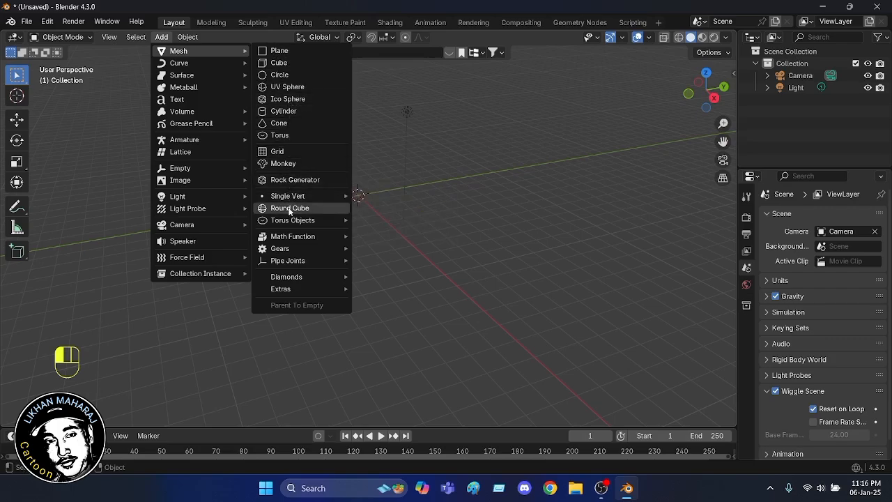
{"action": "left_click", "coordinate": [296, 164]}
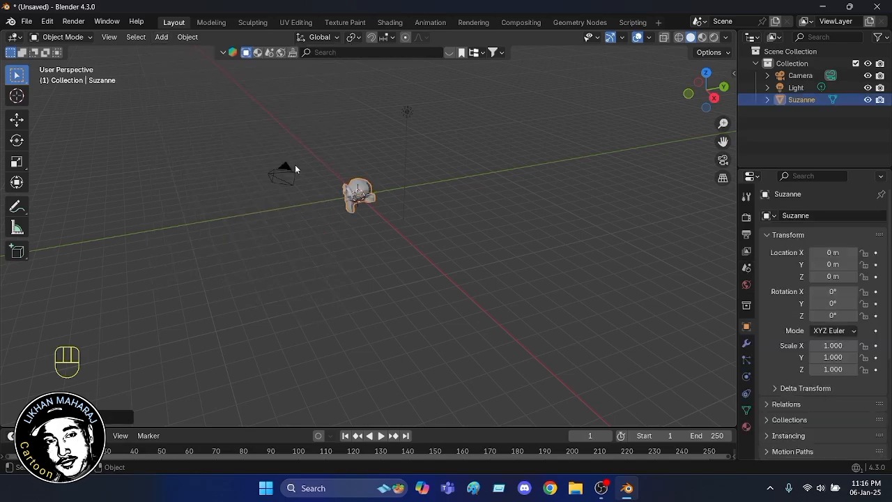
- Inspect the monkey head's face up close, including its front and back orthographic views
{"action": "scroll", "coordinate": [274, 158], "scroll_direction": "up", "scroll_amount": 6}
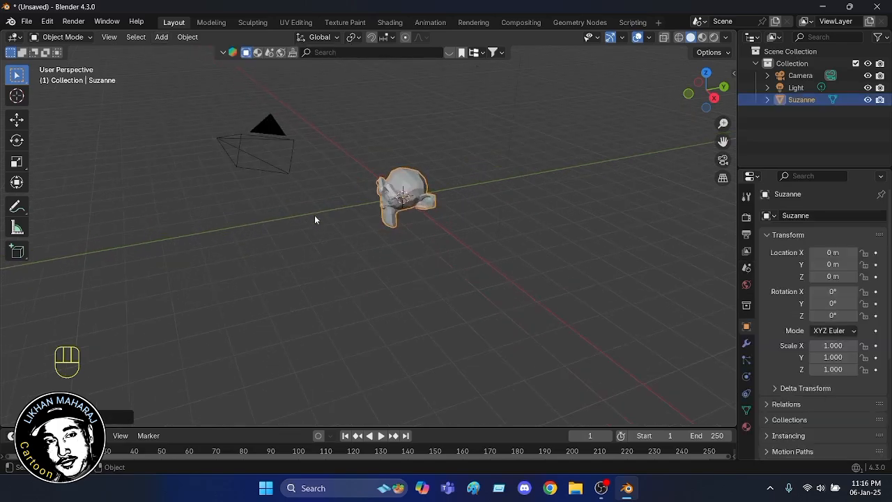
{"action": "middle_click_drag", "start_coordinate": [475, 221], "coordinate": [226, 148]}
{"action": "scroll", "coordinate": [225, 150], "scroll_direction": "up", "scroll_amount": 5}
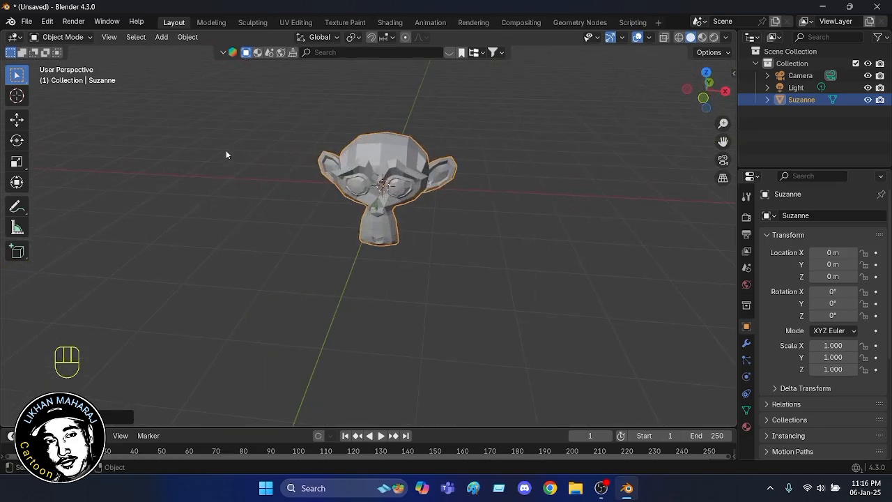
{"action": "middle_click_drag", "start_coordinate": [593, 215], "coordinate": [605, 207]}
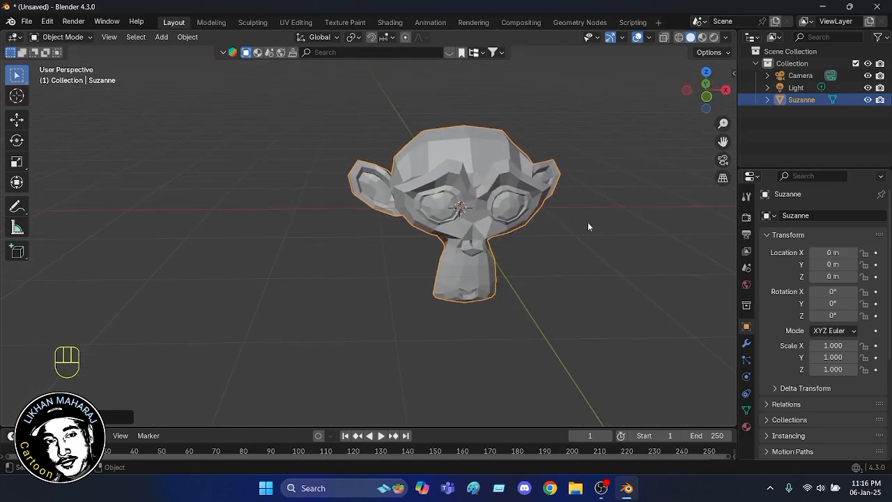
{"action": "scroll", "coordinate": [586, 218], "scroll_direction": "up", "scroll_amount": 1}
{"action": "scroll", "coordinate": [582, 216], "scroll_direction": "down", "scroll_amount": 2}
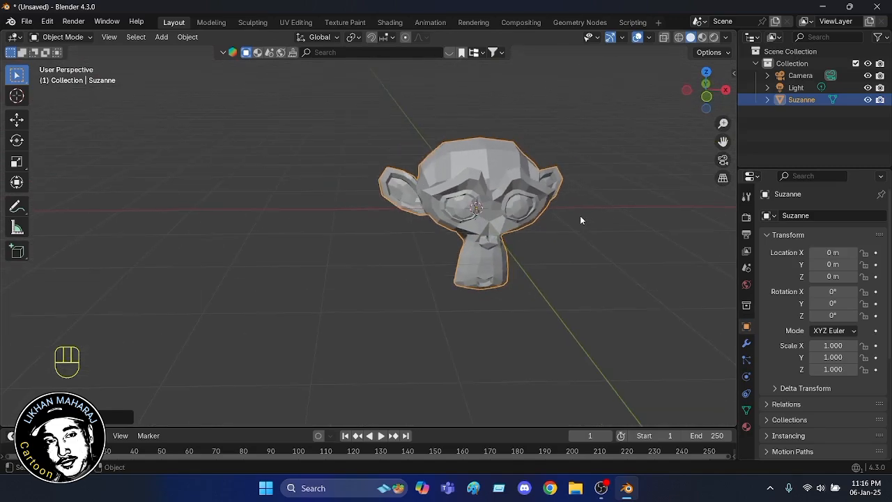
{"action": "middle_click_drag", "start_coordinate": [561, 242], "coordinate": [559, 260]}
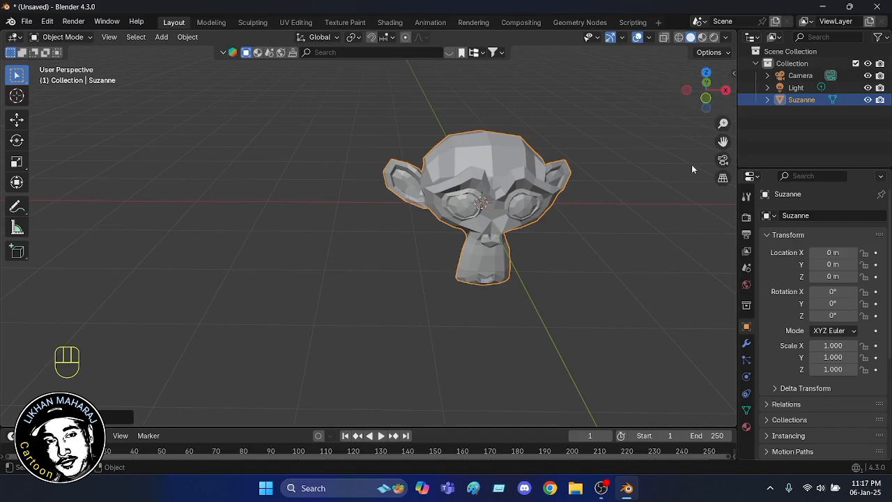
{"action": "left_click", "coordinate": [707, 100]}
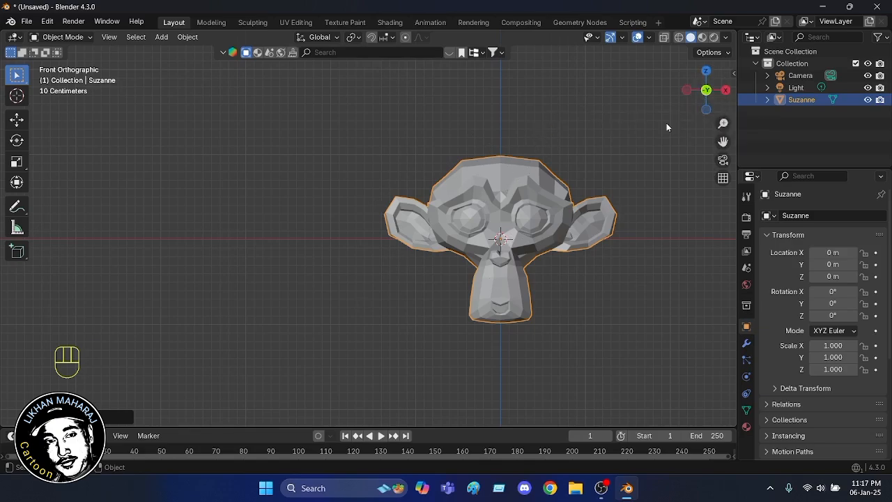
{"action": "left_click_drag", "start_coordinate": [705, 92], "coordinate": [707, 92]}
{"action": "left_click", "coordinate": [708, 93]}
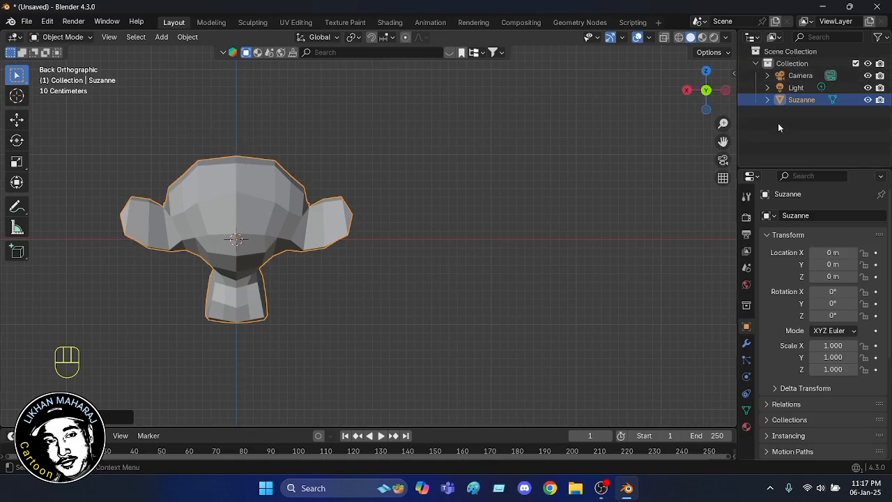
- Compare the monkey head's two sides in the left and right orthographic views
{"action": "left_click", "coordinate": [726, 89]}
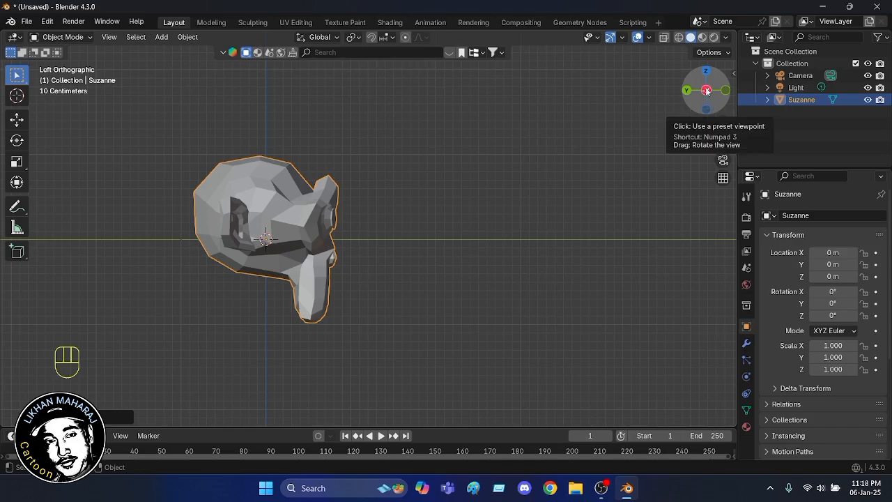
{"action": "left_click", "coordinate": [706, 92]}
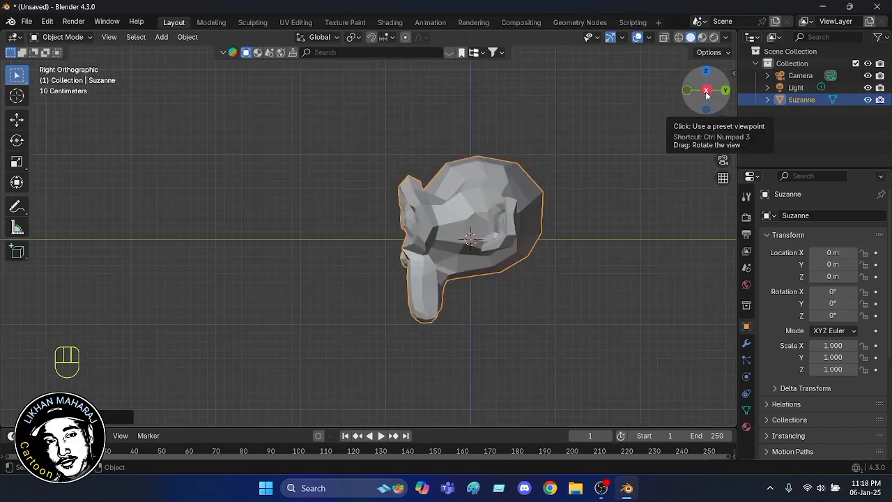
{"action": "left_click", "coordinate": [706, 92]}
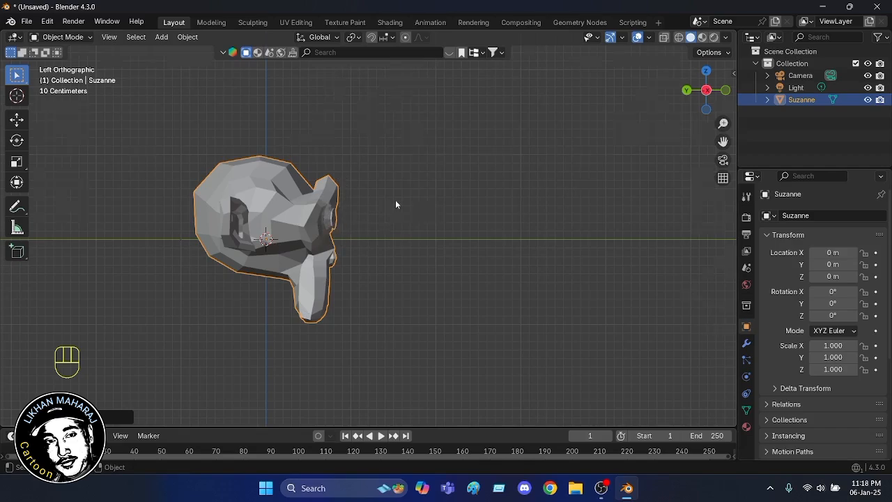
{"action": "middle_click_drag", "start_coordinate": [395, 203], "coordinate": [440, 204]}
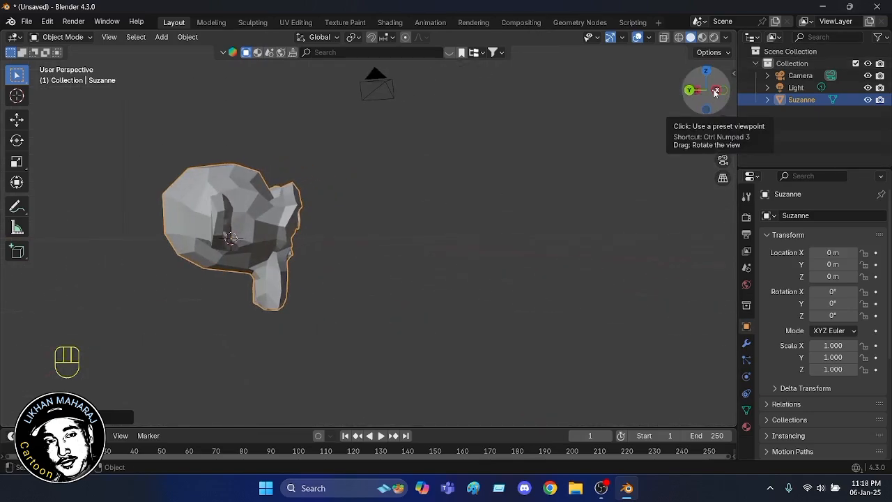
{"action": "left_click", "coordinate": [714, 91]}
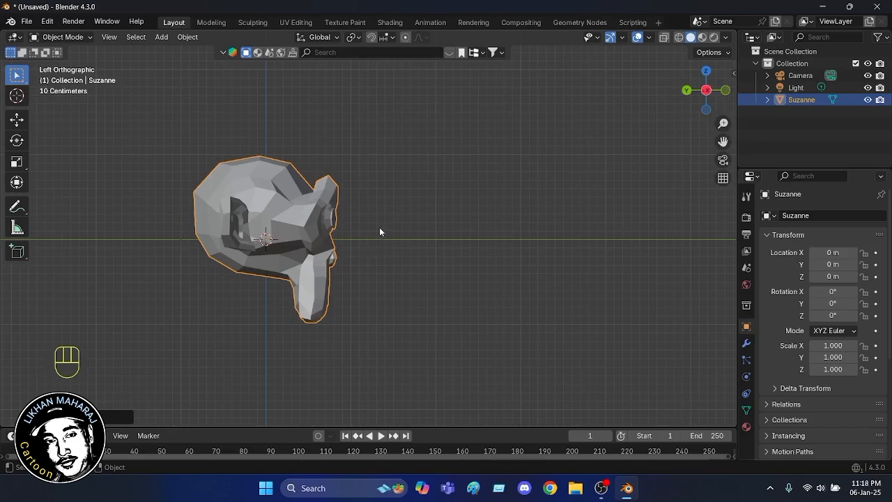
{"action": "scroll", "coordinate": [380, 223], "scroll_direction": "up", "scroll_amount": 3}
{"action": "scroll", "coordinate": [380, 219], "scroll_direction": "down", "scroll_amount": 1}
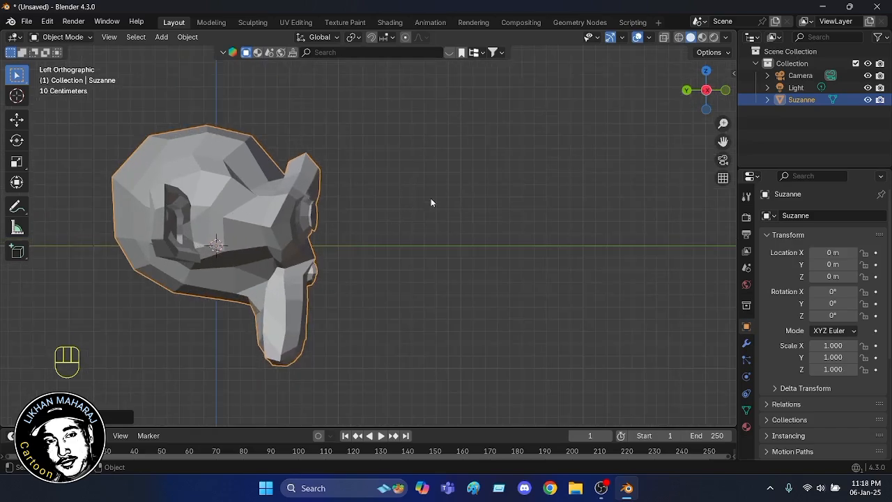
{"action": "left_click", "coordinate": [707, 90]}
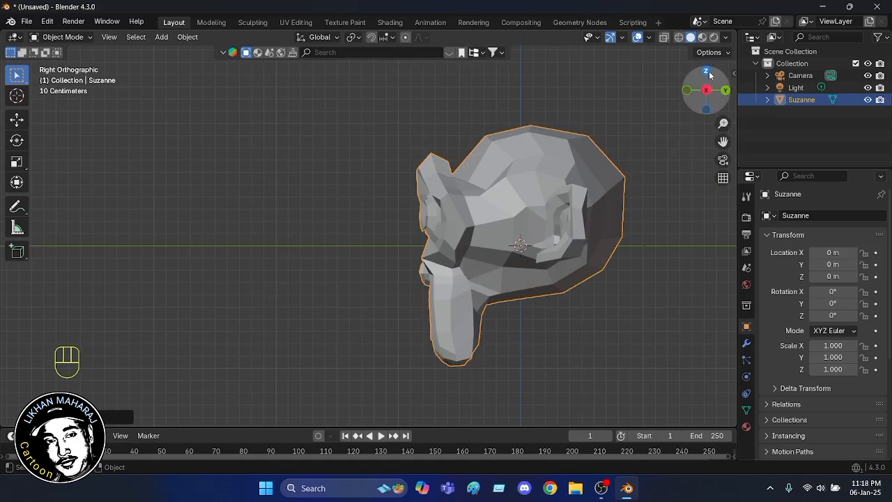
- Examine the monkey head in the bottom and top orthographic views
{"action": "left_click", "coordinate": [707, 111]}
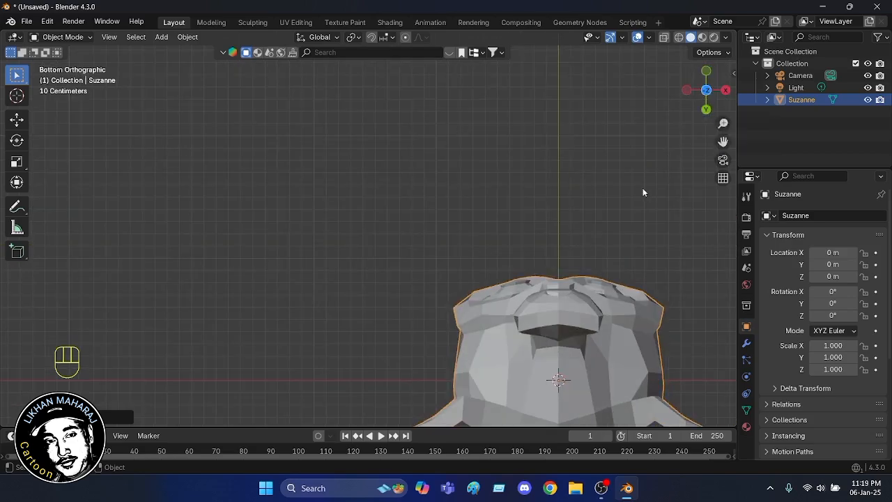
{"action": "scroll", "coordinate": [642, 183], "scroll_direction": "down", "scroll_amount": 2}
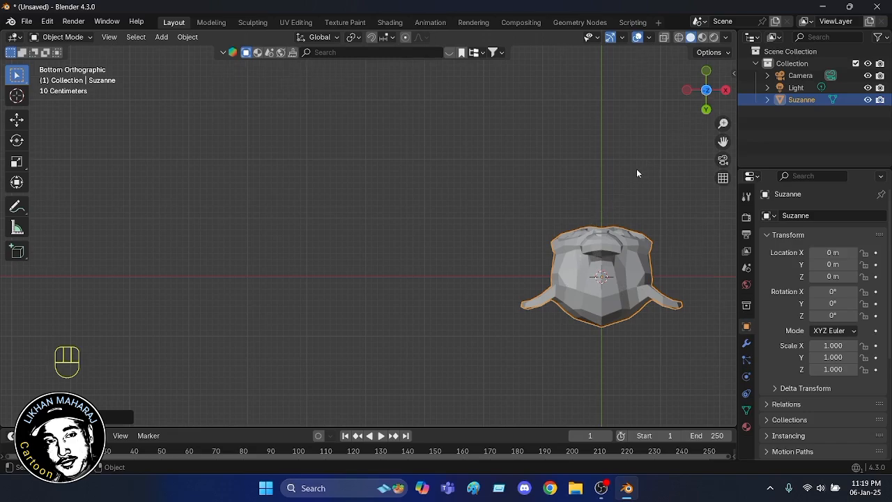
{"action": "middle_click_drag", "start_coordinate": [637, 169], "coordinate": [587, 204]}
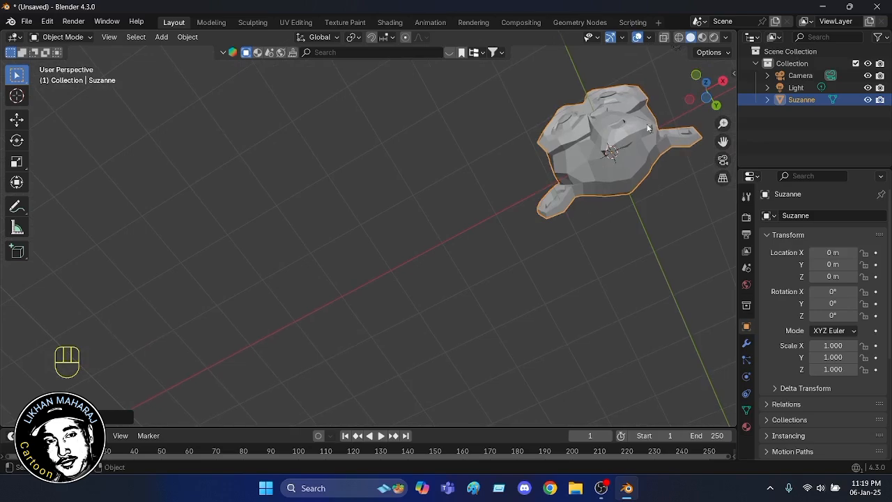
{"action": "left_click", "coordinate": [704, 82]}
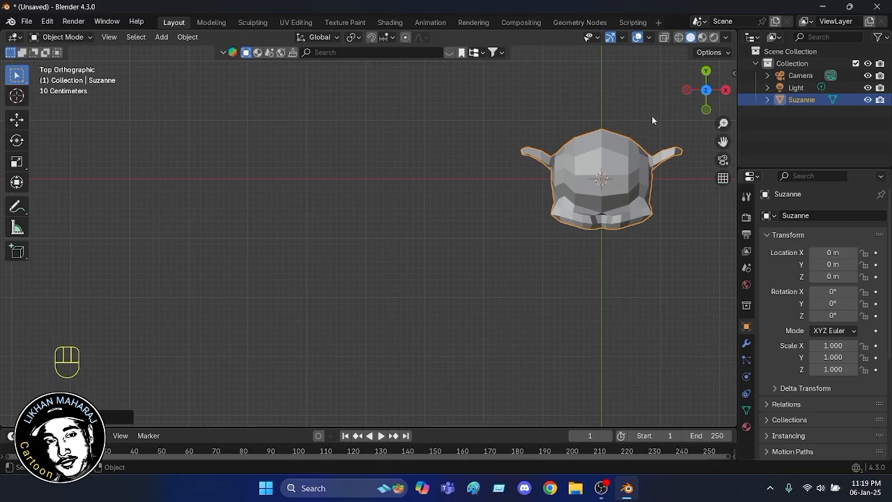
- Look over the monkey head in perspective, and review its right, top, left and bottom orthographic views in turn
{"action": "middle_click_drag", "start_coordinate": [646, 127], "coordinate": [689, 202]}
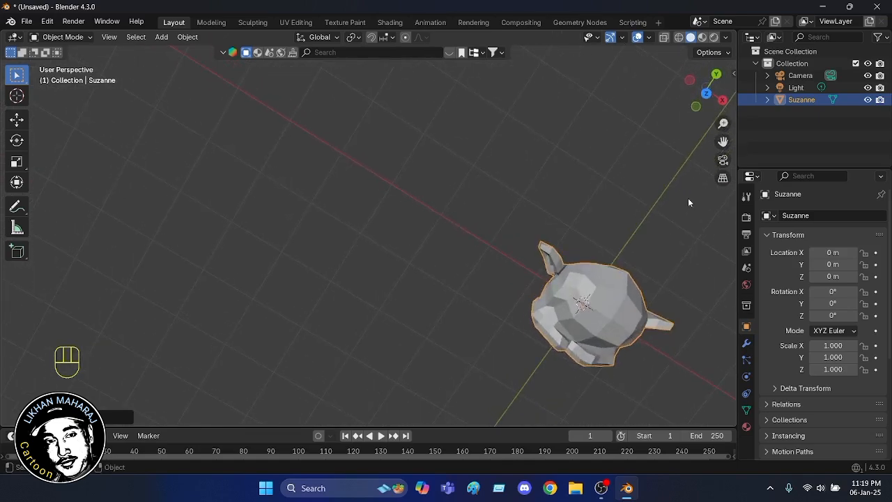
{"action": "scroll", "coordinate": [416, 213], "scroll_direction": "down", "scroll_amount": 3}
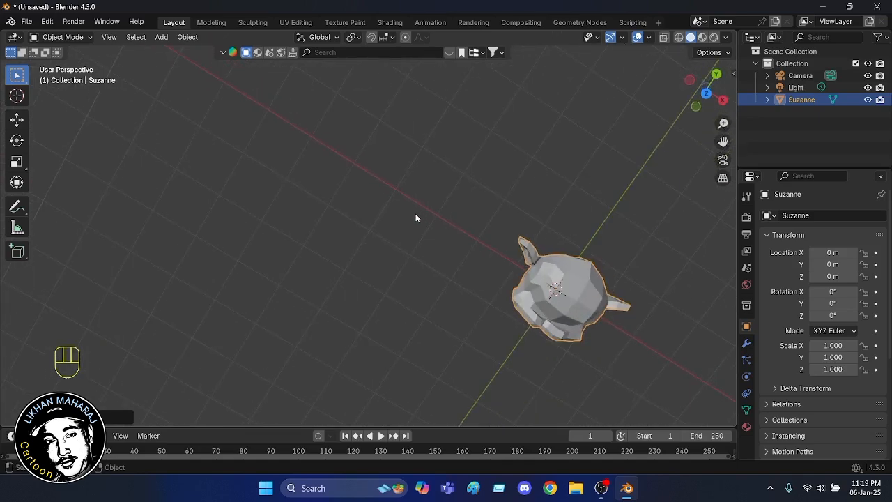
{"action": "scroll", "coordinate": [415, 216], "scroll_direction": "down", "scroll_amount": 4}
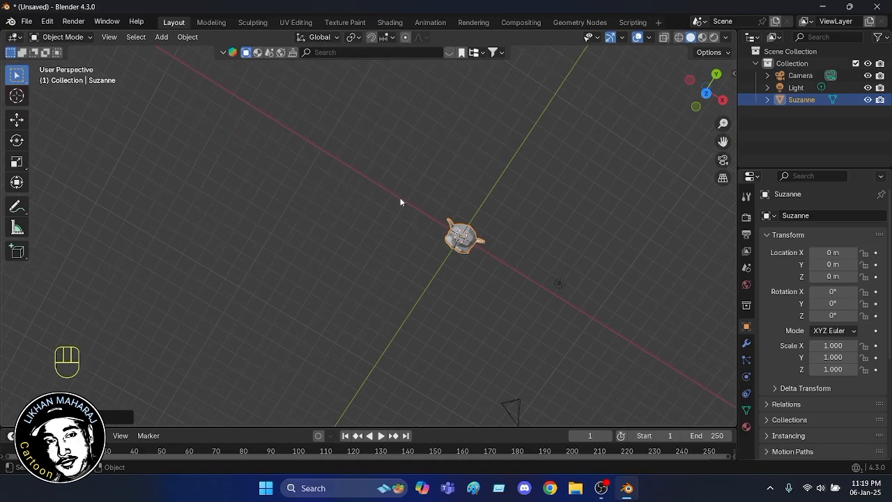
{"action": "scroll", "coordinate": [540, 175], "scroll_direction": "up", "scroll_amount": 2}
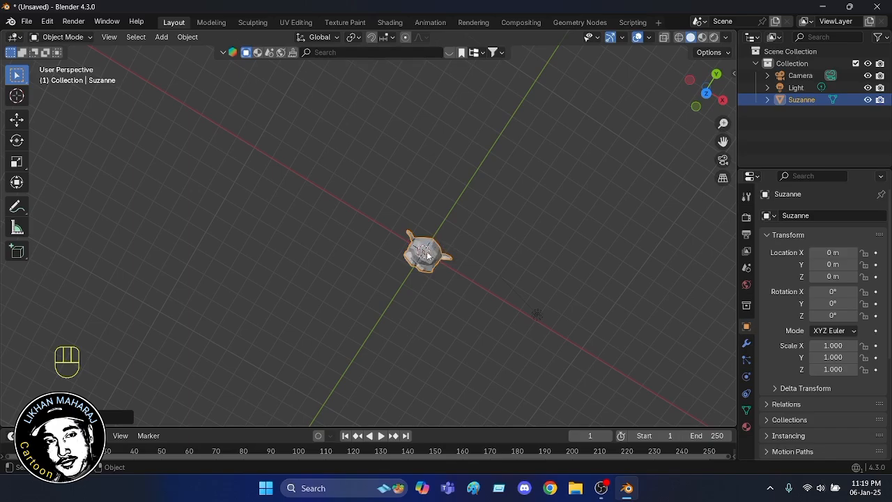
{"action": "scroll", "coordinate": [426, 255], "scroll_direction": "up", "scroll_amount": 5}
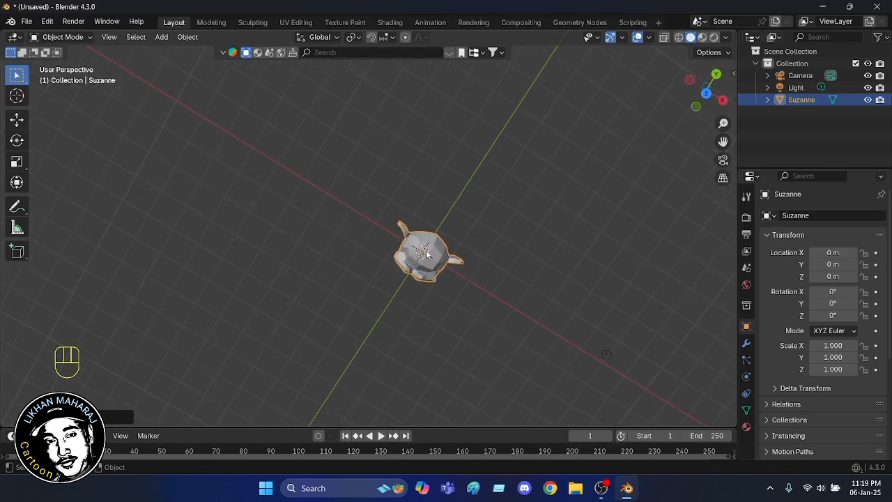
{"action": "scroll", "coordinate": [426, 255], "scroll_direction": "up", "scroll_amount": 3}
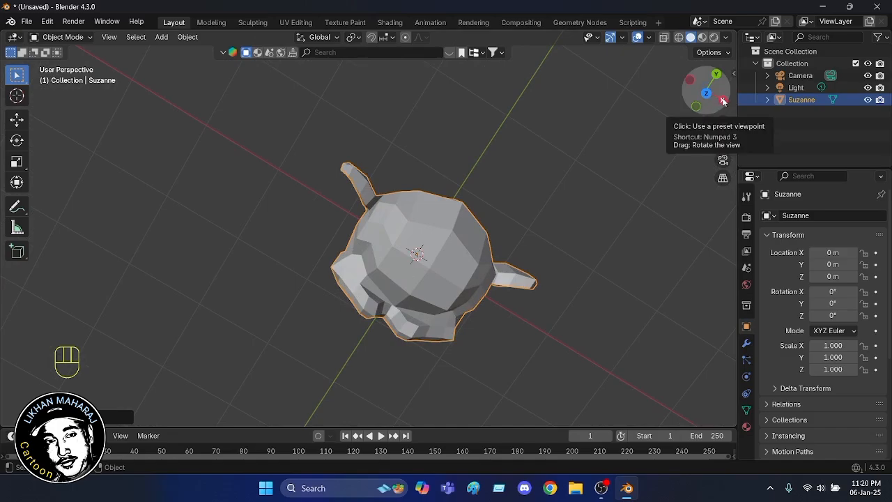
{"action": "left_click", "coordinate": [724, 102]}
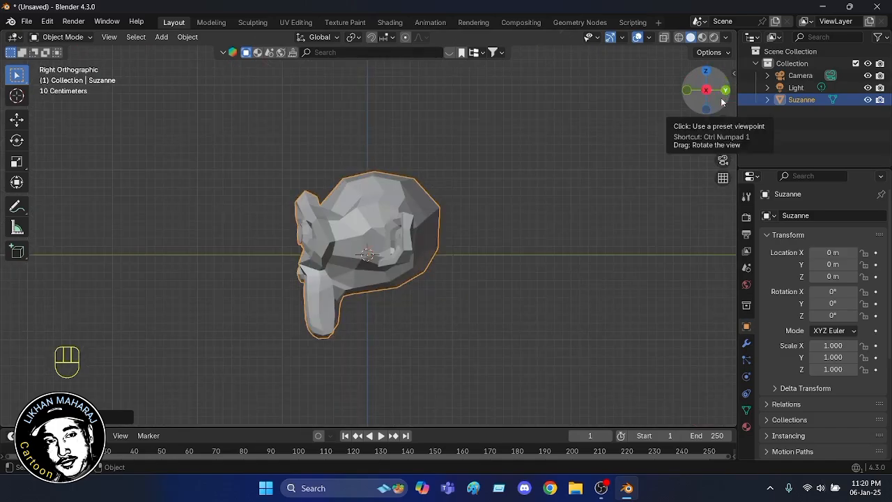
{"action": "left_click", "coordinate": [706, 74]}
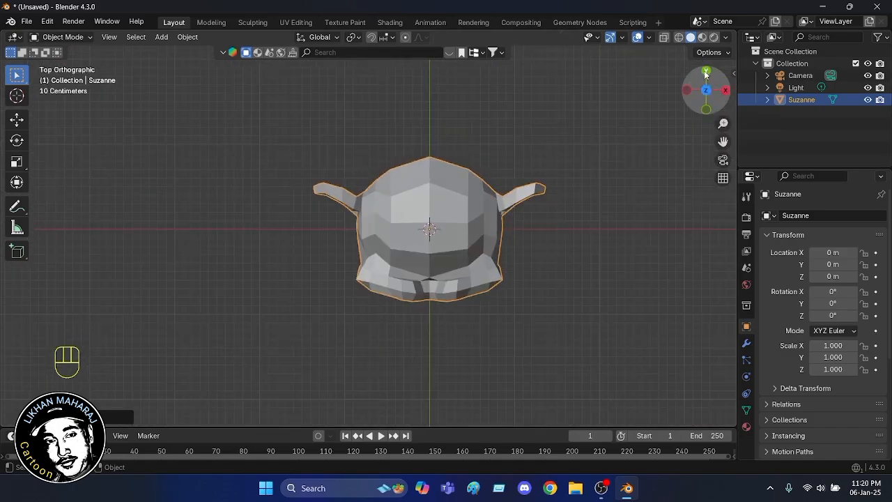
{"action": "left_click", "coordinate": [688, 92]}
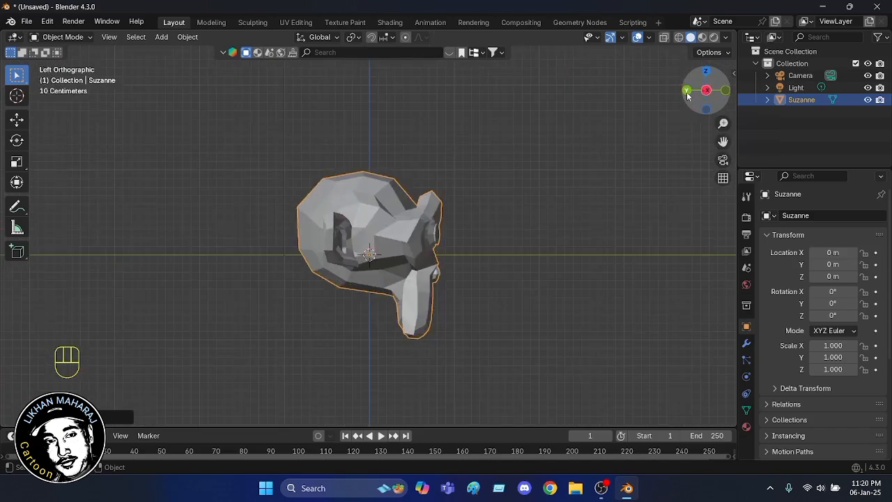
{"action": "left_click", "coordinate": [706, 113]}
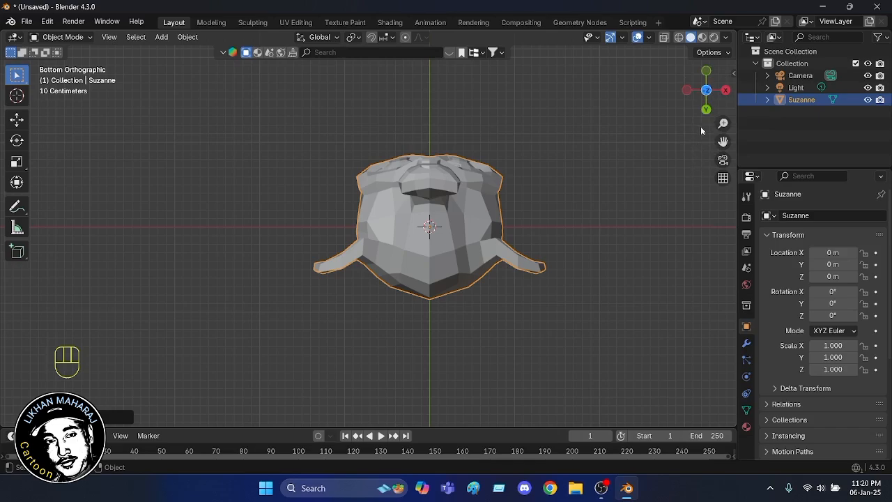
- Review the monkey head in the front, back, right, left, top and bottom orthographic views in turn
{"action": "left_click", "coordinate": [707, 73]}
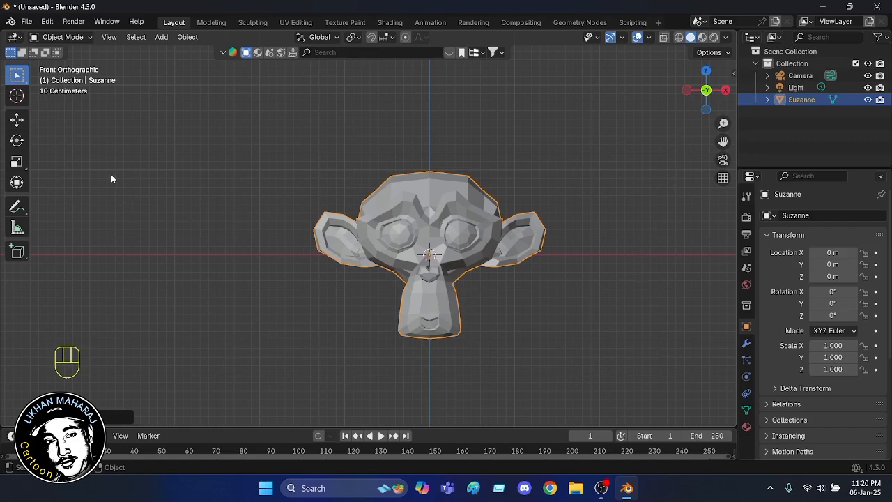
{"action": "middle_click_drag", "start_coordinate": [111, 176], "coordinate": [318, 157]}
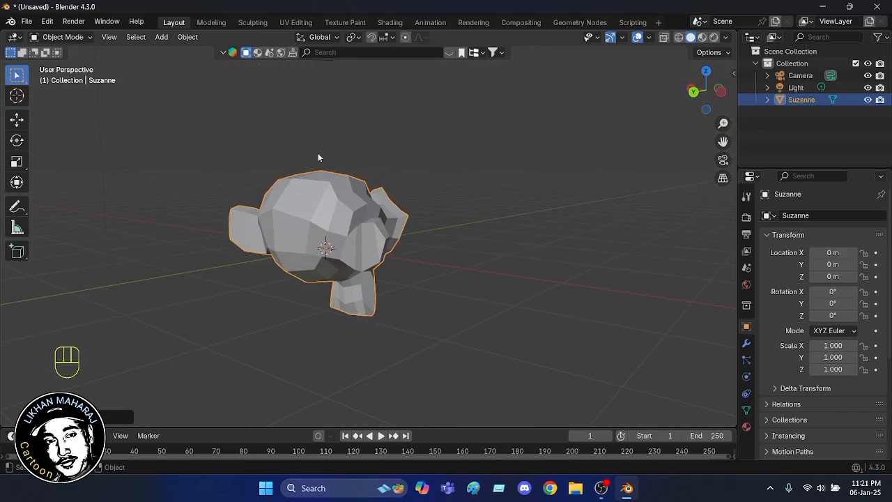
{"action": "key", "text": "KP_1"}
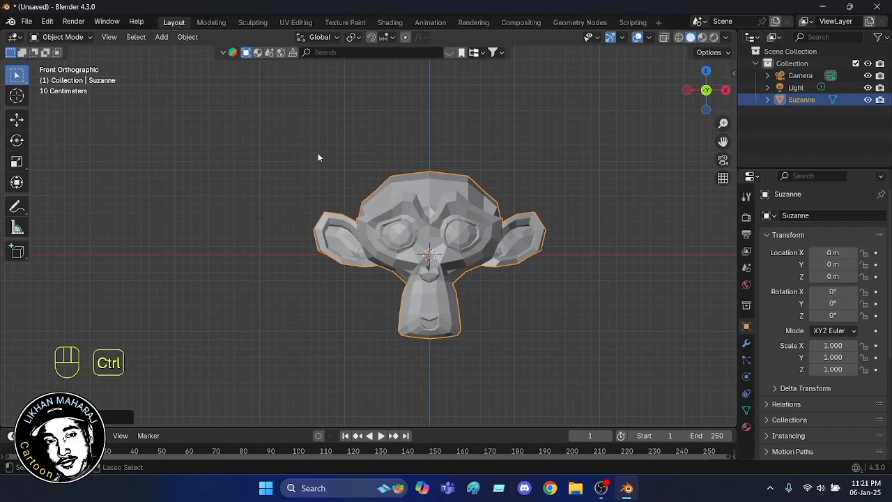
{"action": "key", "text": "ctrl+KP_1"}
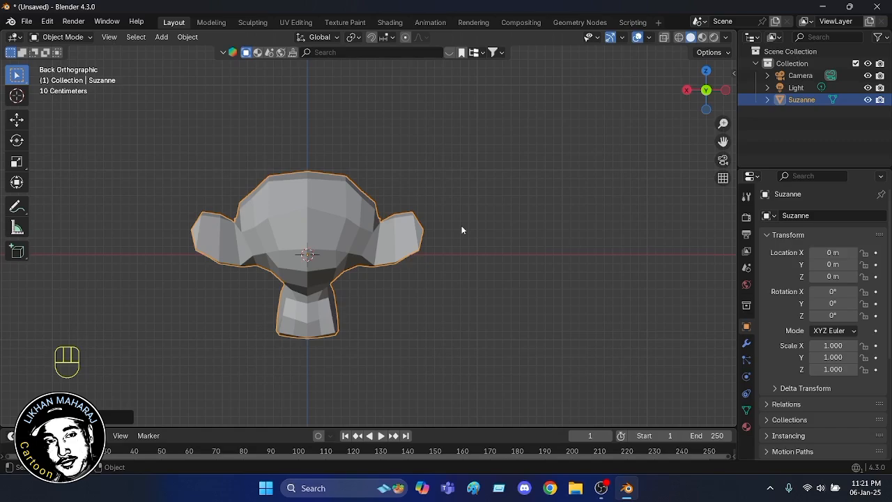
{"action": "key", "text": "KP_3"}
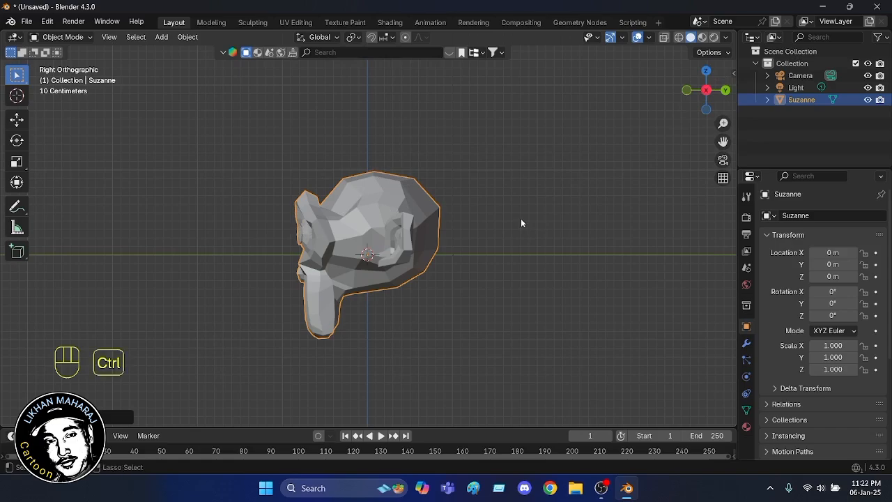
{"action": "key", "text": "ctrl+KP_3"}
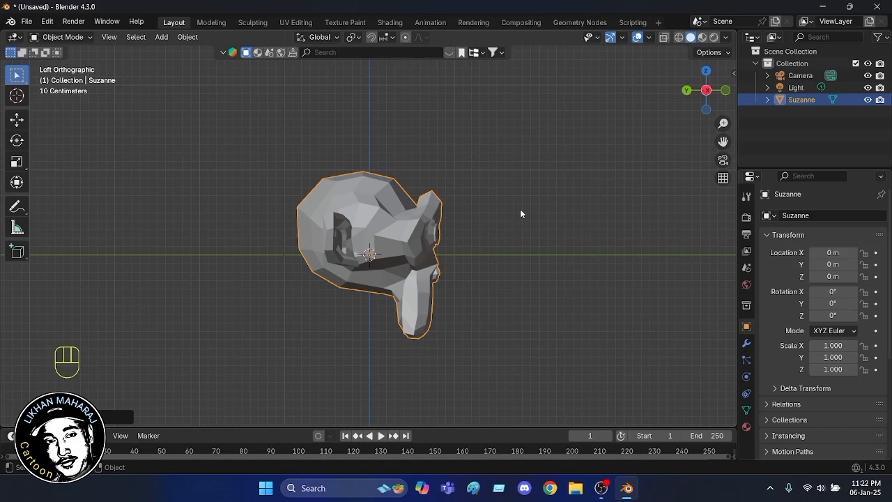
{"action": "key", "text": "KP_7"}
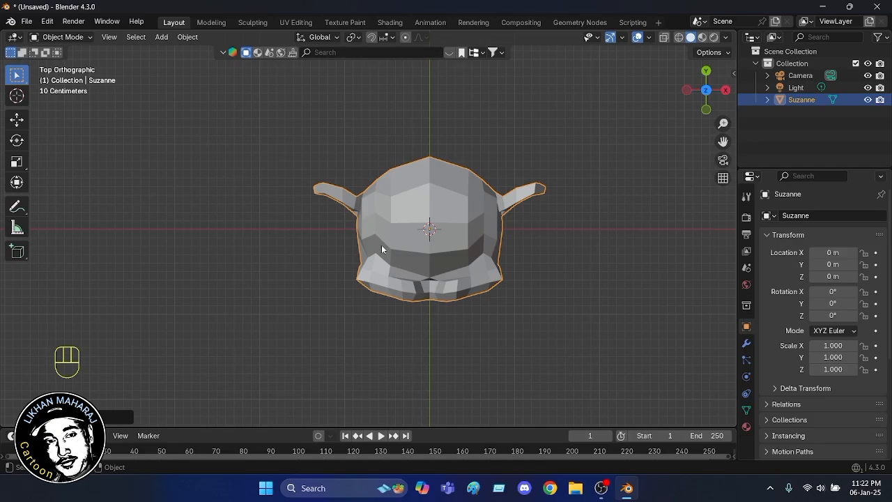
{"action": "key", "text": "ctrl+KP_7"}
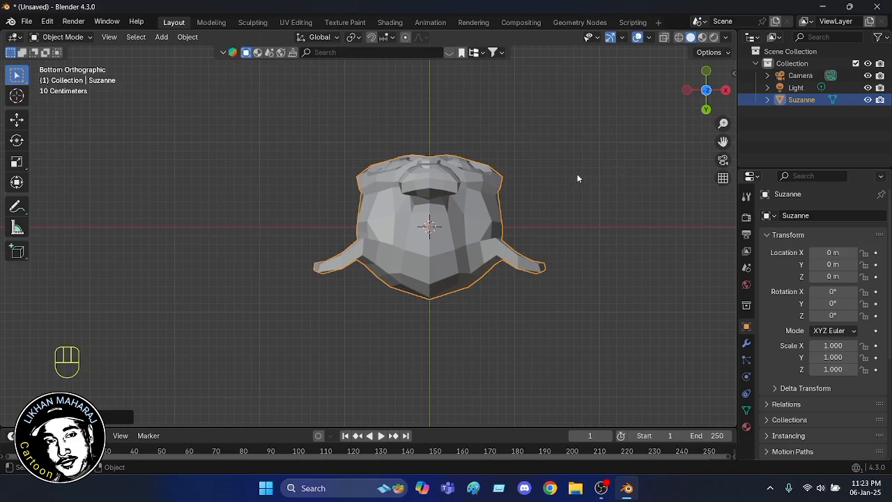
- Return to a perspective view of the monkey's face and add a cube mesh at the world origin
{"action": "middle_click_drag", "start_coordinate": [577, 172], "coordinate": [550, 320]}
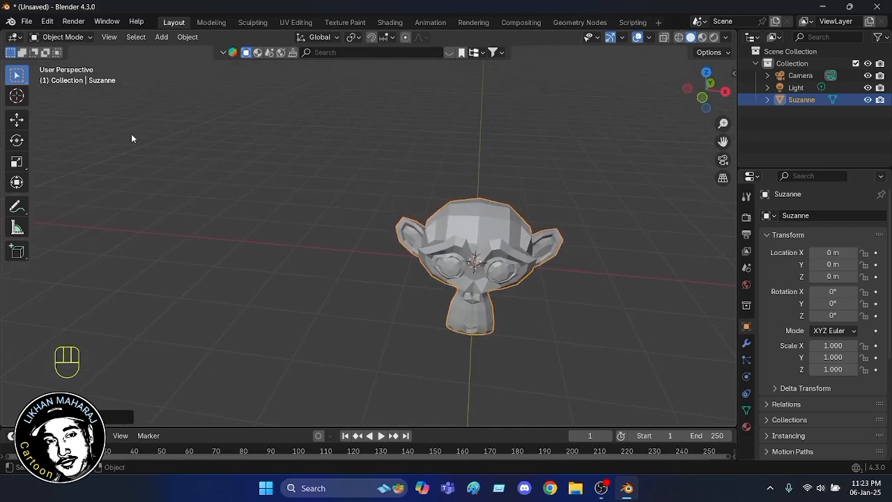
{"action": "left_click", "coordinate": [161, 38]}
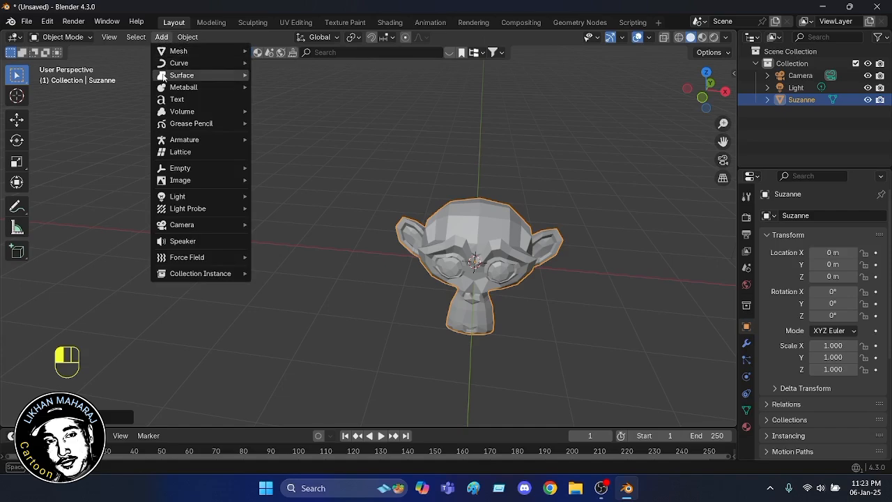
{"action": "left_click", "coordinate": [176, 51]}
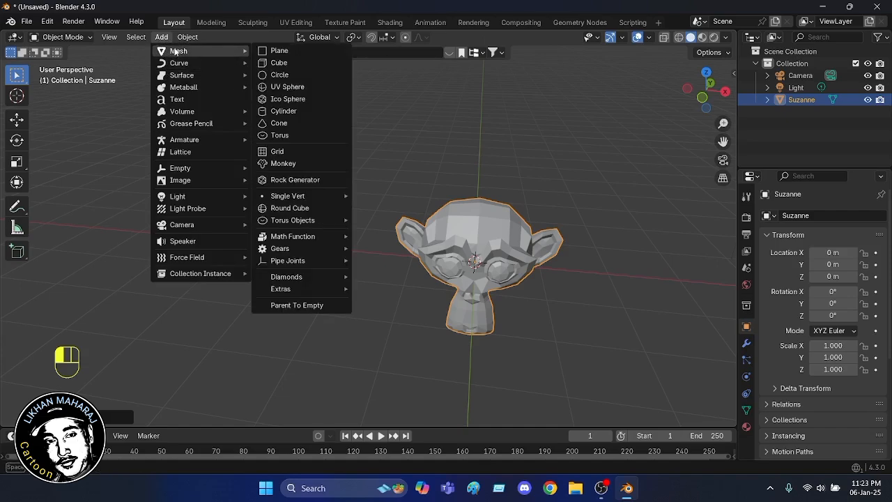
{"action": "left_click", "coordinate": [290, 64]}
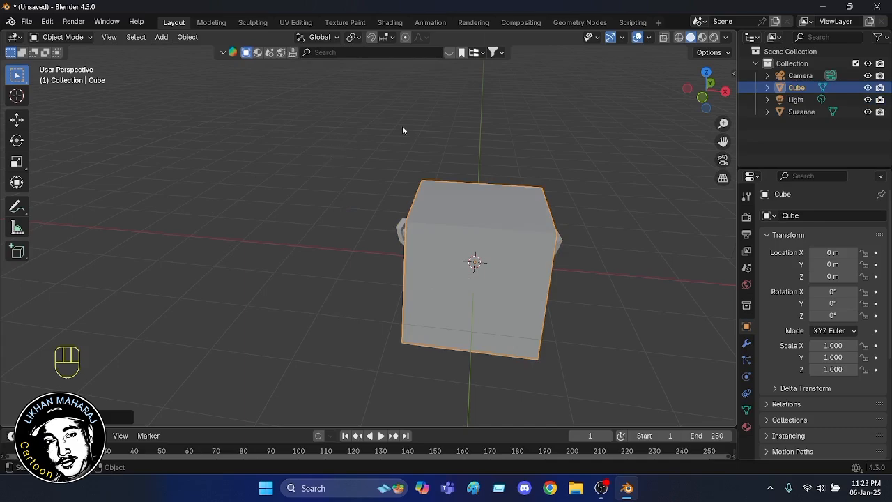
- Move the cube off the monkey head to a spot behind it, at about X 0.12 m, Y 3.18 m, Z 1.04 m
{"action": "scroll", "coordinate": [532, 145], "scroll_direction": "down", "scroll_amount": 3}
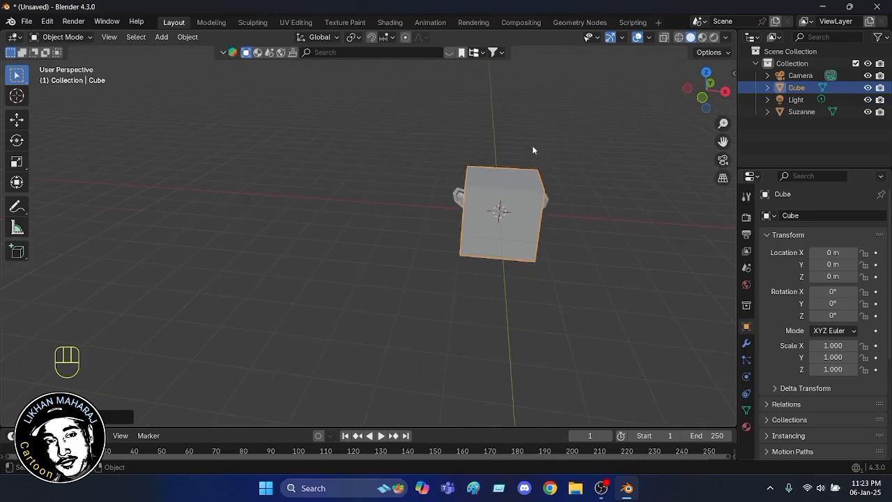
{"action": "scroll", "coordinate": [532, 145], "scroll_direction": "up", "scroll_amount": 2}
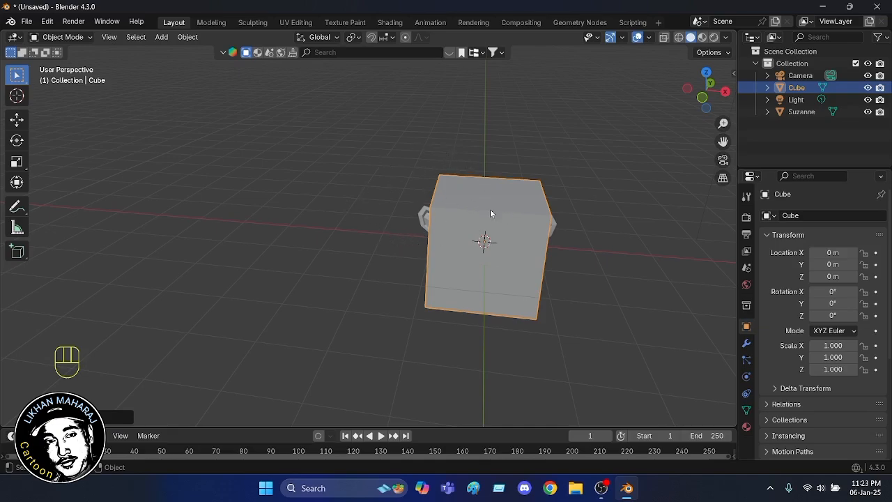
{"action": "left_click", "coordinate": [470, 153]}
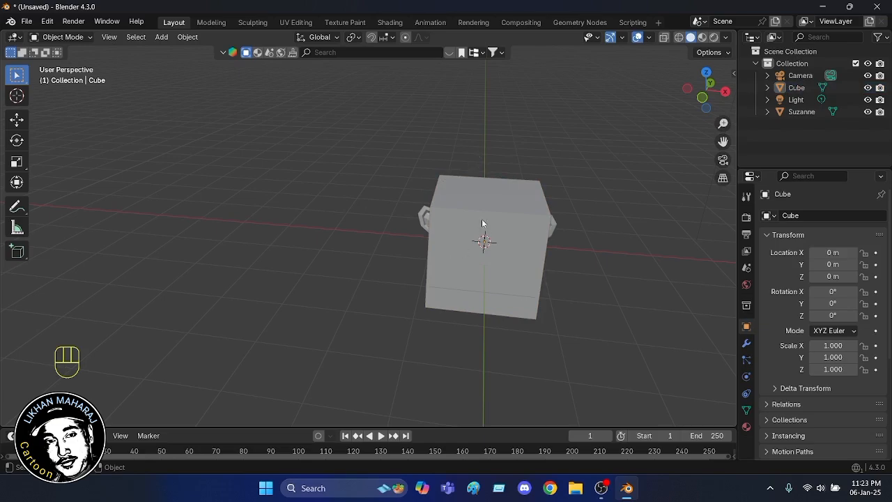
{"action": "left_click", "coordinate": [489, 282]}
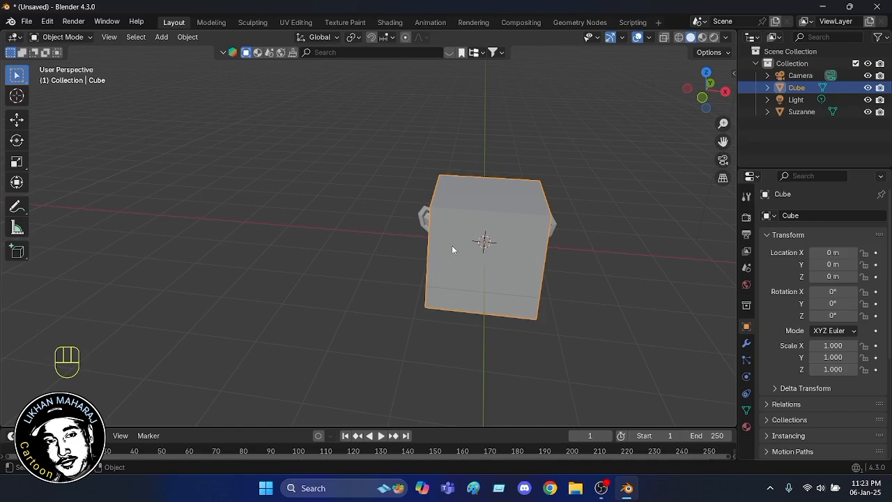
{"action": "key", "text": "g"}
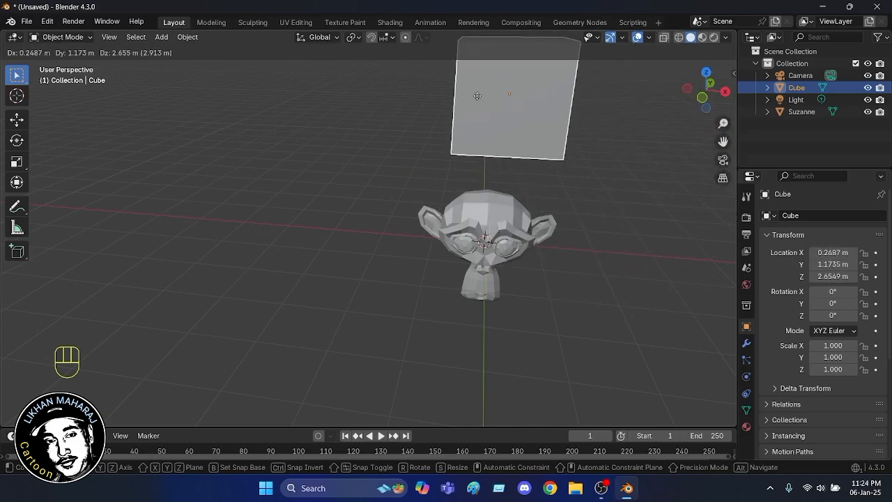
{"action": "left_click", "coordinate": [463, 123]}
{"action": "middle_click_drag", "start_coordinate": [568, 250], "coordinate": [419, 154]}
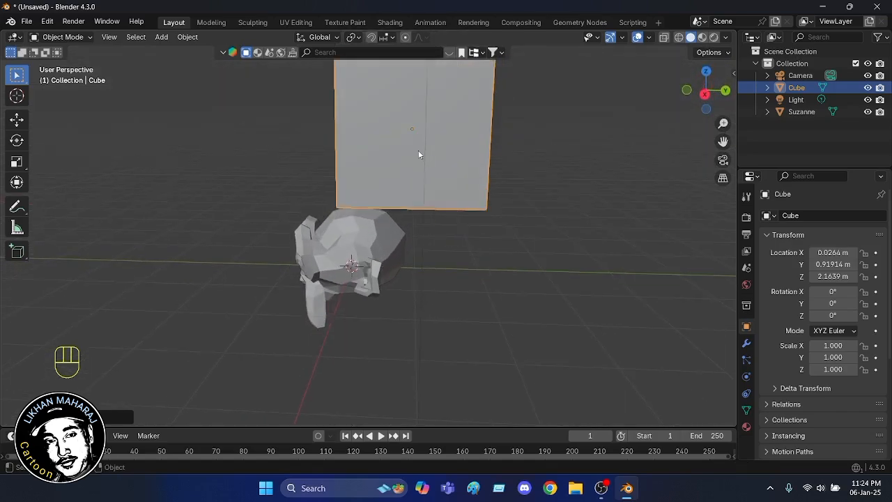
{"action": "key", "text": "g"}
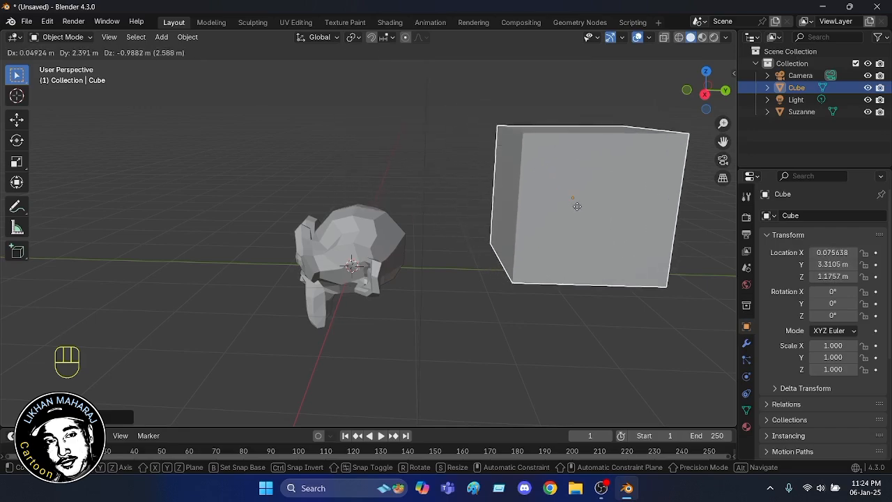
{"action": "left_click", "coordinate": [568, 216]}
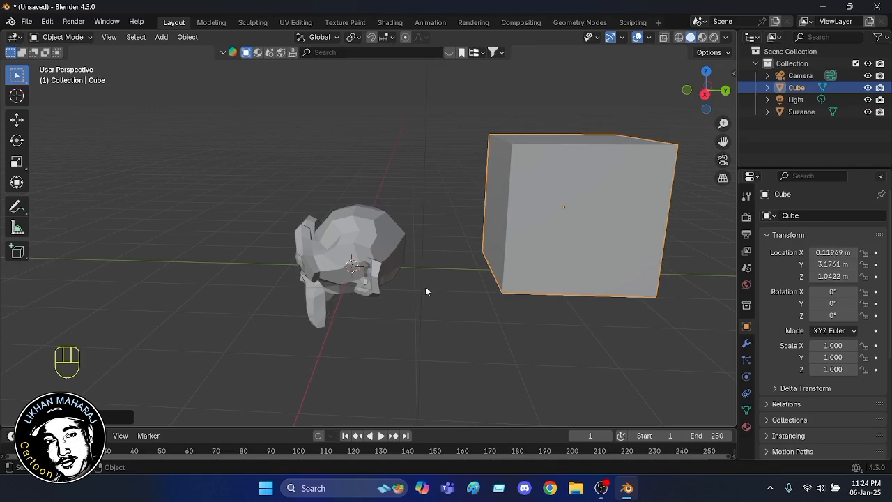
- Compare the monkey head and the cube behind it in perspective and orthographic projection, switching back and forth and ending in perspective
{"action": "middle_click_drag", "start_coordinate": [426, 292], "coordinate": [575, 289]}
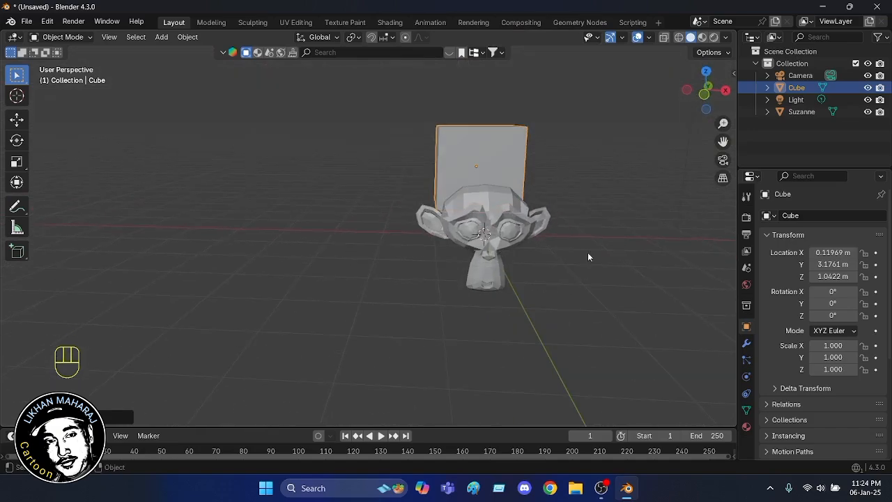
{"action": "left_click", "coordinate": [723, 178]}
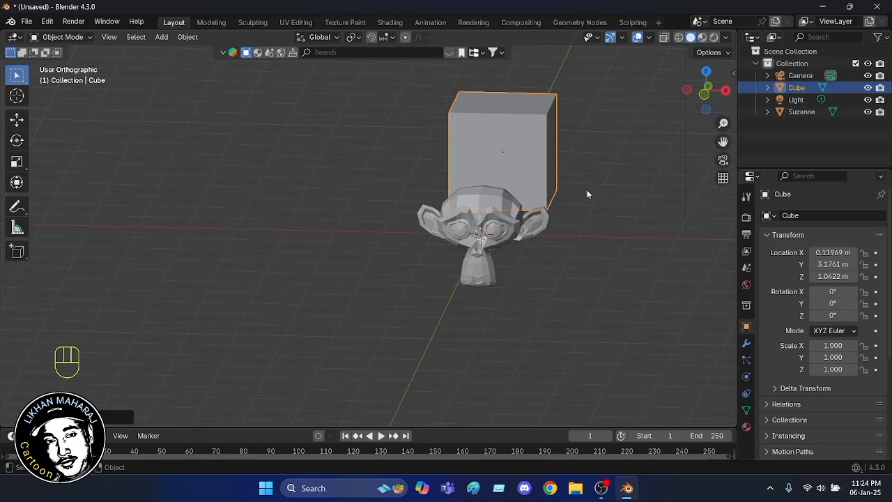
{"action": "left_click", "coordinate": [723, 178]}
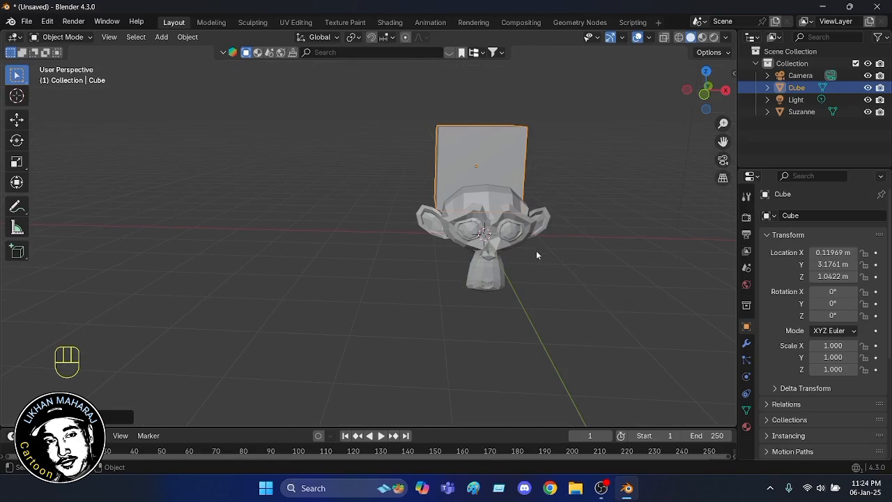
{"action": "left_click", "coordinate": [723, 180]}
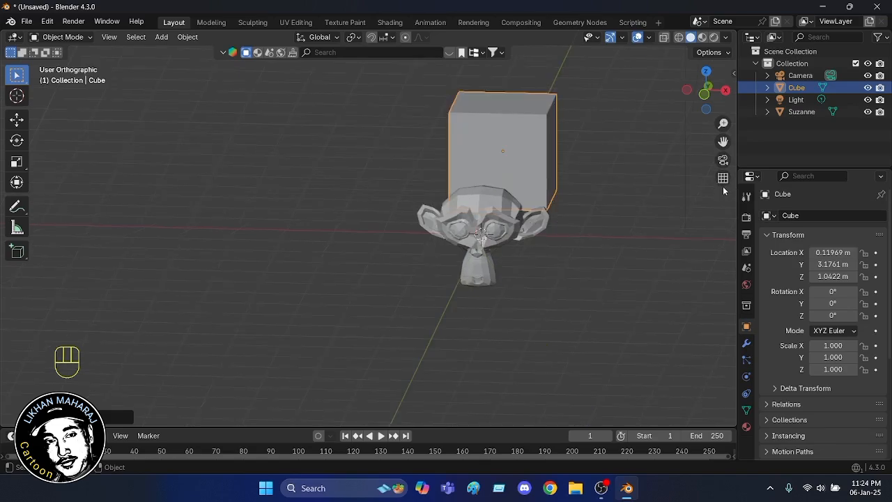
{"action": "left_click", "coordinate": [723, 180]}
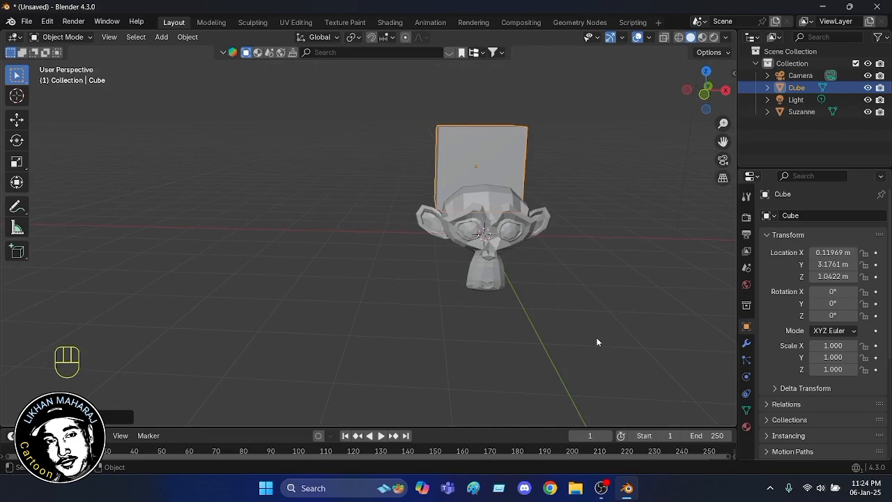
{"action": "key", "text": "KP_5"}
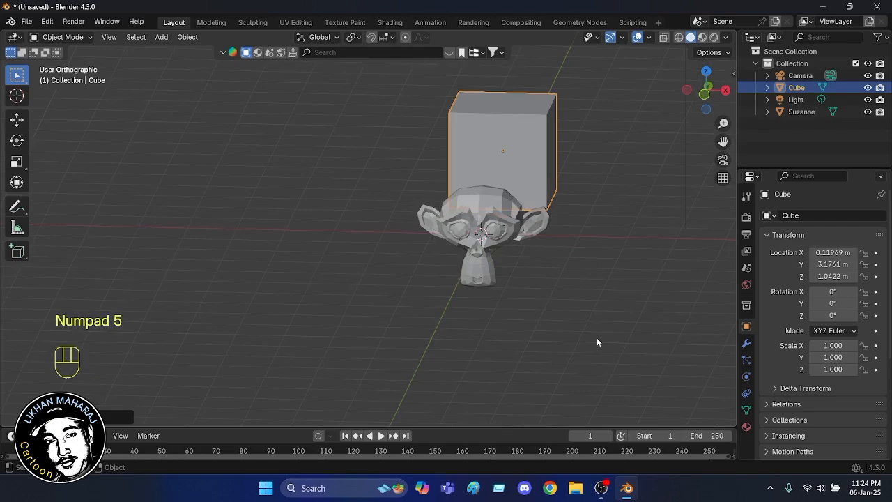
{"action": "key", "text": "KP_5"}
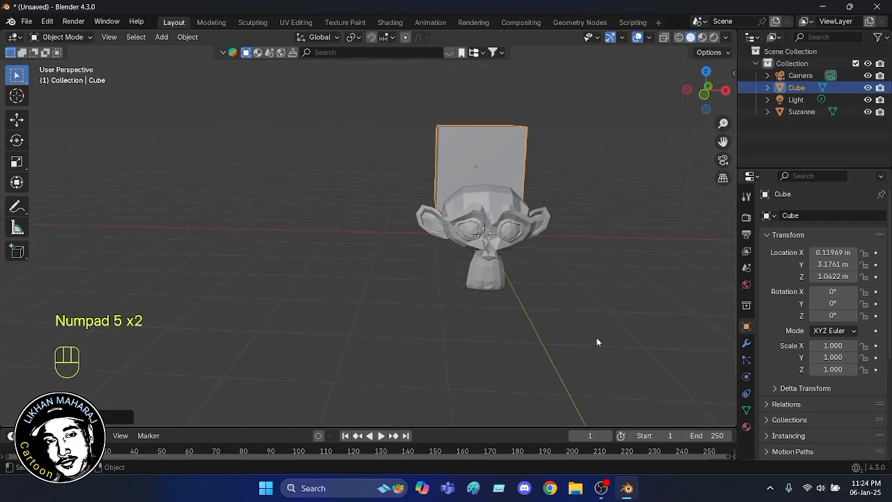
{"action": "key", "text": "KP_5"}
{"action": "key", "text": "KP_5"}
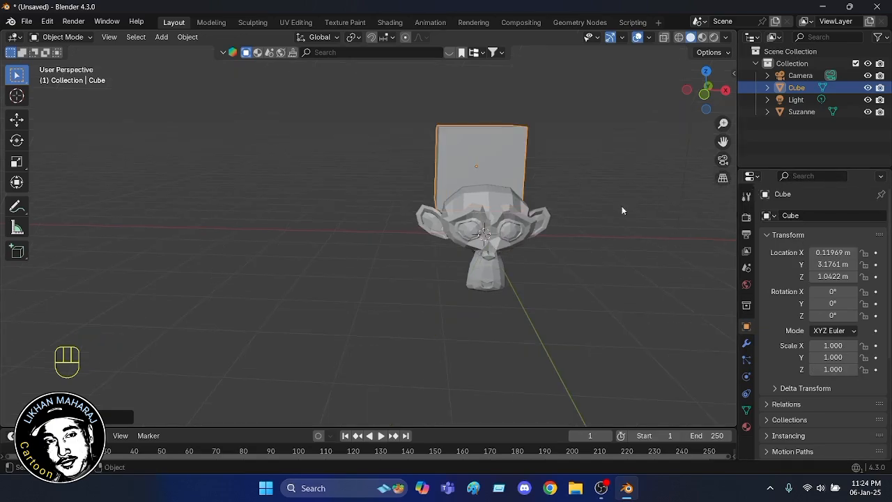
- Look at the scene through the camera, return to the user perspective, and switch to the camera view again
{"action": "left_click", "coordinate": [722, 161]}
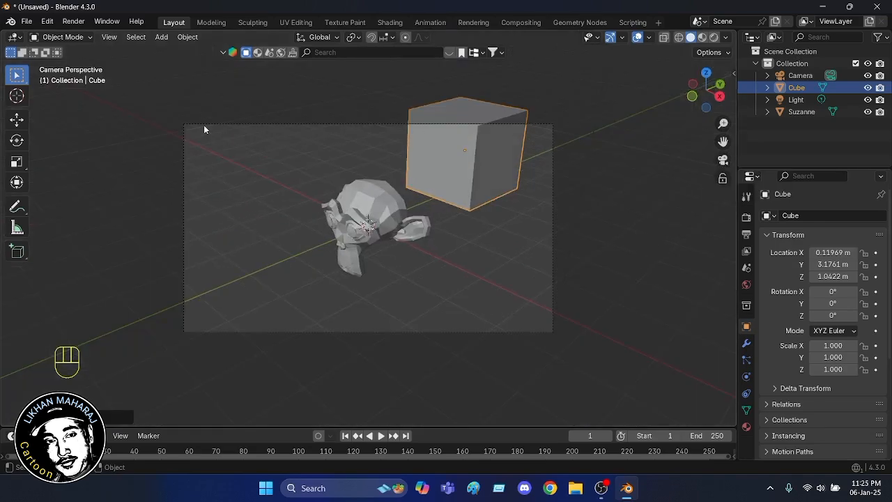
{"action": "left_click", "coordinate": [723, 160]}
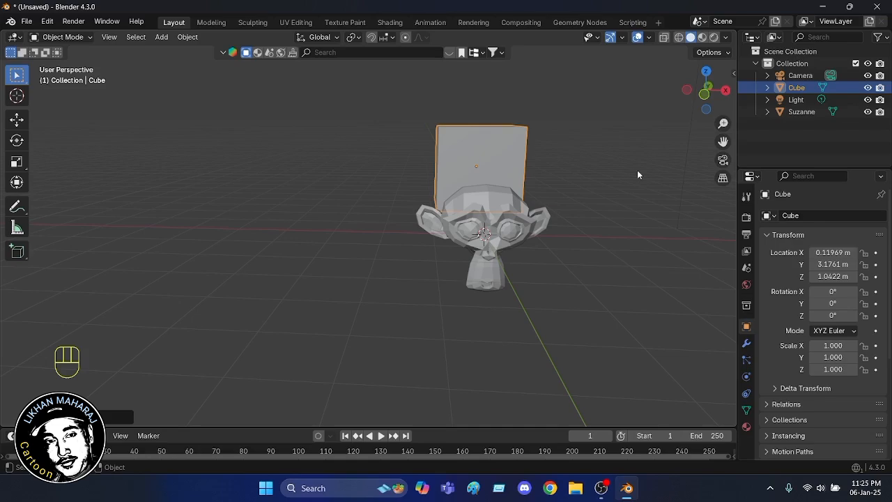
{"action": "key", "text": "KP_0"}
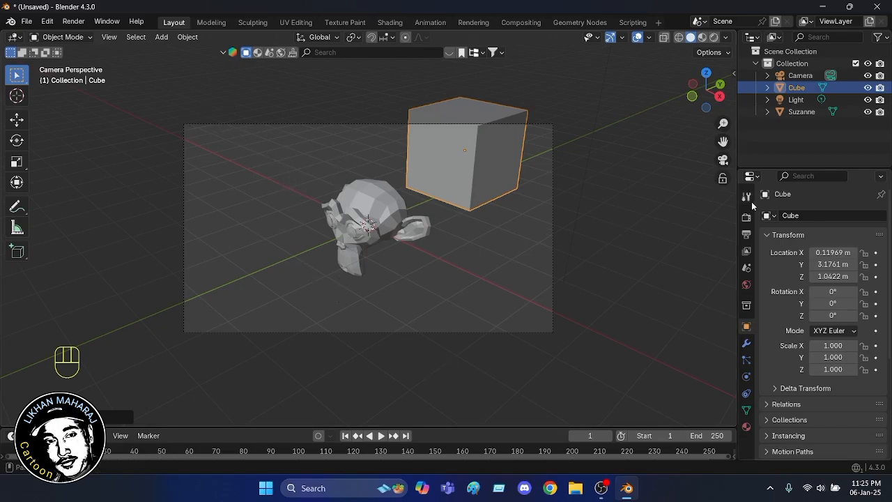
- Lock the camera to the view and reframe it farther back so the monkey head and the whole cube fit inside its frame
{"action": "left_click", "coordinate": [723, 178]}
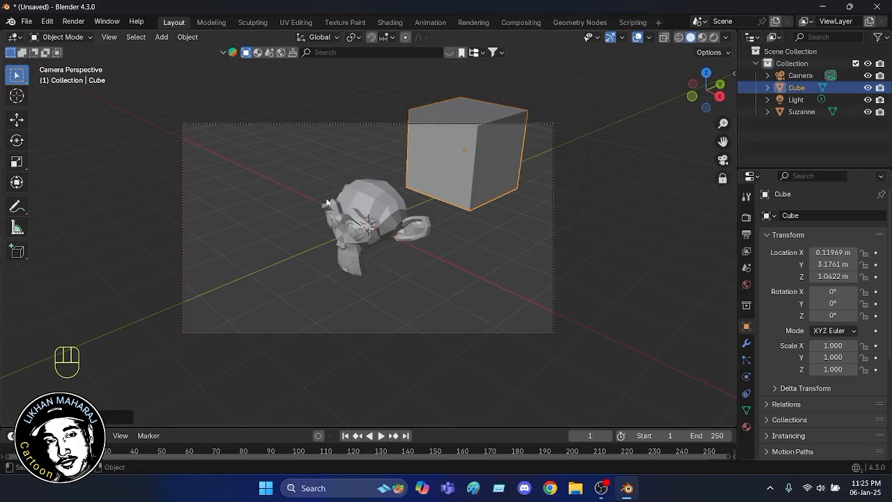
{"action": "scroll", "coordinate": [457, 160], "scroll_direction": "down", "scroll_amount": 3}
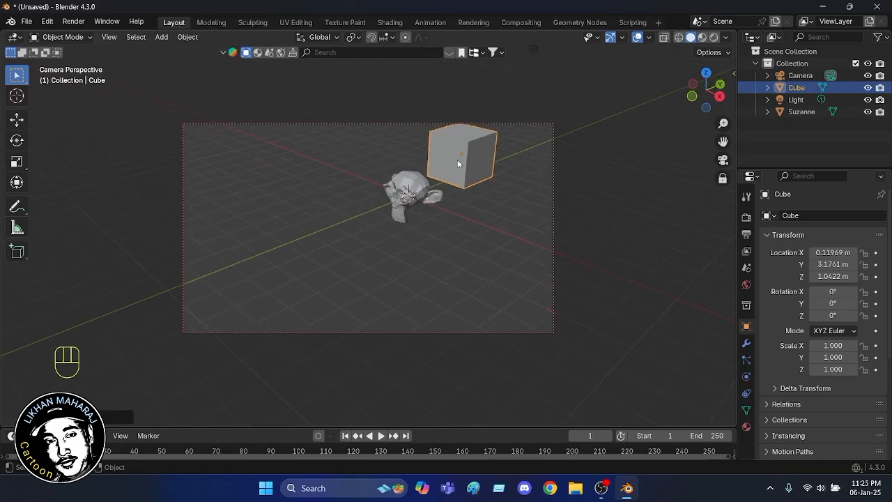
{"action": "middle_click_drag", "start_coordinate": [362, 164], "coordinate": [375, 183]}
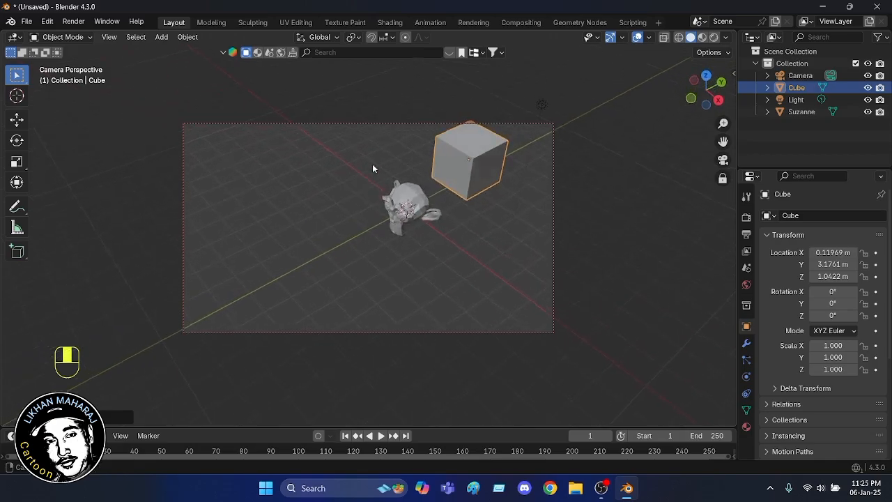
{"action": "scroll", "coordinate": [409, 217], "scroll_direction": "down", "scroll_amount": 3}
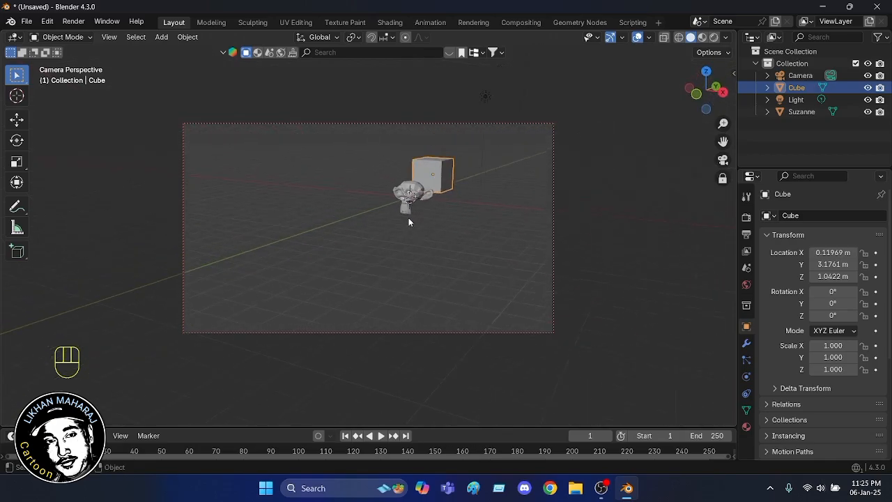
- Bring the locked camera closer so the monkey head and cube fill more of its frame
{"action": "scroll", "coordinate": [360, 148], "scroll_direction": "up", "scroll_amount": 2}
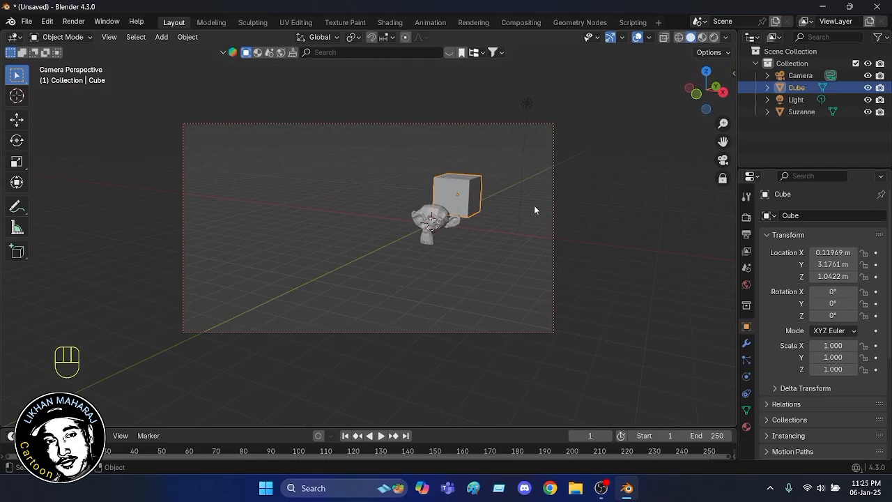
{"action": "scroll", "coordinate": [528, 205], "scroll_direction": "up", "scroll_amount": 3}
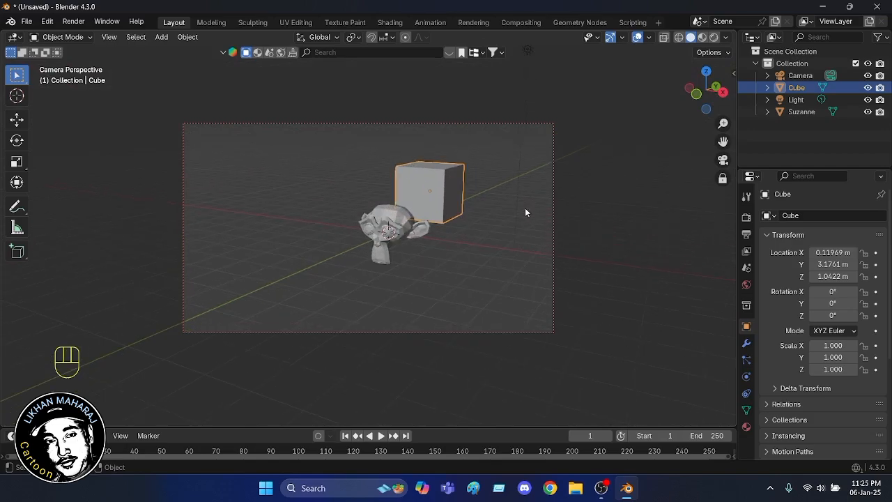
- Unlock the camera from the view, zoom in and out around its frame without moving the camera, and lock it again
{"action": "left_click", "coordinate": [723, 178]}
{"action": "scroll", "coordinate": [504, 191], "scroll_direction": "down", "scroll_amount": 2}
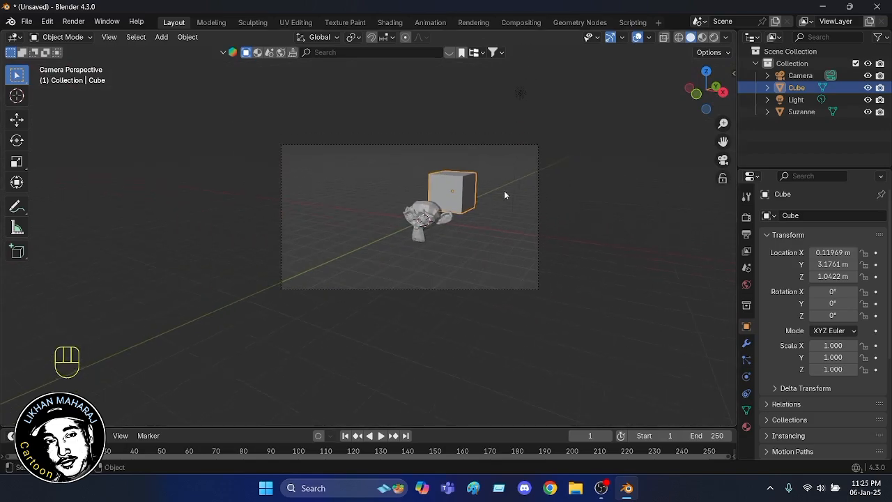
{"action": "scroll", "coordinate": [503, 190], "scroll_direction": "up", "scroll_amount": 2}
{"action": "scroll", "coordinate": [503, 191], "scroll_direction": "down", "scroll_amount": 3}
{"action": "scroll", "coordinate": [503, 191], "scroll_direction": "up", "scroll_amount": 4}
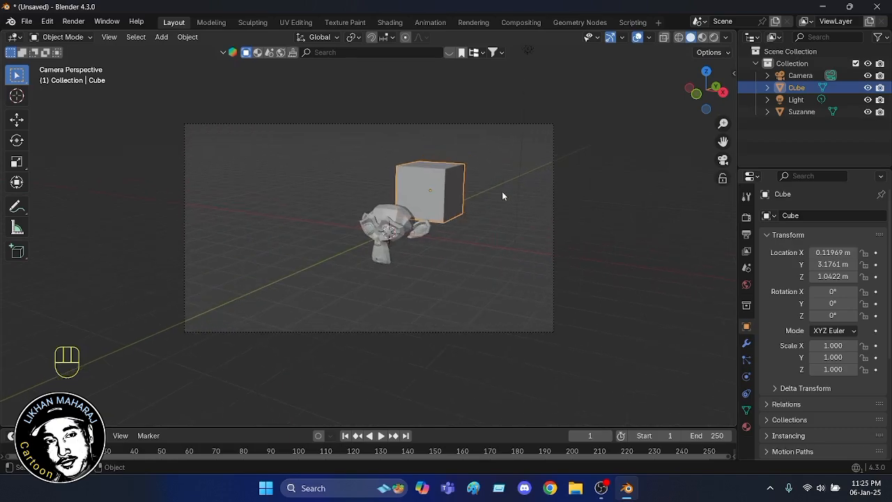
{"action": "scroll", "coordinate": [499, 195], "scroll_direction": "down", "scroll_amount": 3}
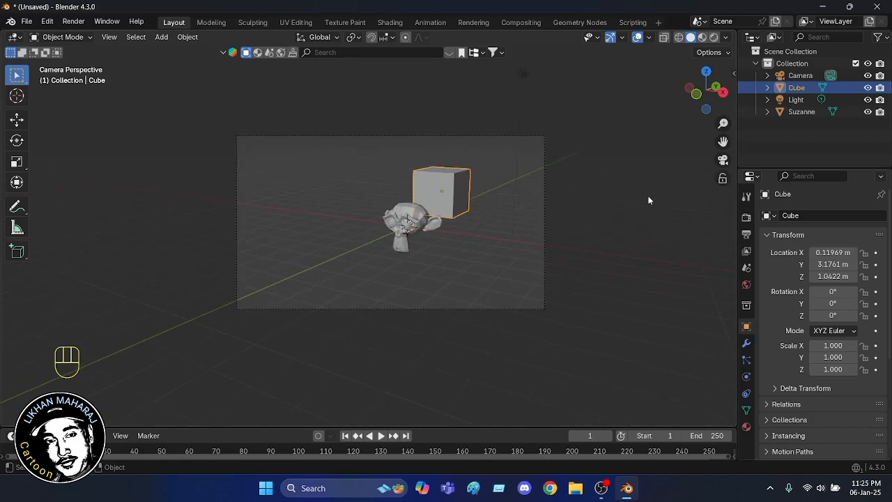
{"action": "left_click", "coordinate": [723, 179]}
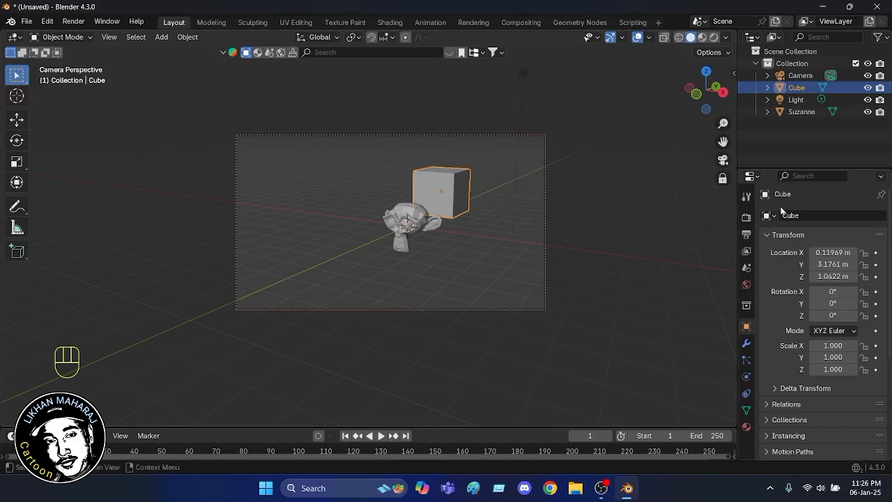
- Leave the camera view for the front orthographic view and delete the cube behind the monkey head
{"action": "left_click", "coordinate": [723, 159]}
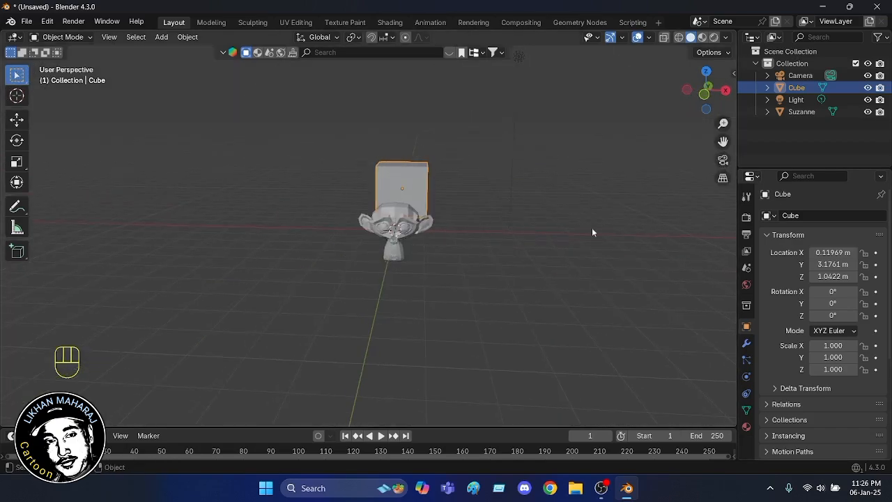
{"action": "left_click", "coordinate": [701, 98]}
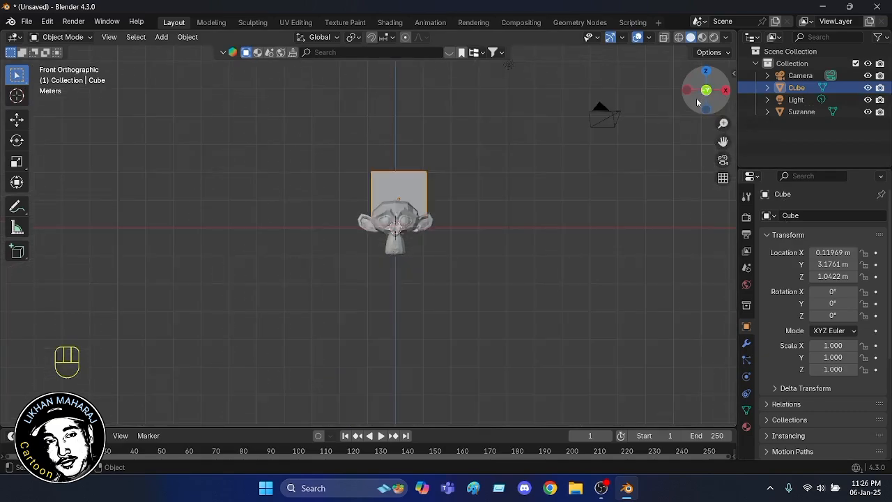
{"action": "left_click", "coordinate": [399, 186]}
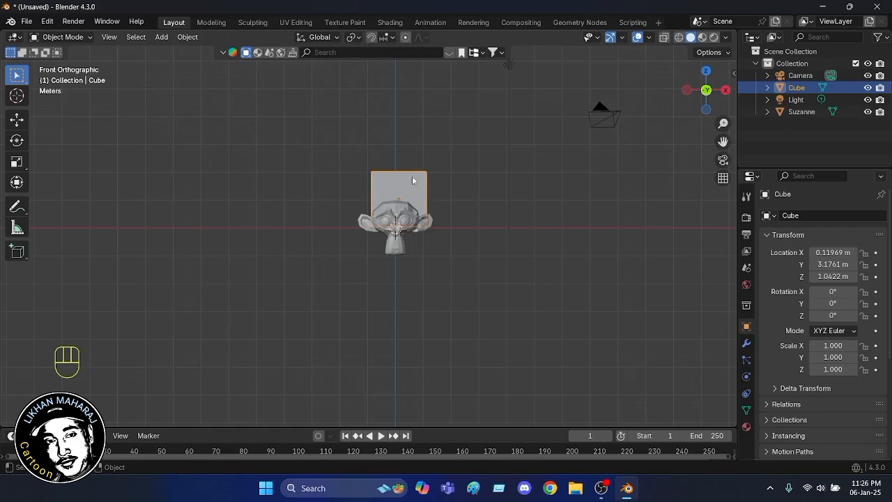
{"action": "key", "text": "x"}
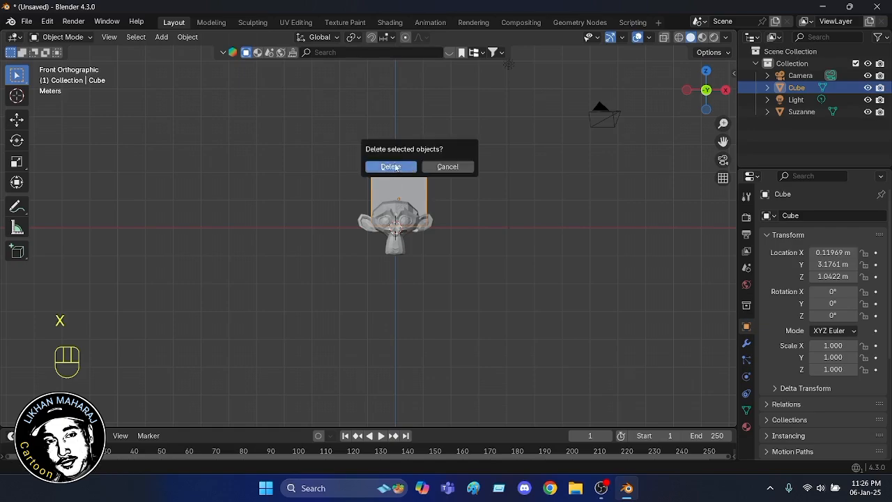
{"action": "left_click", "coordinate": [394, 167]}
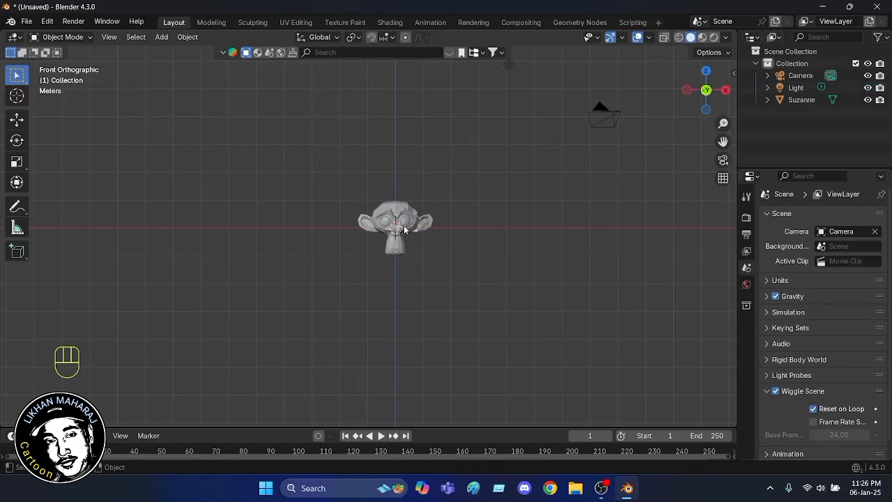
- Select the monkey head with a box selection, select it individually as the active object, and clear the selection
{"action": "scroll", "coordinate": [396, 227], "scroll_direction": "up", "scroll_amount": 5}
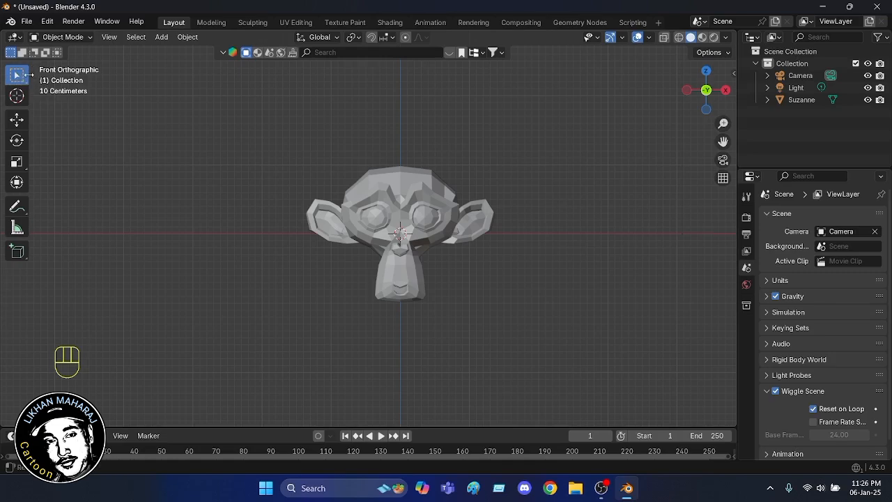
{"action": "left_click_drag", "start_coordinate": [286, 131], "coordinate": [524, 337]}
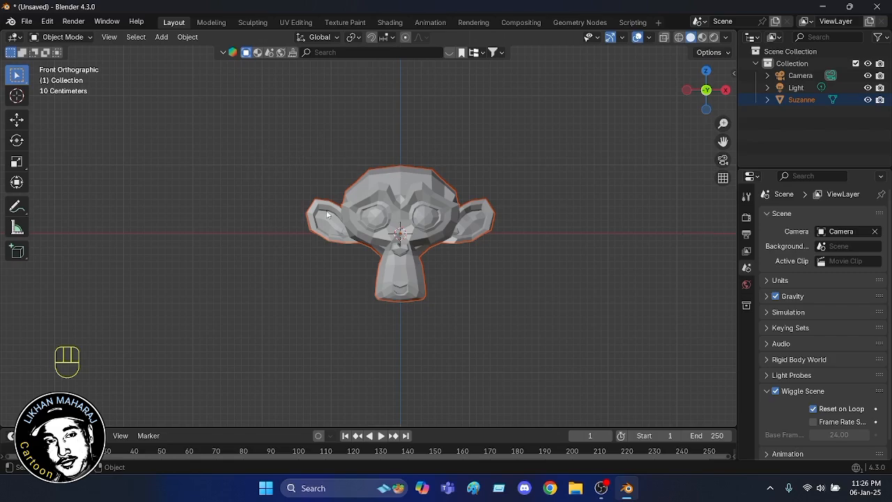
{"action": "left_click", "coordinate": [309, 160]}
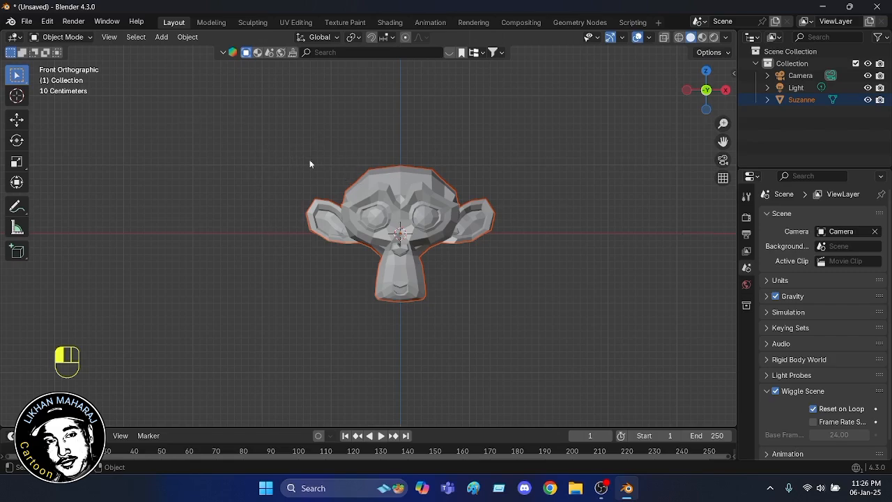
{"action": "left_click", "coordinate": [380, 188]}
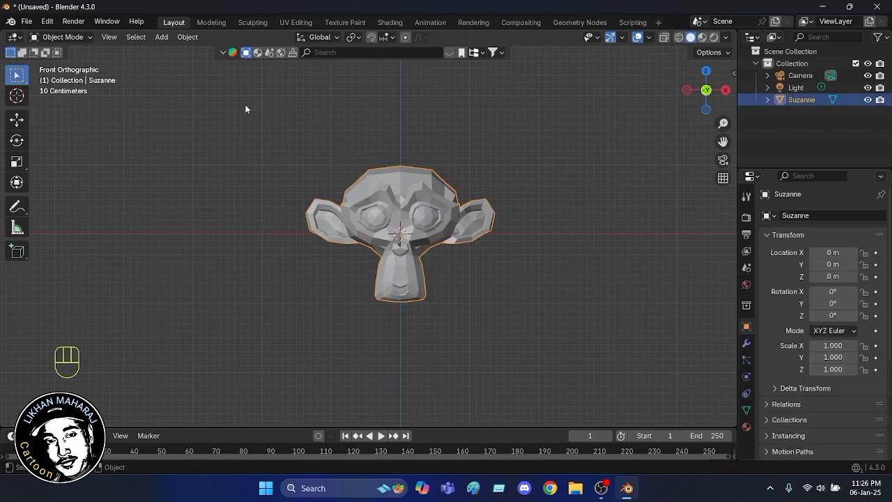
{"action": "left_click", "coordinate": [284, 126]}
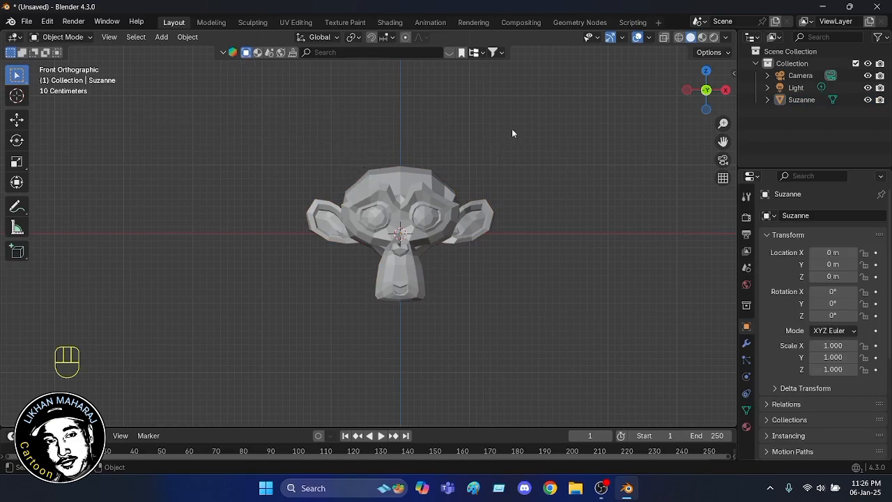
- Box-select the camera, light and monkey head together, and clear the selection
{"action": "scroll", "coordinate": [520, 131], "scroll_direction": "down", "scroll_amount": 8}
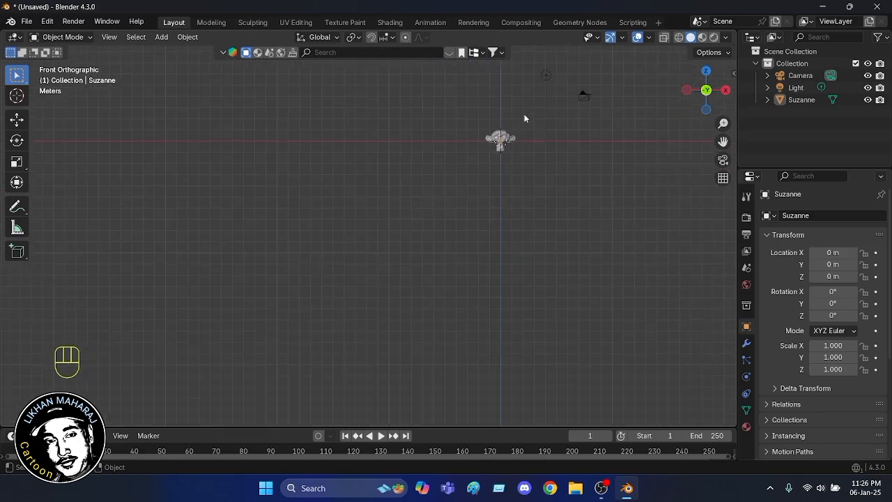
{"action": "scroll", "coordinate": [583, 64], "scroll_direction": "up", "scroll_amount": 6}
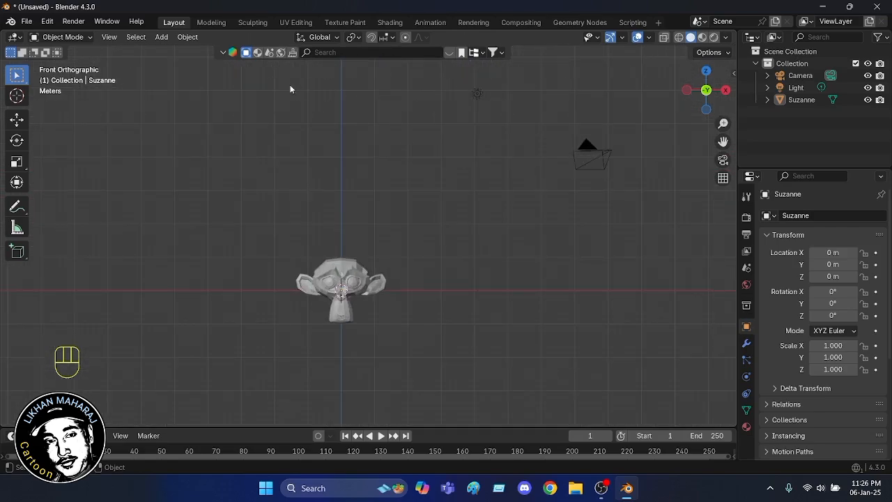
{"action": "left_click_drag", "start_coordinate": [270, 84], "coordinate": [607, 342]}
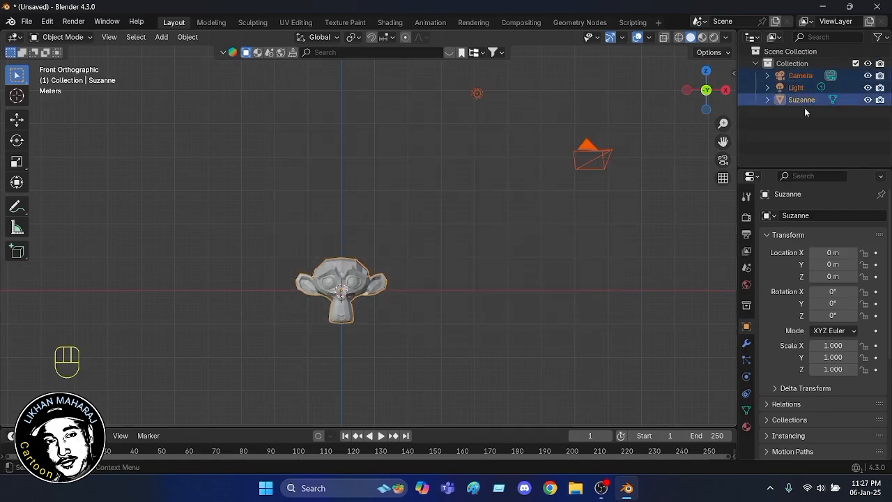
{"action": "left_click", "coordinate": [455, 180]}
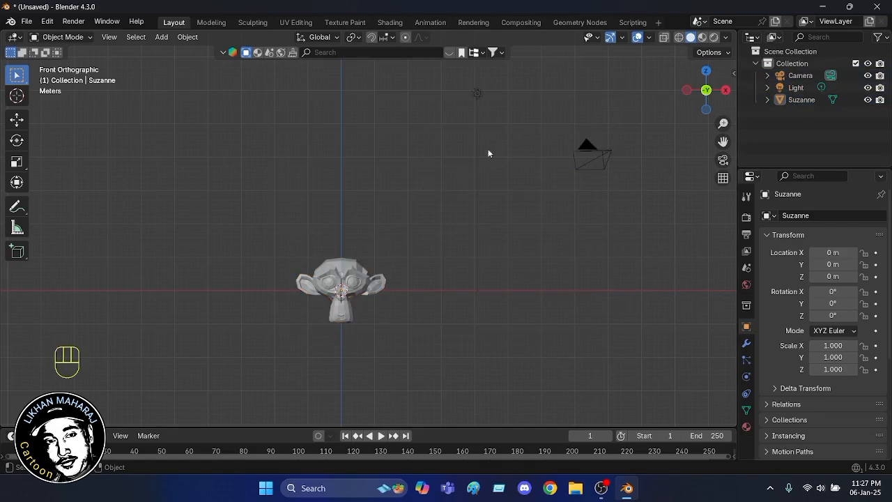
- Switch to the Select Lasso tool and lasso only the camera, leaving out the light and the monkey head
{"action": "left_click", "coordinate": [19, 77]}
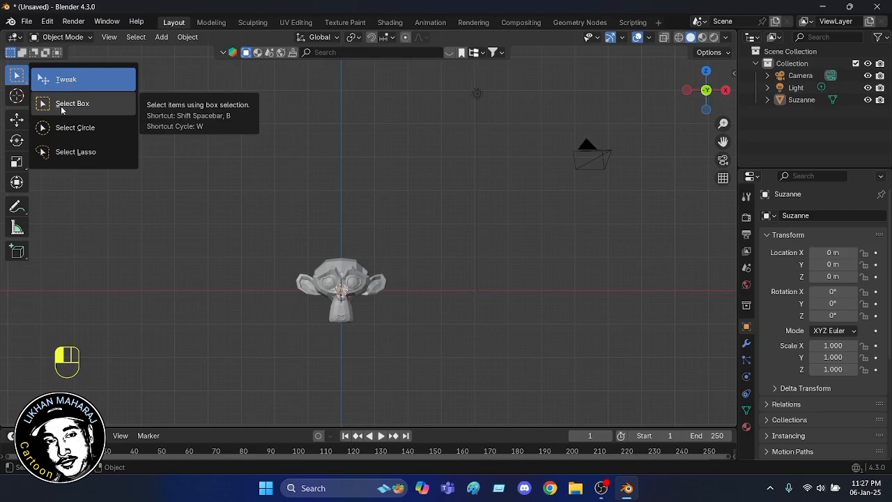
{"action": "left_click", "coordinate": [59, 152]}
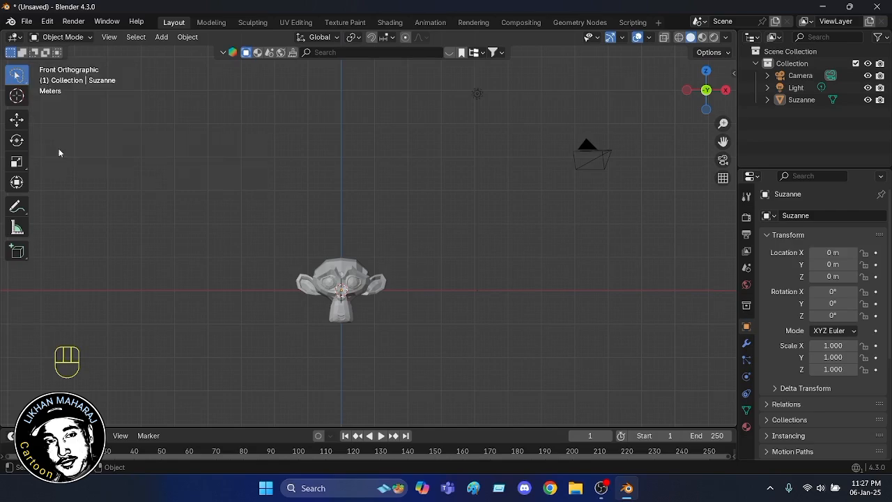
{"action": "mouse_move", "coordinate": [237, 249]}
{"action": "left_mouse_down"}
{"action": "mouse_move", "coordinate": [291, 213]}
{"action": "mouse_move", "coordinate": [454, 207]}
{"action": "mouse_move", "coordinate": [514, 226]}
{"action": "mouse_move", "coordinate": [568, 95]}
{"action": "mouse_move", "coordinate": [608, 76]}
{"action": "mouse_move", "coordinate": [650, 96]}
{"action": "mouse_move", "coordinate": [661, 208]}
{"action": "mouse_move", "coordinate": [515, 238]}
{"action": "mouse_move", "coordinate": [428, 232]}
{"action": "mouse_move", "coordinate": [411, 248]}
{"action": "mouse_move", "coordinate": [357, 218]}
{"action": "mouse_move", "coordinate": [313, 208]}
{"action": "mouse_move", "coordinate": [276, 239]}
{"action": "left_mouse_up"}
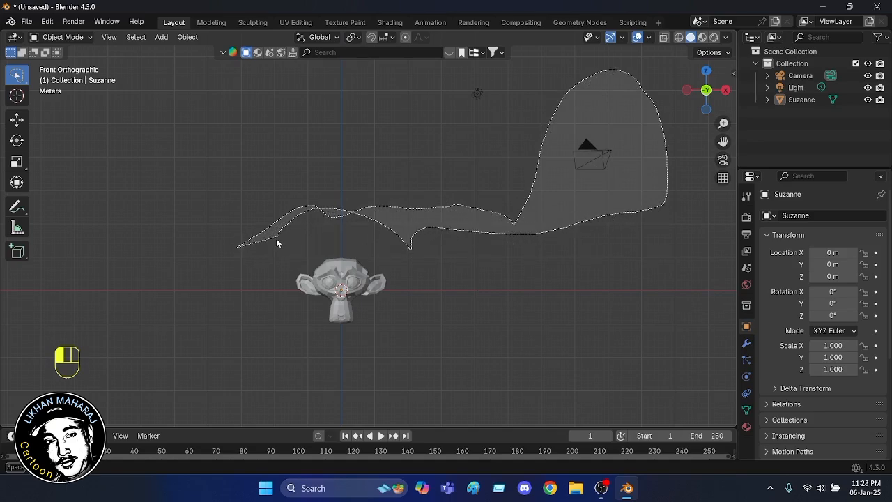
{"action": "mouse_move", "coordinate": [268, 284]}
{"action": "left_mouse_down"}
{"action": "mouse_move", "coordinate": [284, 329]}
{"action": "mouse_move", "coordinate": [320, 352]}
{"action": "mouse_move", "coordinate": [317, 363]}
{"action": "mouse_move", "coordinate": [358, 367]}
{"action": "mouse_move", "coordinate": [290, 347]}
{"action": "mouse_move", "coordinate": [211, 190]}
{"action": "mouse_move", "coordinate": [284, 135]}
{"action": "mouse_move", "coordinate": [288, 120]}
{"action": "left_mouse_up"}
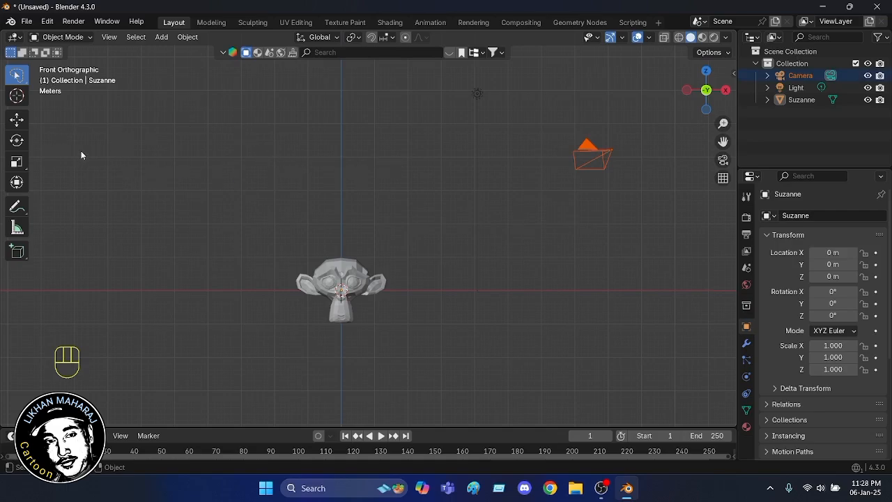
- Rotate the monkey head with the Rotate tool to about X -82.4°, Y 1.6°, Z 206.4°, and view it from the right and left
{"action": "left_click", "coordinate": [21, 144]}
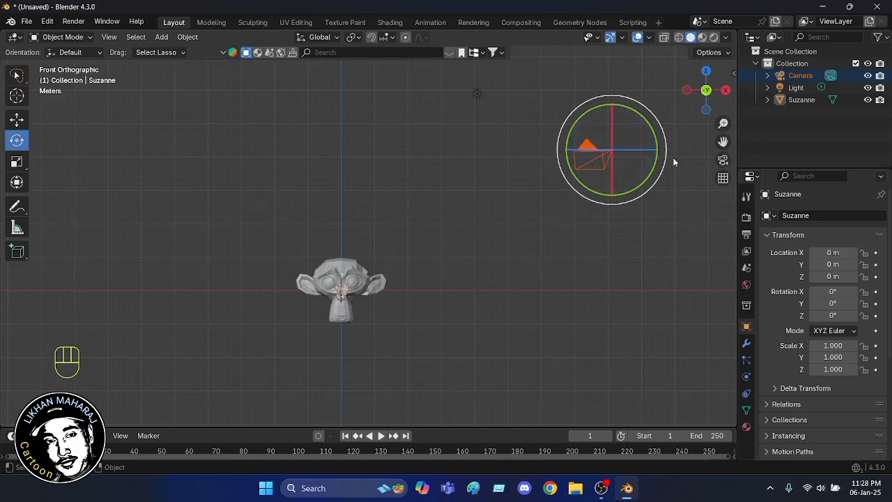
{"action": "left_click", "coordinate": [347, 265]}
{"action": "left_click", "coordinate": [352, 274]}
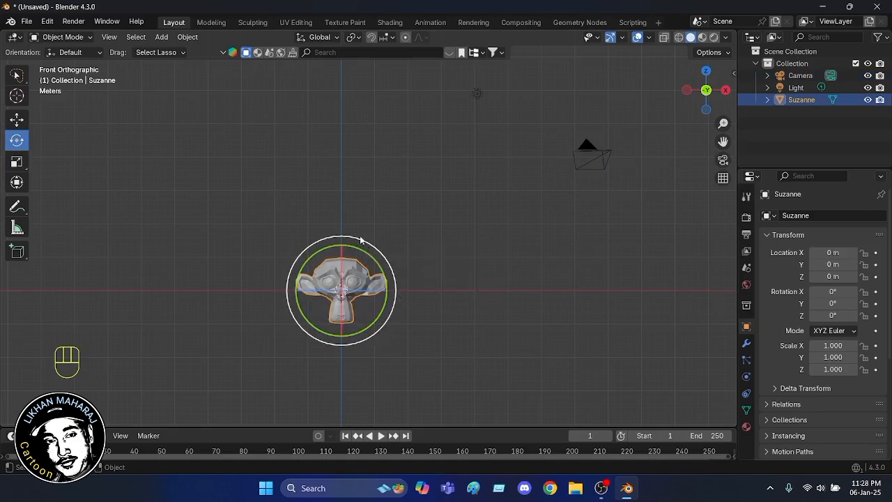
{"action": "left_click_drag", "start_coordinate": [361, 240], "coordinate": [372, 205]}
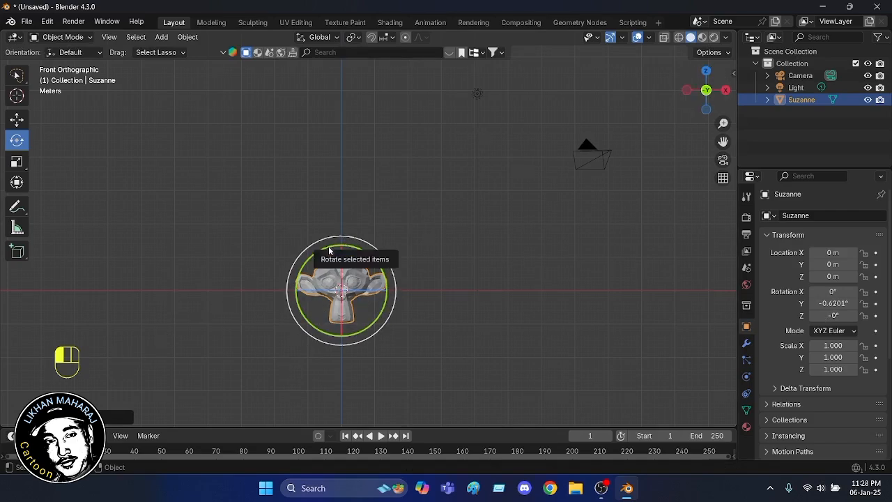
{"action": "left_click_drag", "start_coordinate": [330, 250], "coordinate": [314, 324]}
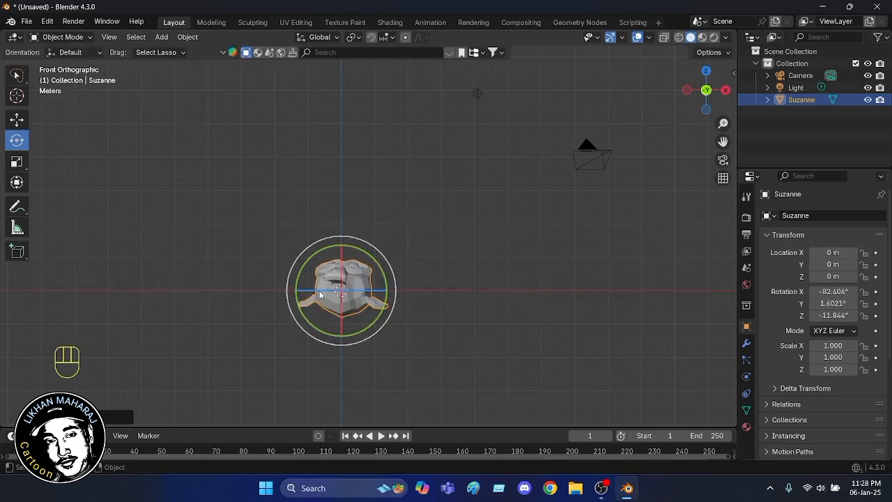
{"action": "left_click_drag", "start_coordinate": [333, 290], "coordinate": [432, 299]}
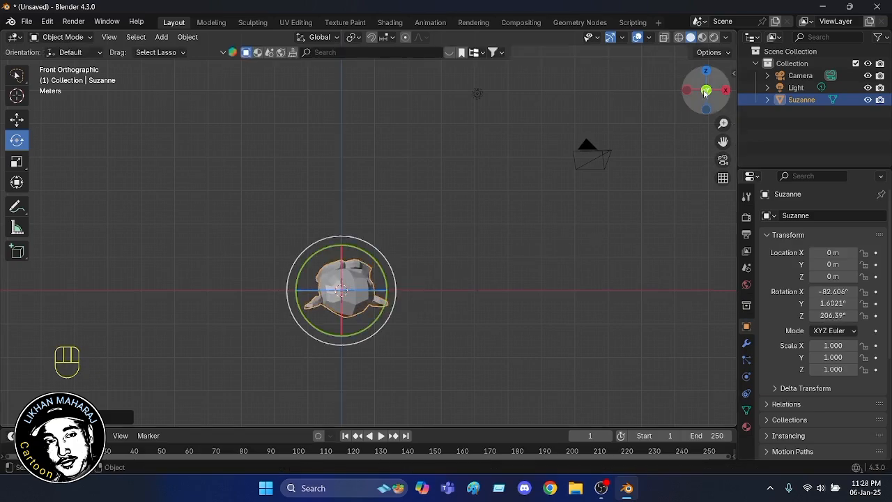
{"action": "left_click", "coordinate": [725, 92]}
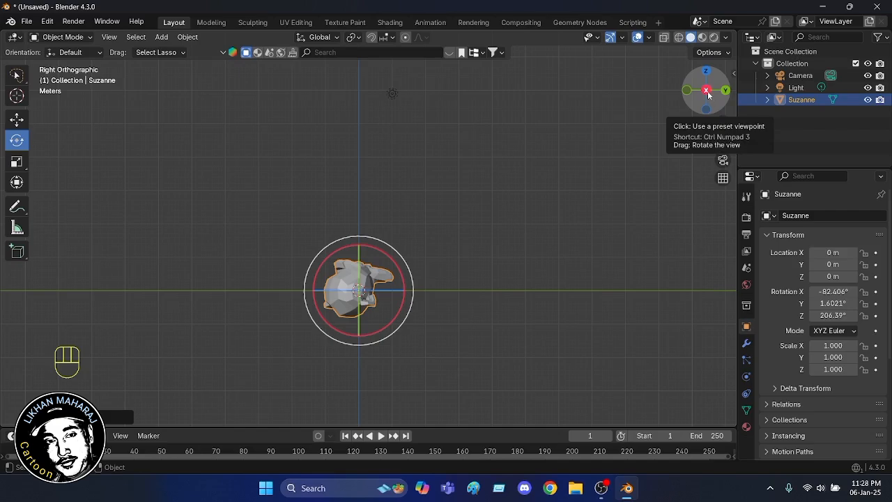
{"action": "left_click", "coordinate": [708, 95]}
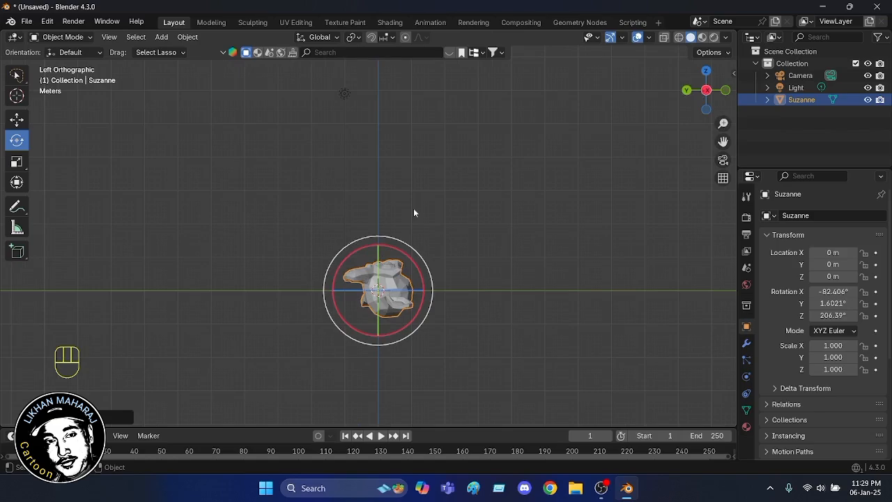
- Undo the monkey head's rotations and its selection, and return to the front orthographic view
{"action": "key", "text": "ctrl+z"}
{"action": "key", "text": "ctrl+z"}
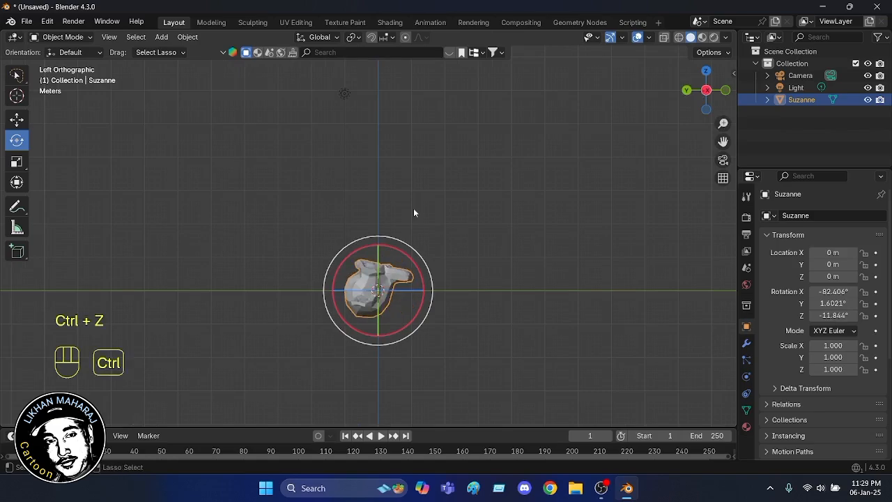
{"action": "key", "text": "ctrl+z"}
{"action": "key", "text": "ctrl+z"}
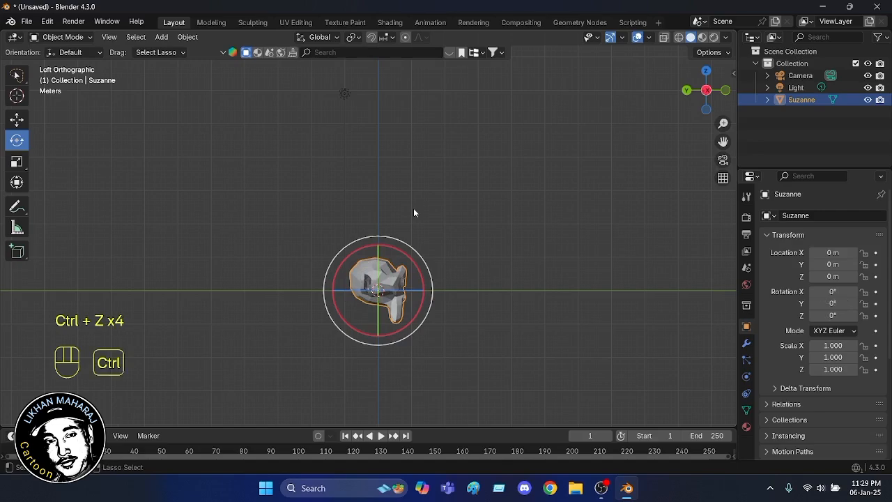
{"action": "key", "text": "ctrl+z"}
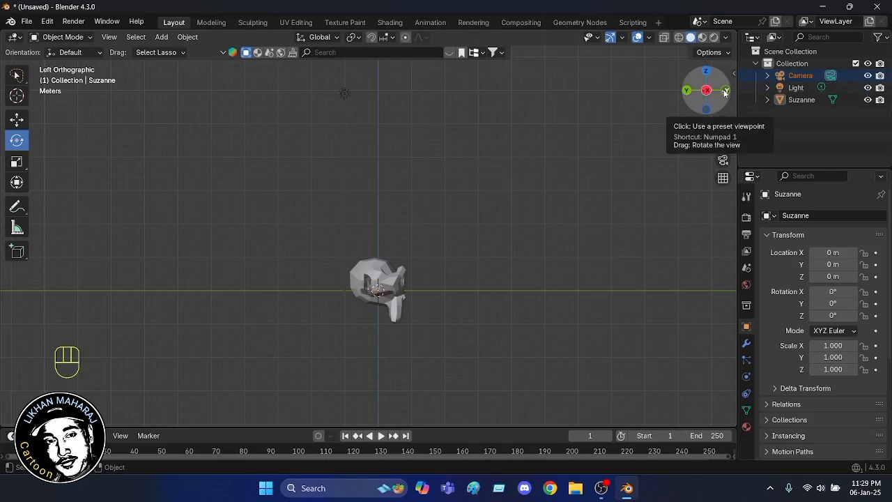
{"action": "left_click_drag", "start_coordinate": [722, 95], "coordinate": [725, 93]}
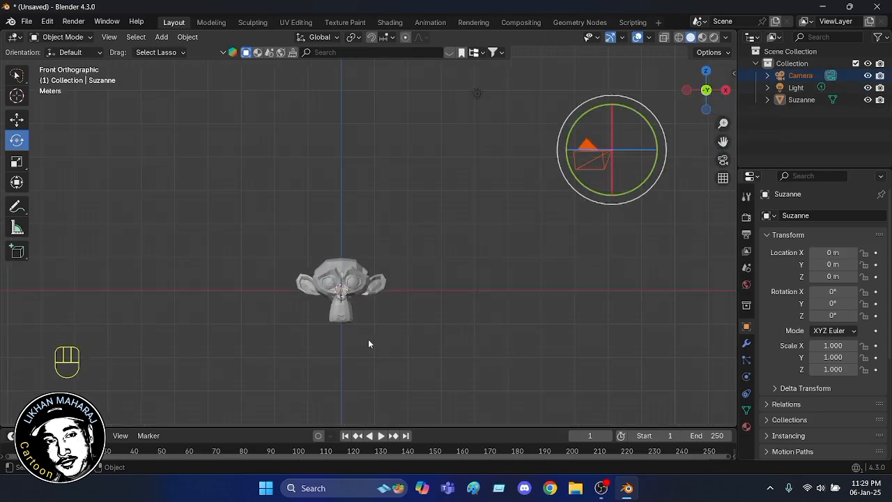
- Move the camera with the Move tool slightly closer to the monkey head along X and slightly up along Z
{"action": "scroll", "coordinate": [351, 290], "scroll_direction": "up", "scroll_amount": 4}
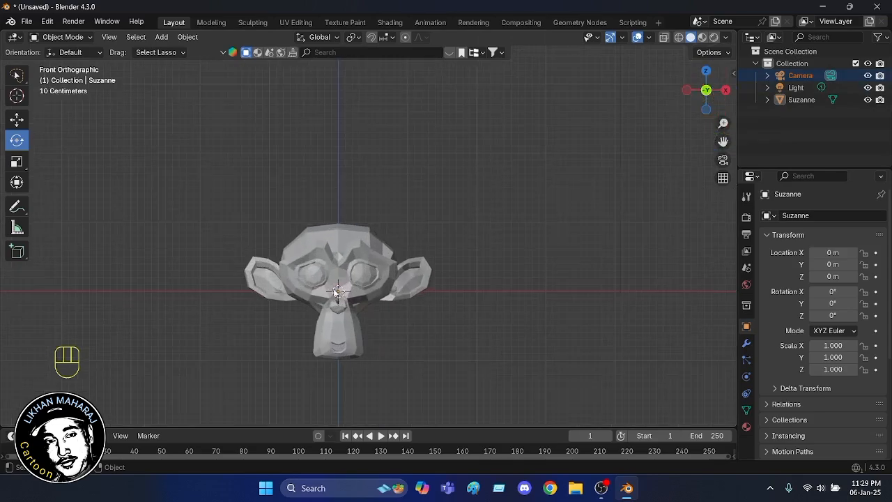
{"action": "scroll", "coordinate": [350, 289], "scroll_direction": "down", "scroll_amount": 5}
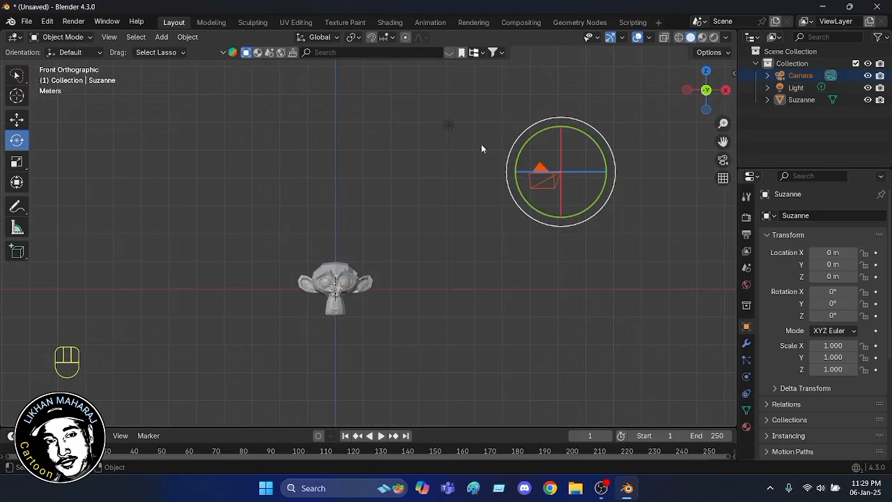
{"action": "left_click", "coordinate": [16, 120]}
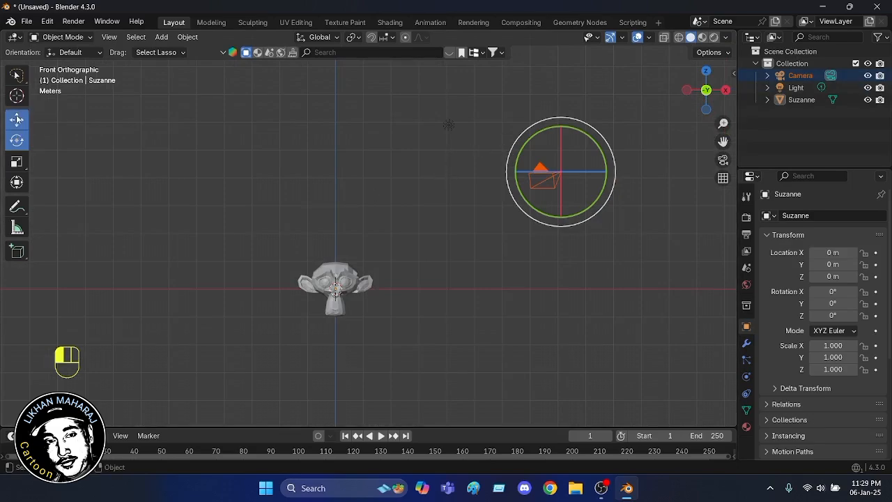
{"action": "left_click_drag", "start_coordinate": [613, 173], "coordinate": [577, 148]}
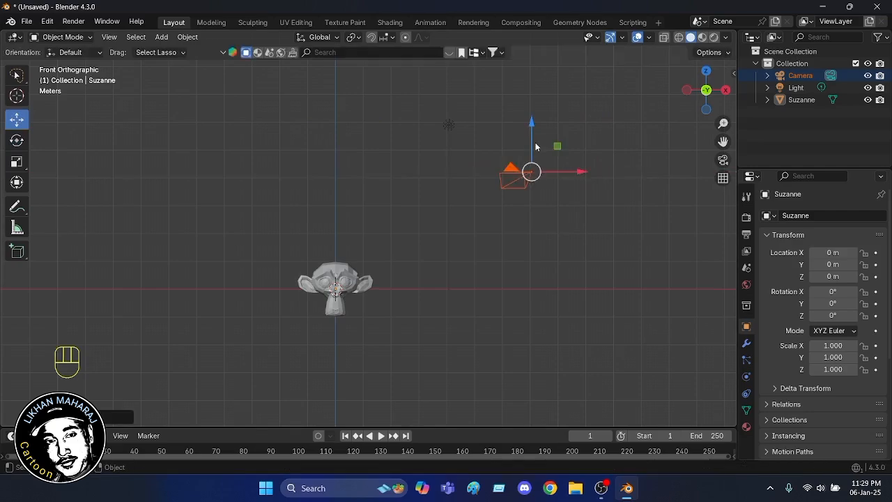
{"action": "mouse_move", "coordinate": [530, 126]}
{"action": "left_mouse_down"}
{"action": "mouse_move", "coordinate": [530, 71]}
{"action": "mouse_move", "coordinate": [530, 253]}
{"action": "mouse_move", "coordinate": [531, 120]}
{"action": "left_mouse_up"}
{"action": "left_click_drag", "start_coordinate": [568, 166], "coordinate": [593, 166]}
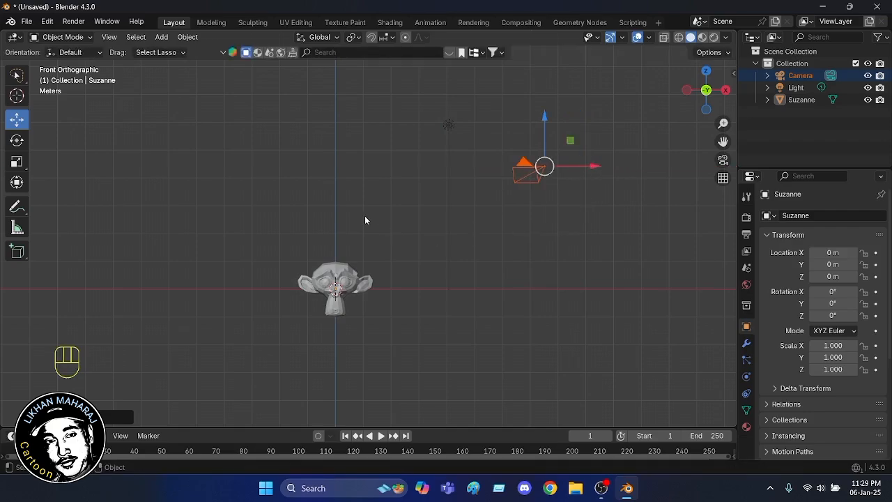
- Scale the monkey head with the Scale tool to about 0.926 in X and Y and 1.078 in Z, and clear the selection
{"action": "left_click", "coordinate": [19, 165]}
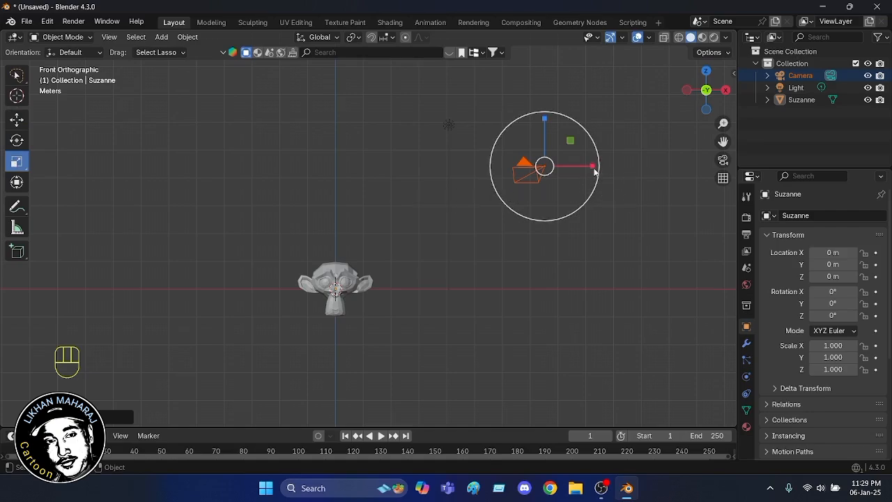
{"action": "mouse_move", "coordinate": [592, 166]}
{"action": "left_mouse_down"}
{"action": "mouse_move", "coordinate": [648, 166]}
{"action": "mouse_move", "coordinate": [474, 166]}
{"action": "mouse_move", "coordinate": [592, 168]}
{"action": "left_mouse_up"}
{"action": "left_click", "coordinate": [337, 273]}
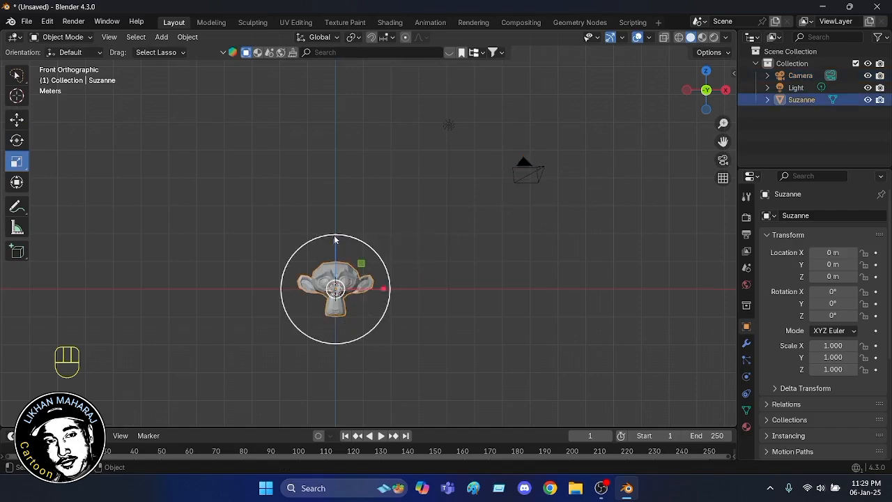
{"action": "mouse_move", "coordinate": [334, 235]}
{"action": "left_mouse_down"}
{"action": "mouse_move", "coordinate": [334, 139]}
{"action": "mouse_move", "coordinate": [327, 219]}
{"action": "mouse_move", "coordinate": [335, 240]}
{"action": "mouse_move", "coordinate": [339, 134]}
{"action": "mouse_move", "coordinate": [331, 238]}
{"action": "left_mouse_up"}
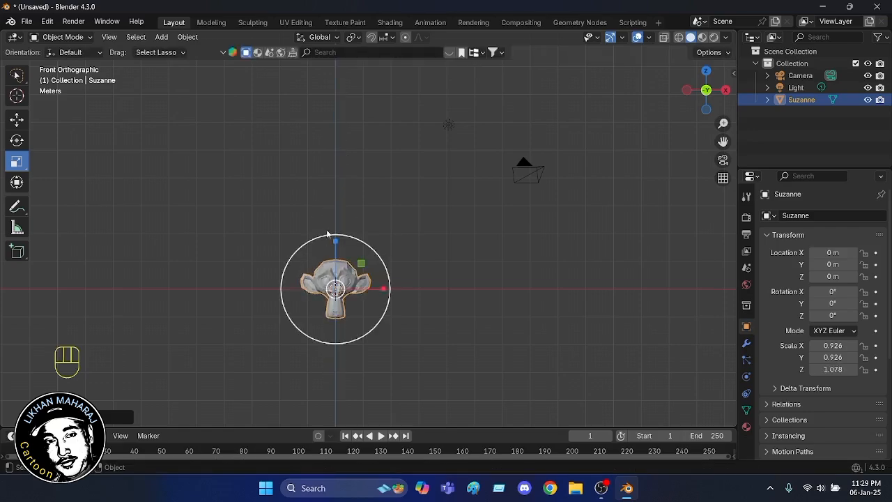
{"action": "mouse_move", "coordinate": [274, 276]}
{"action": "left_mouse_down"}
{"action": "mouse_move", "coordinate": [282, 338]}
{"action": "mouse_move", "coordinate": [334, 345]}
{"action": "left_mouse_up"}
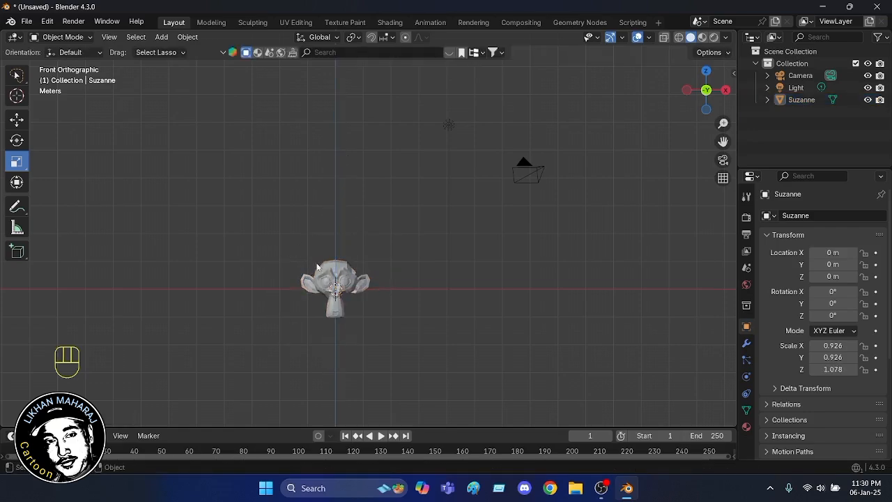
- Shrink the monkey head as a whole, and stretch it to about 0.955 in X and 1.155 in Z with Y at 0.792
{"action": "left_click", "coordinate": [328, 293]}
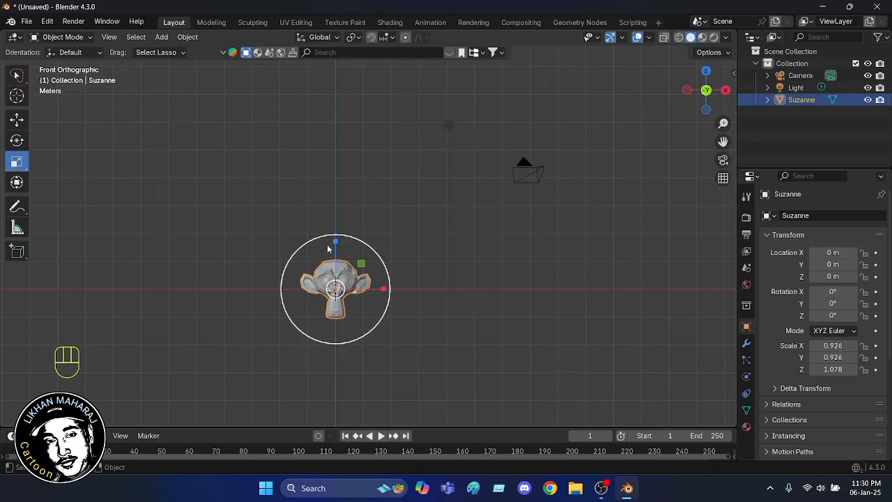
{"action": "left_click_drag", "start_coordinate": [388, 275], "coordinate": [362, 286]}
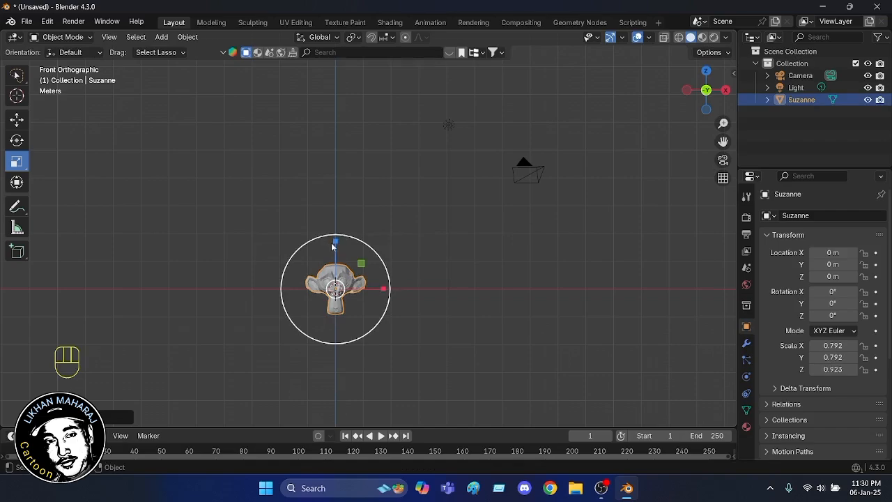
{"action": "mouse_move", "coordinate": [336, 243]}
{"action": "left_mouse_down"}
{"action": "mouse_move", "coordinate": [346, 139]}
{"action": "mouse_move", "coordinate": [344, 244]}
{"action": "left_mouse_up"}
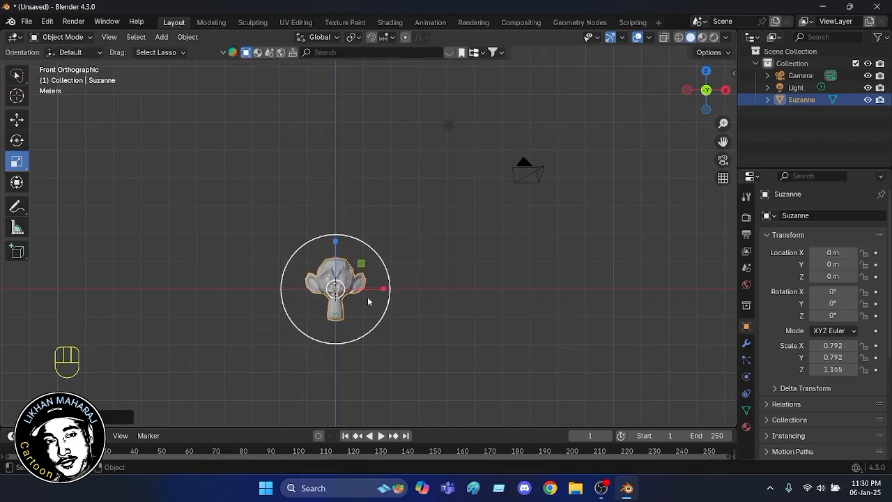
{"action": "mouse_move", "coordinate": [383, 290]}
{"action": "left_mouse_down"}
{"action": "mouse_move", "coordinate": [628, 280]}
{"action": "mouse_move", "coordinate": [384, 295]}
{"action": "mouse_move", "coordinate": [391, 292]}
{"action": "left_mouse_up"}
{"action": "mouse_move", "coordinate": [428, 263]}
{"action": "left_mouse_down"}
{"action": "mouse_move", "coordinate": [416, 280]}
{"action": "mouse_move", "coordinate": [437, 255]}
{"action": "left_mouse_up"}
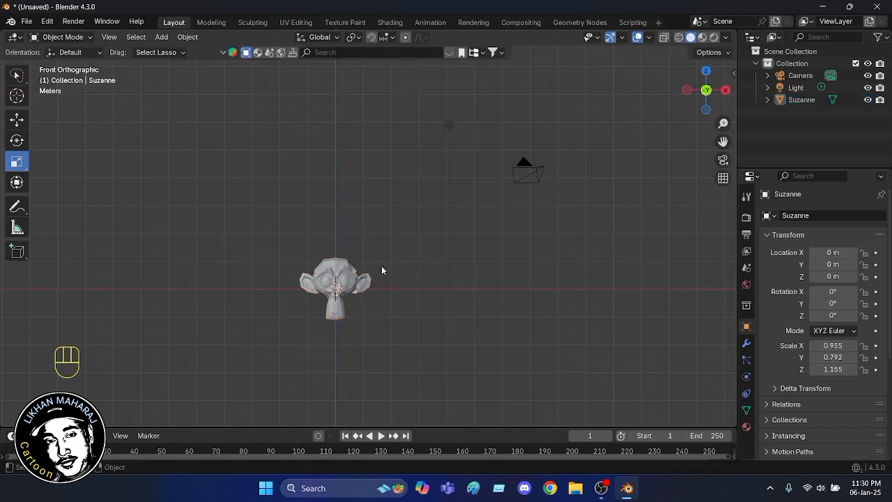
- Stretch the monkey head along Y to a scale of about 1.004, and clear the selection
{"action": "left_click", "coordinate": [335, 293]}
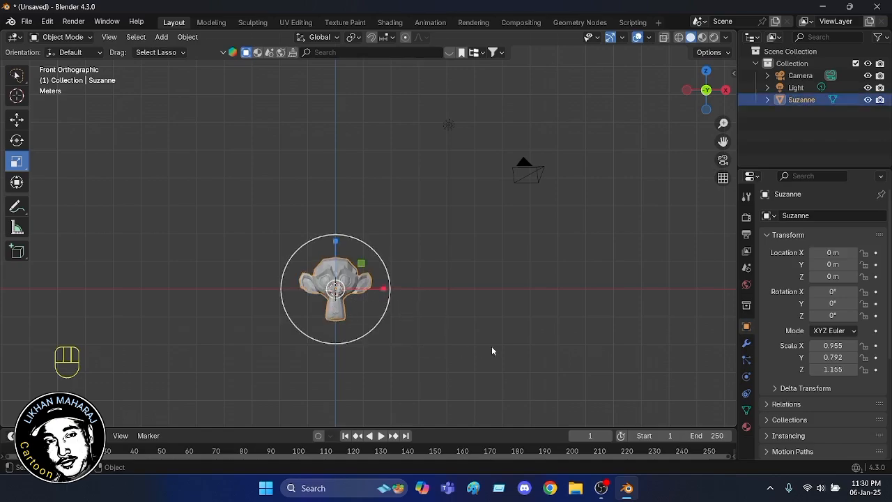
{"action": "middle_click_drag", "start_coordinate": [504, 345], "coordinate": [354, 344]}
{"action": "mouse_move", "coordinate": [413, 284]}
{"action": "left_mouse_down"}
{"action": "mouse_move", "coordinate": [614, 282]}
{"action": "mouse_move", "coordinate": [422, 286]}
{"action": "left_mouse_up"}
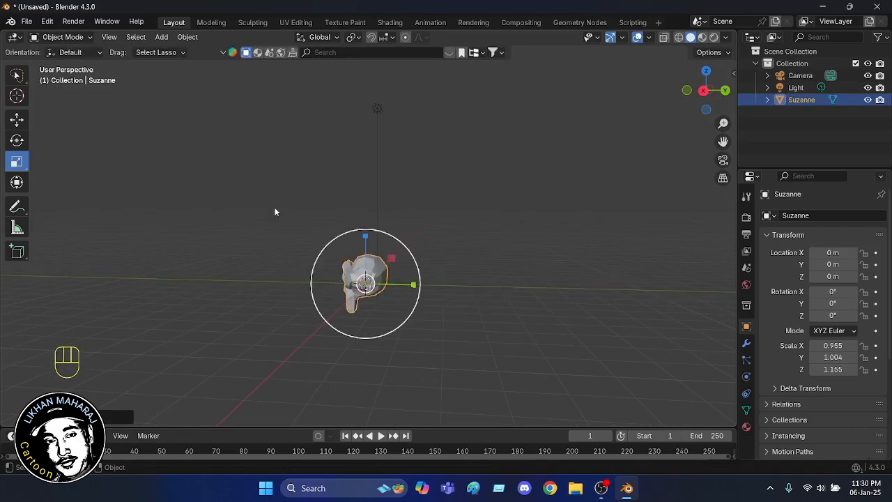
{"action": "left_click", "coordinate": [180, 185]}
{"action": "middle_click_drag", "start_coordinate": [183, 179], "coordinate": [332, 185]}
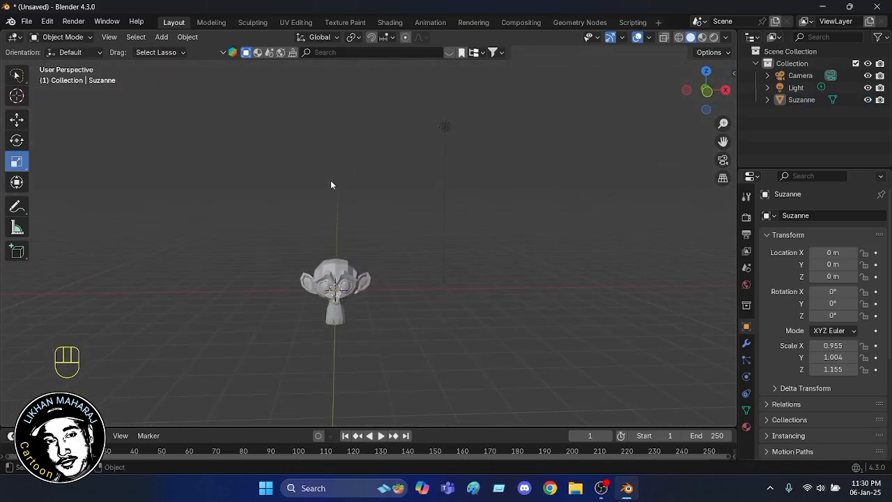
- Delete the monkey head from the scene
{"action": "left_click", "coordinate": [335, 285]}
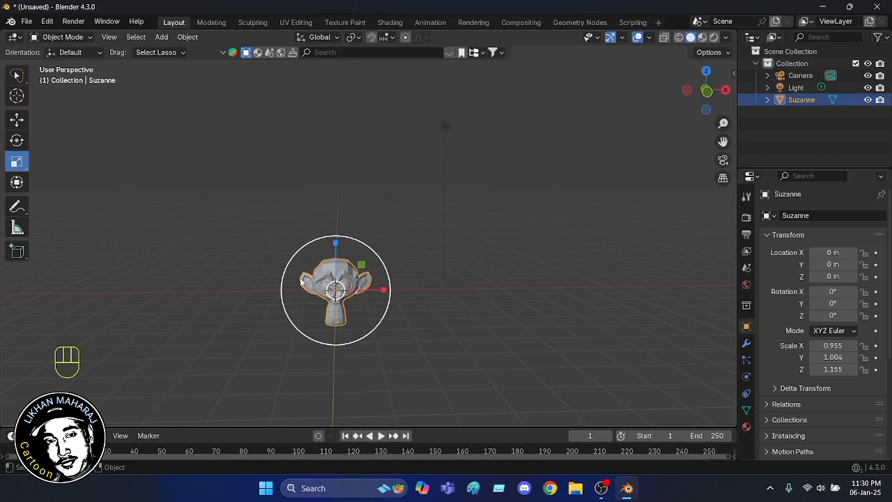
{"action": "key", "text": "x"}
{"action": "left_click", "coordinate": [299, 279]}
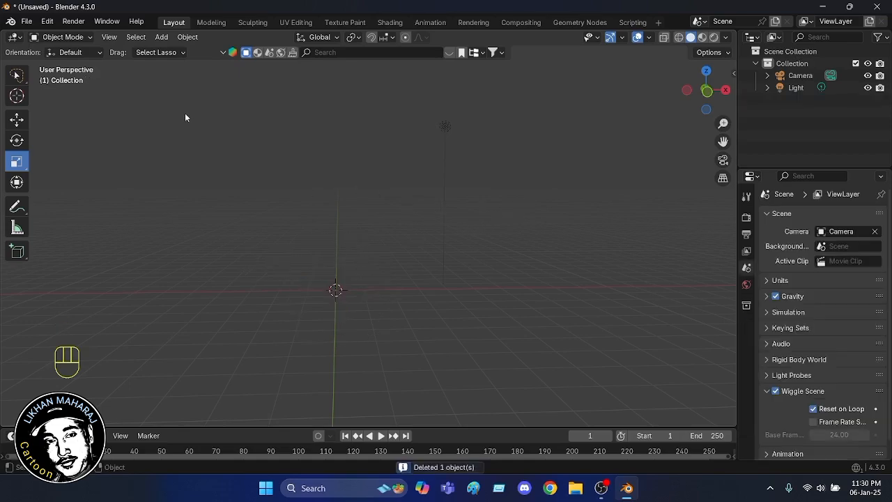
- Add a cube mesh at the world origin
{"action": "left_click", "coordinate": [161, 38]}
{"action": "mouse_move", "coordinate": [161, 51]}
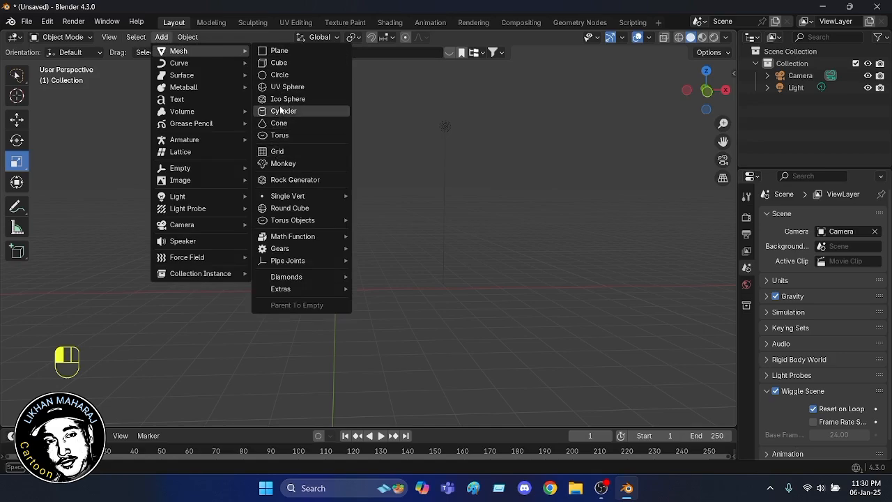
{"action": "left_click", "coordinate": [276, 63]}
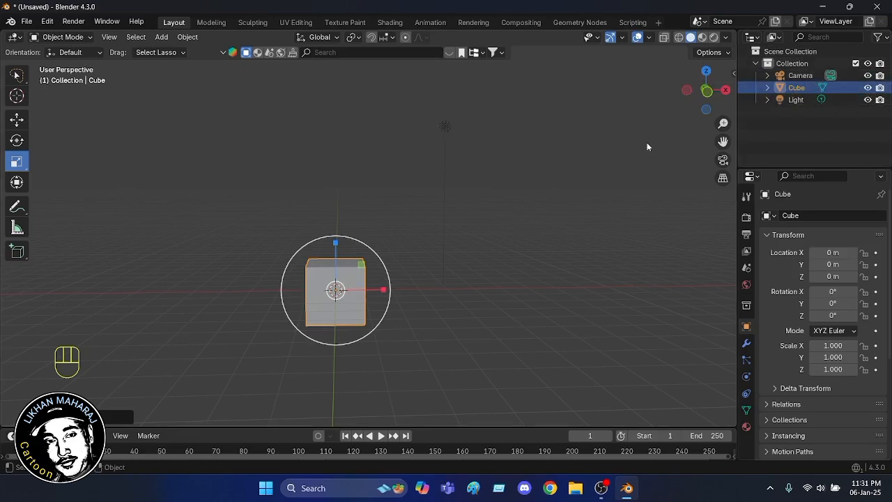
- Hide the cube in the viewport and show it again, twice, the second time hiding it as the selected object
{"action": "left_click", "coordinate": [868, 88]}
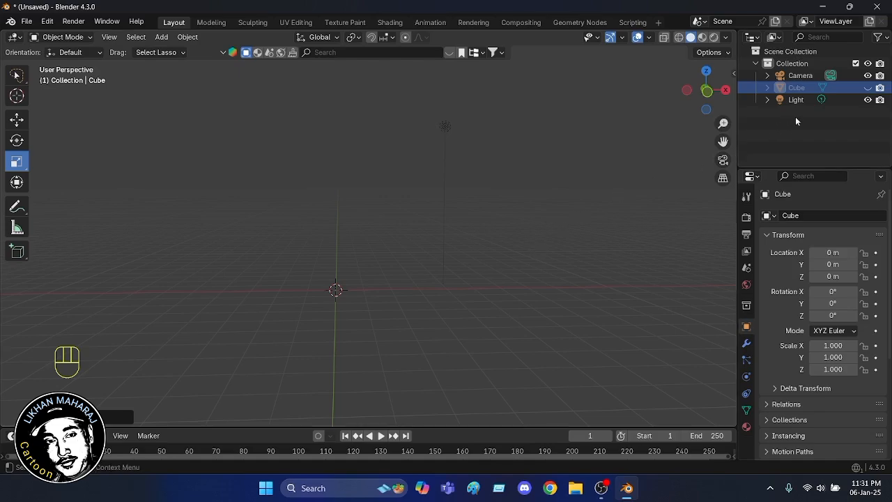
{"action": "left_click", "coordinate": [868, 88]}
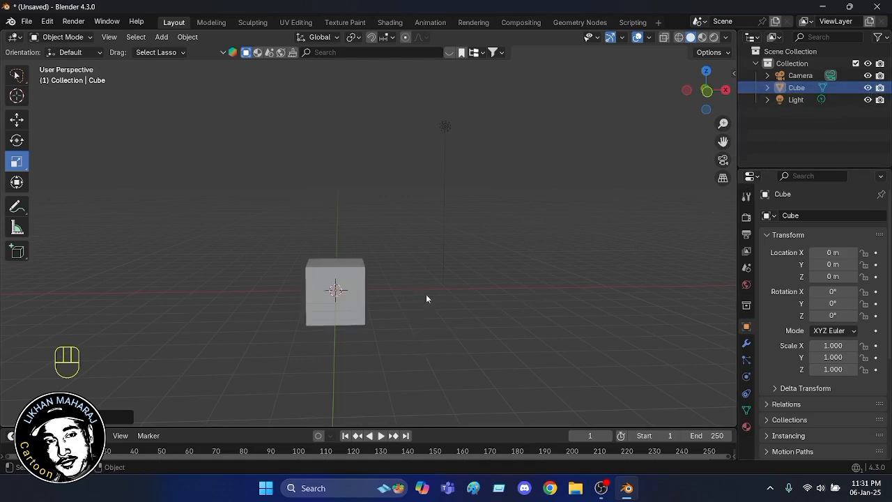
{"action": "left_click", "coordinate": [318, 316]}
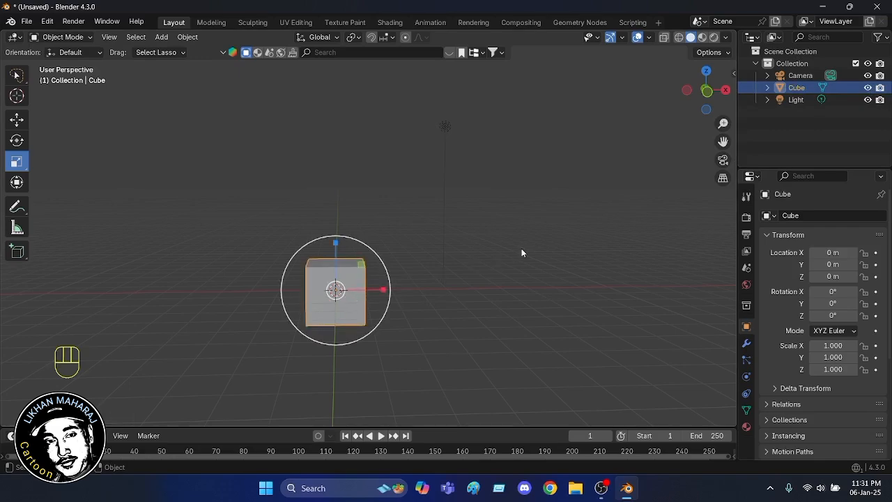
{"action": "key", "text": "h"}
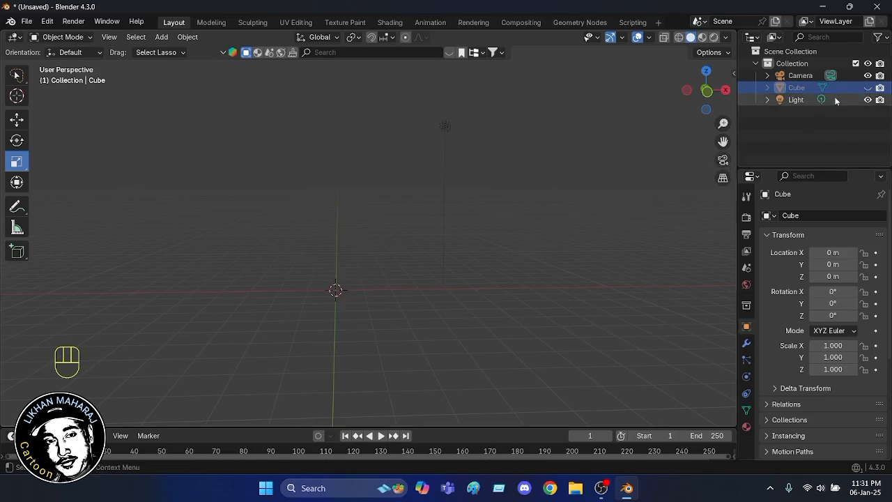
{"action": "left_click", "coordinate": [868, 88]}
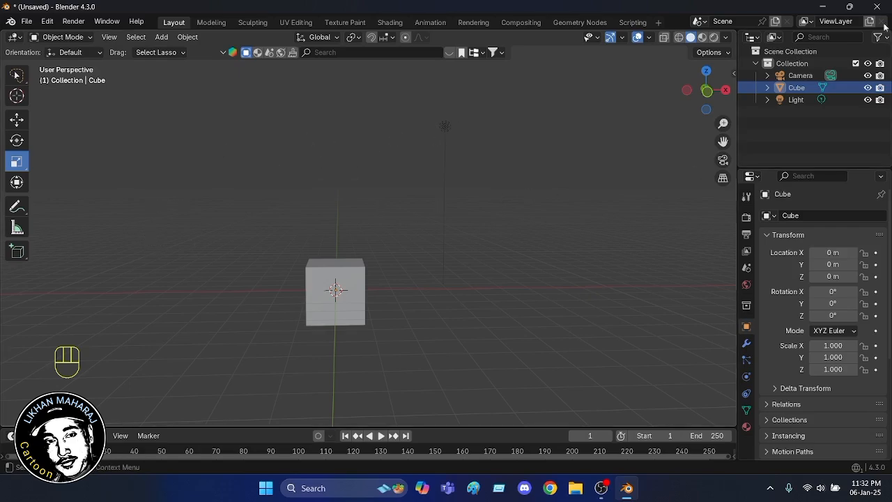
- Exclude the cube from renders while looking through the camera, and enable it for rendering again before leaving the camera view
{"action": "left_click", "coordinate": [881, 88]}
{"action": "left_click", "coordinate": [723, 161]}
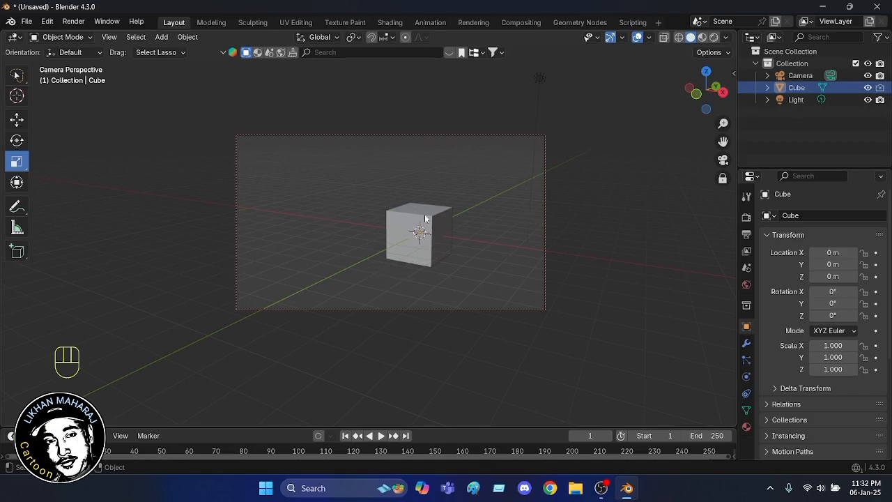
{"action": "left_click", "coordinate": [880, 89]}
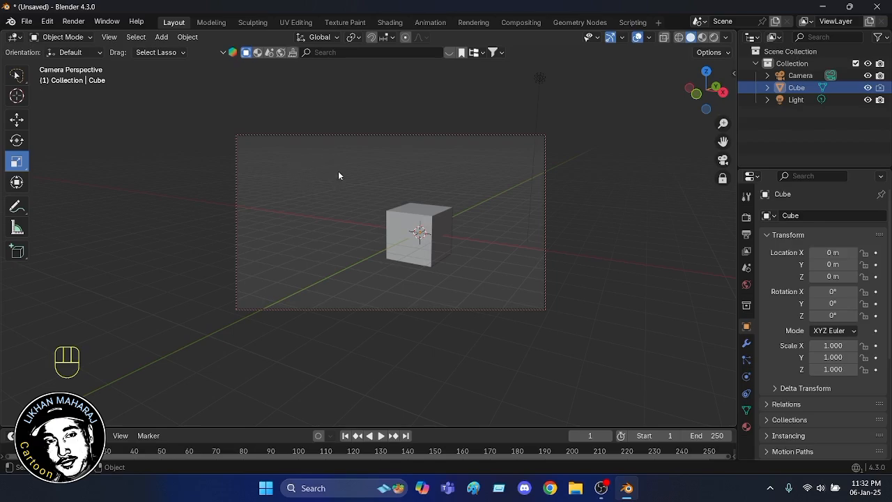
{"action": "left_click", "coordinate": [880, 88]}
{"action": "left_click", "coordinate": [723, 159]}
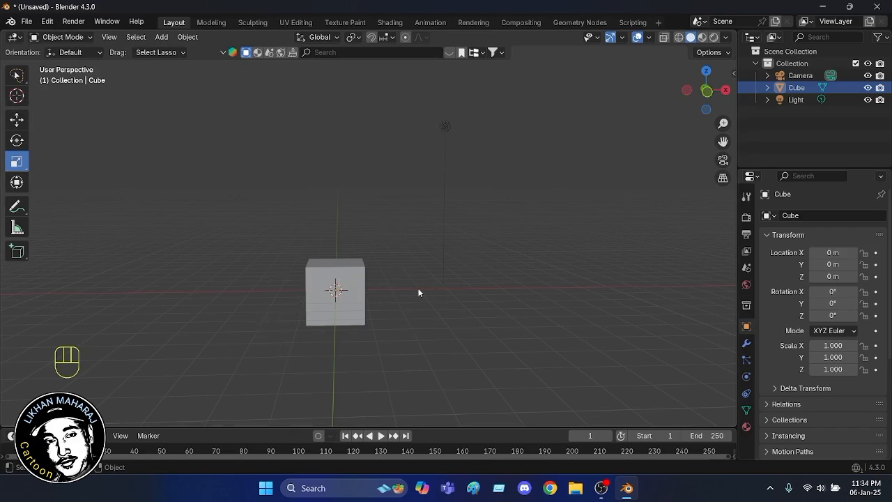
- Select the cube, switch to the Select Lasso tool, and move the cube along the global Y axis to about -0.16 m
{"action": "left_click", "coordinate": [337, 298]}
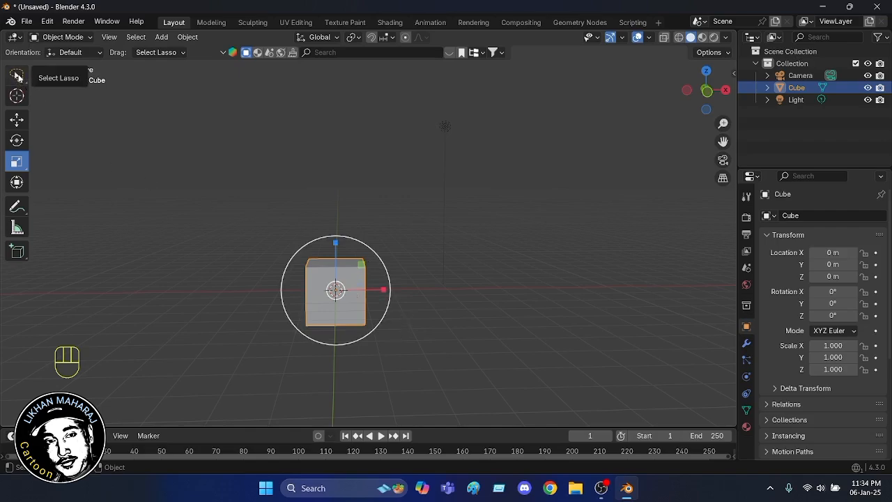
{"action": "left_click", "coordinate": [19, 77]}
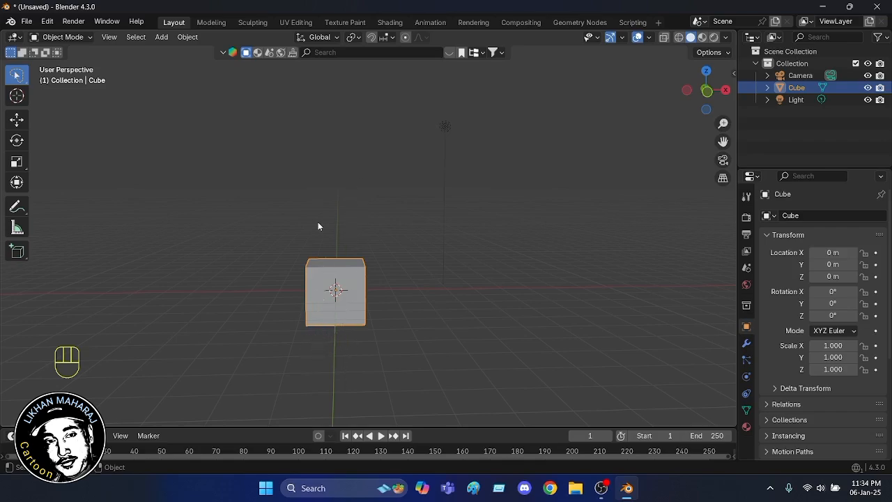
{"action": "middle_click_drag", "start_coordinate": [437, 282], "coordinate": [421, 325]}
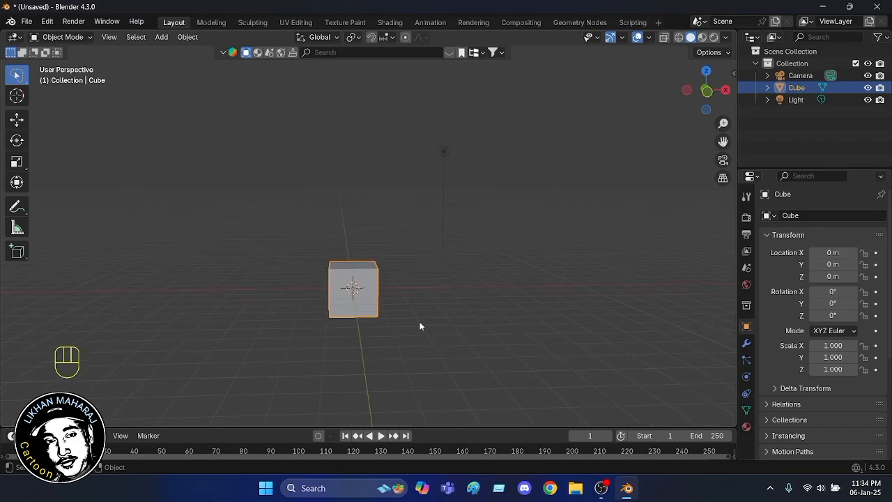
{"action": "scroll", "coordinate": [417, 321], "scroll_direction": "down", "scroll_amount": 3}
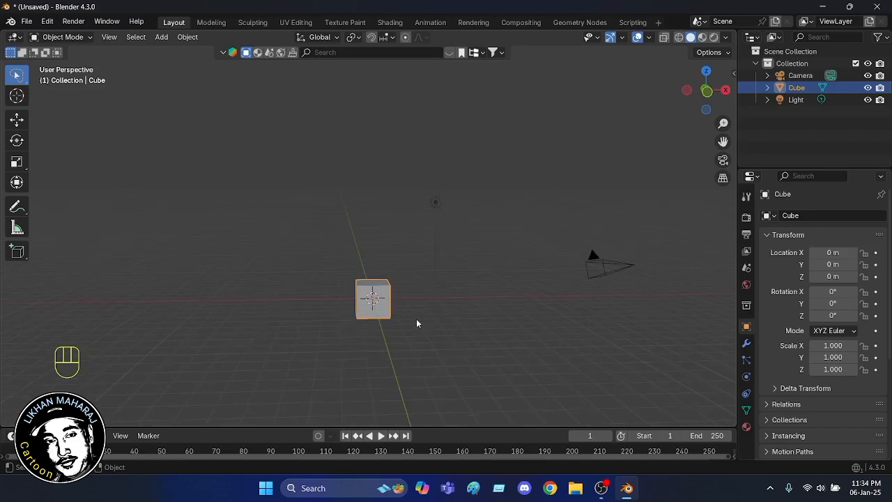
{"action": "middle_click_drag", "start_coordinate": [416, 331], "coordinate": [413, 340]}
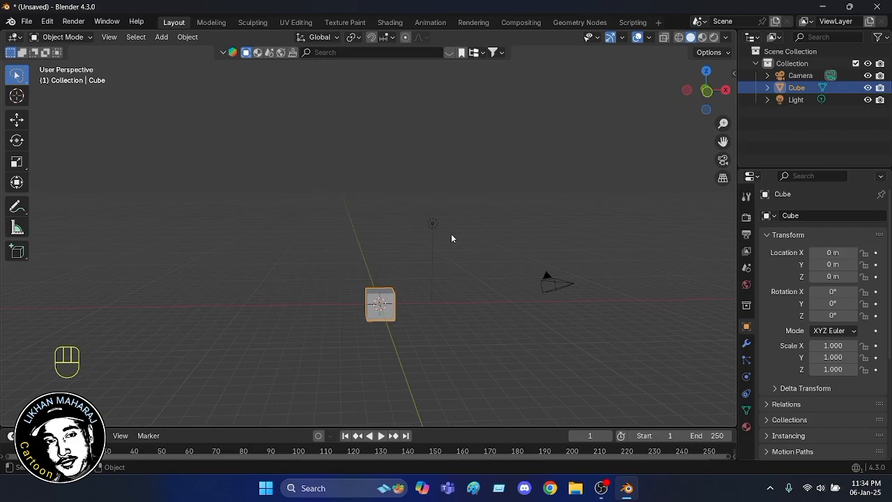
{"action": "key", "text": "g"}
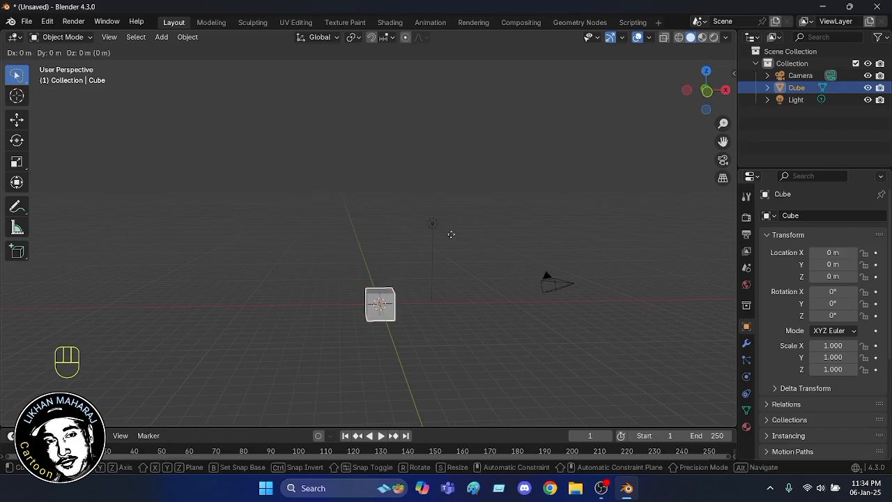
{"action": "key", "text": "y"}
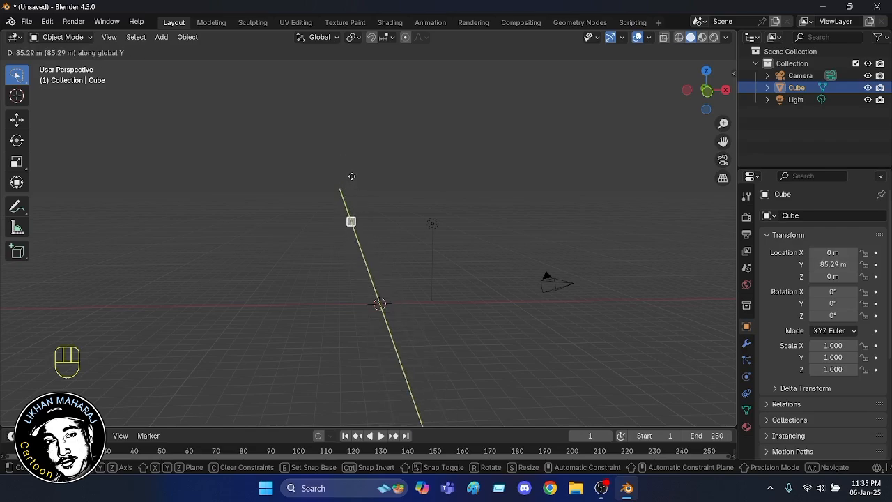
{"action": "left_click", "coordinate": [389, 245]}
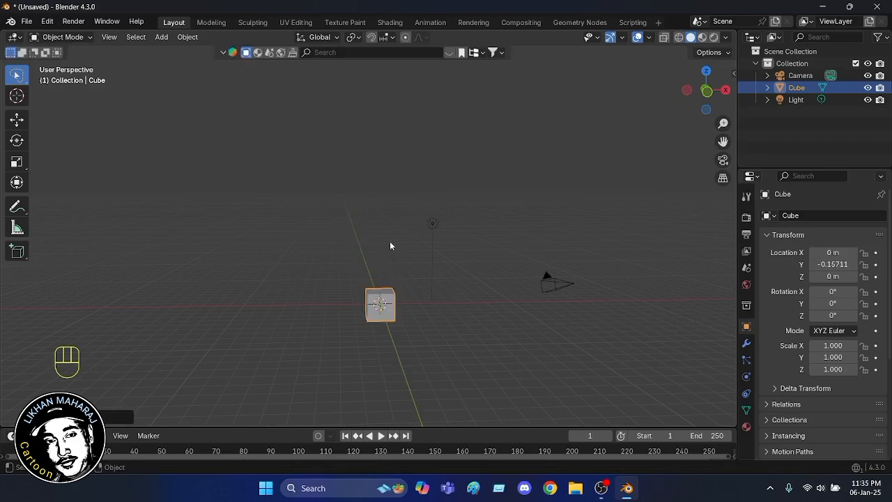
- Move the cube about 0.15 m along the global X axis and about 0.14 m up along the global Z axis
{"action": "left_click", "coordinate": [377, 306]}
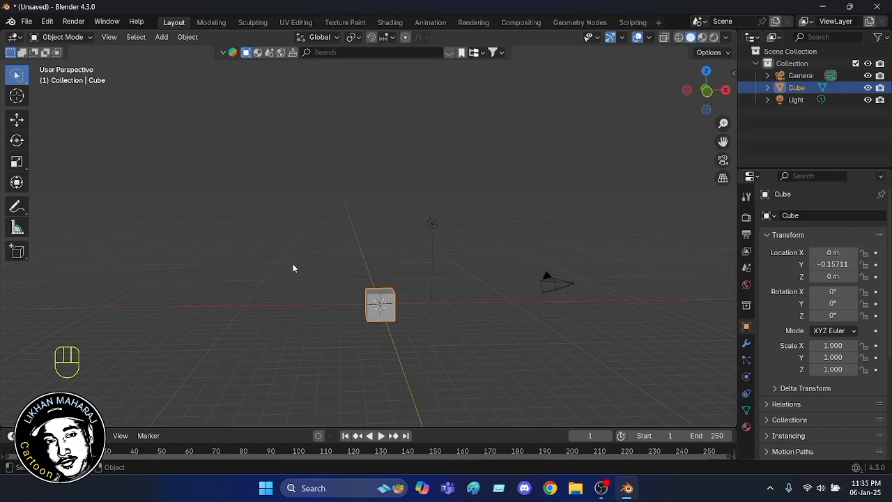
{"action": "key", "text": "g"}
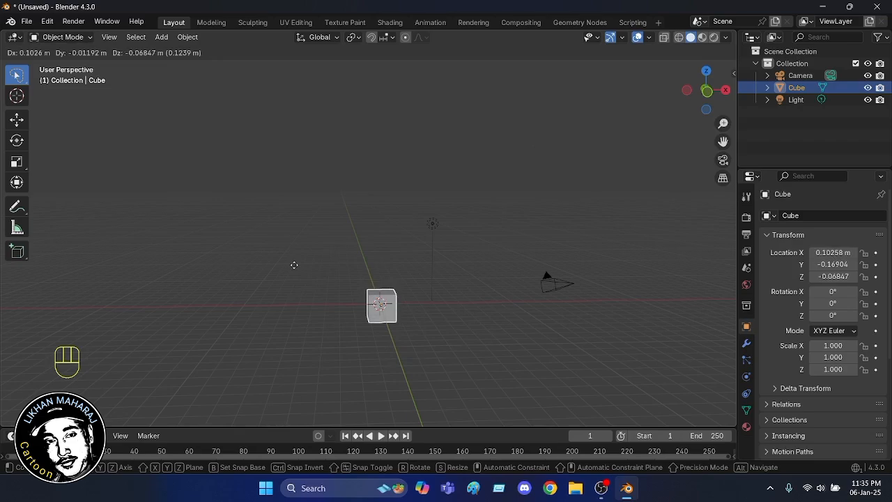
{"action": "key", "text": "x"}
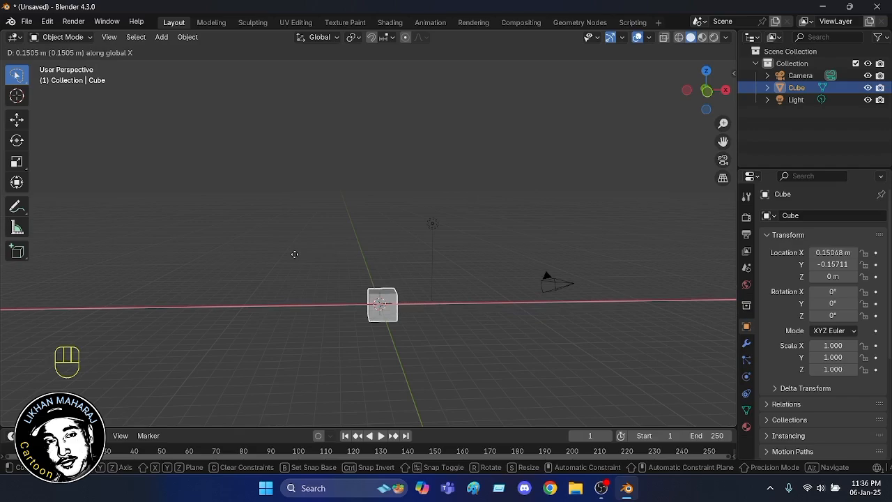
{"action": "left_click", "coordinate": [295, 254]}
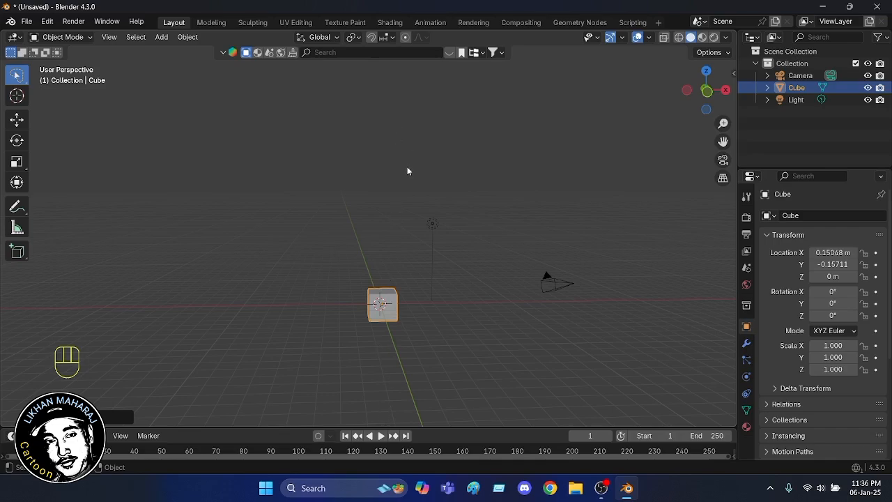
{"action": "key", "text": "g"}
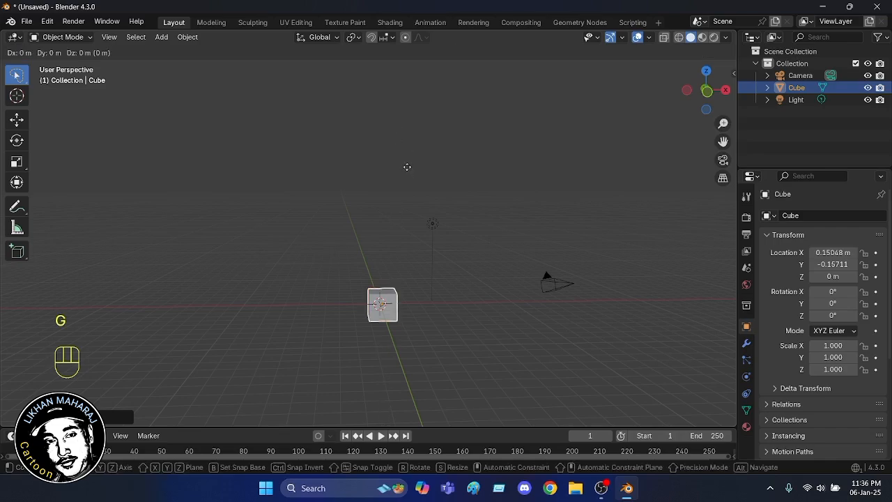
{"action": "key", "text": "z"}
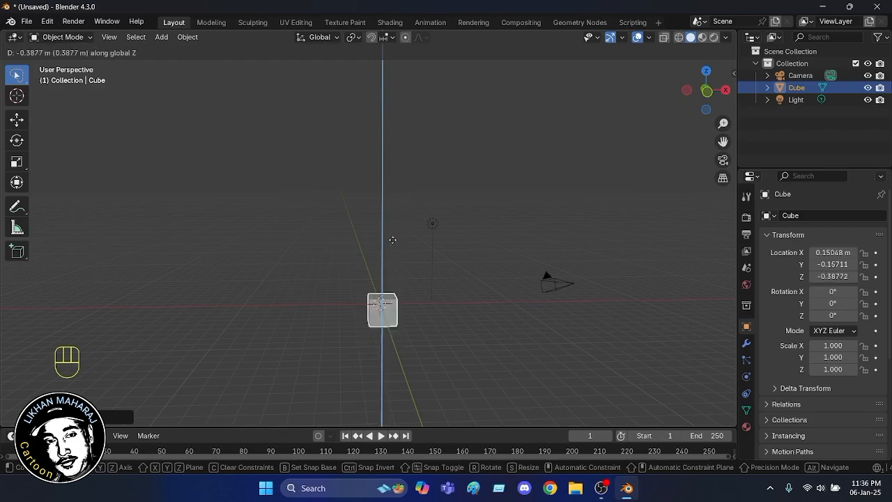
{"action": "left_click", "coordinate": [402, 165]}
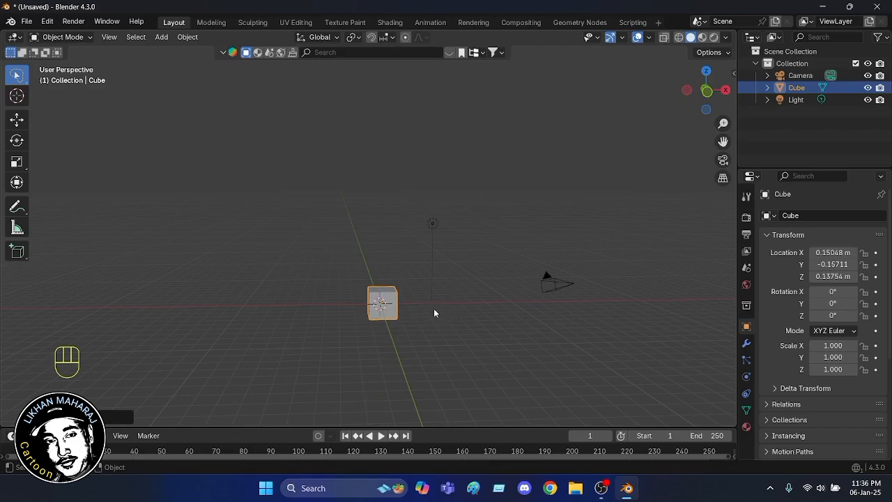
- Move the cube along the global Y axis to about -0.85 m, replacing the free move with an axis-constrained one
{"action": "key", "text": "g"}
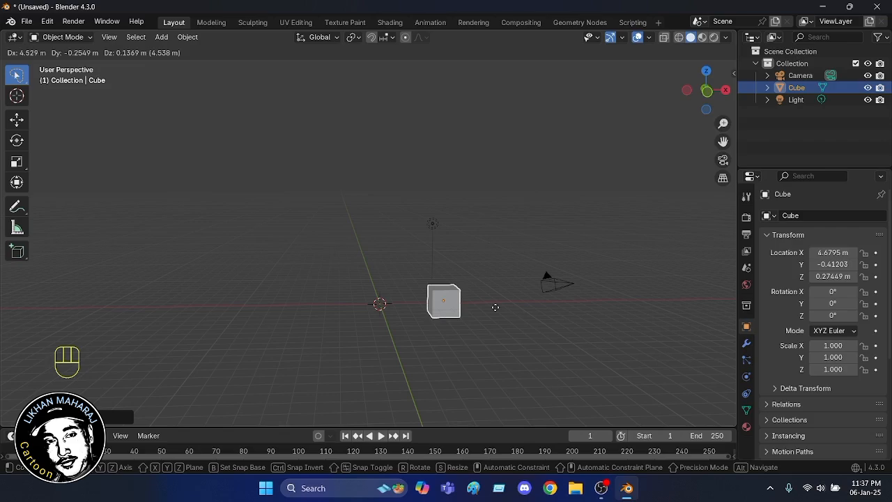
{"action": "key", "text": "g"}
{"action": "key", "text": "y"}
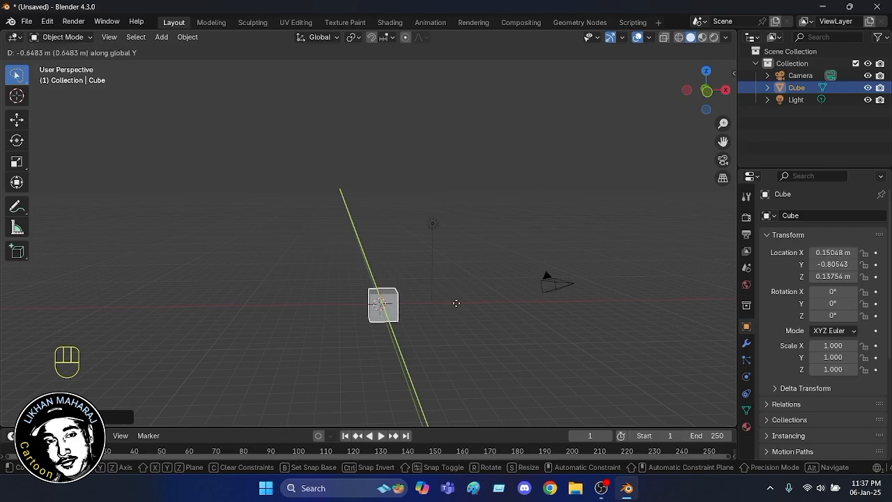
{"action": "left_click", "coordinate": [460, 304]}
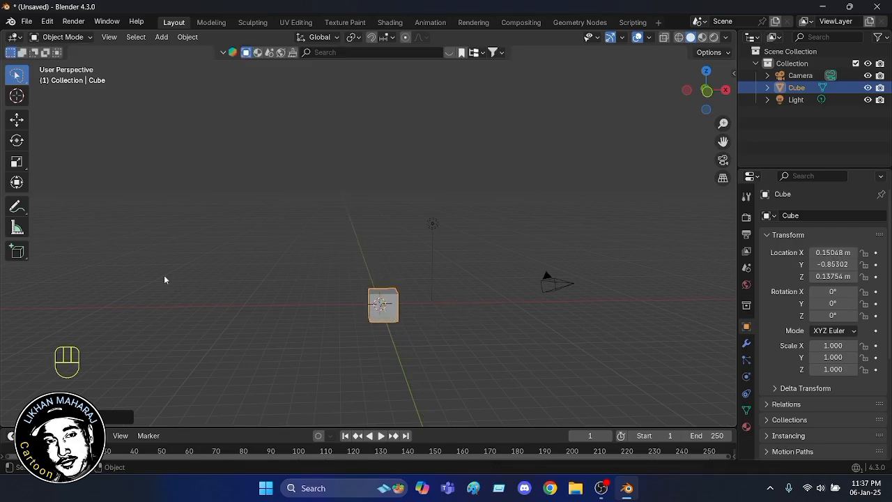
- Move the cube along X to about 5.48 m with the Move tool's gizmo, and deselect it
{"action": "left_click", "coordinate": [18, 121]}
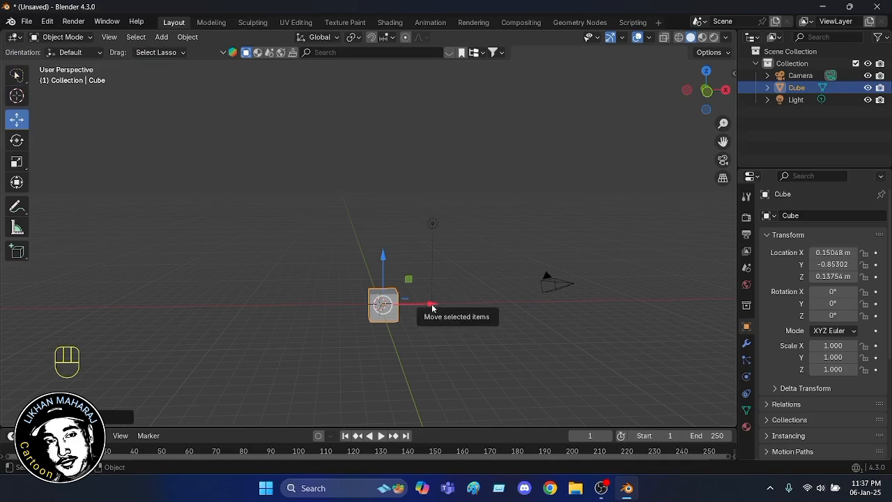
{"action": "left_click_drag", "start_coordinate": [434, 308], "coordinate": [507, 324]}
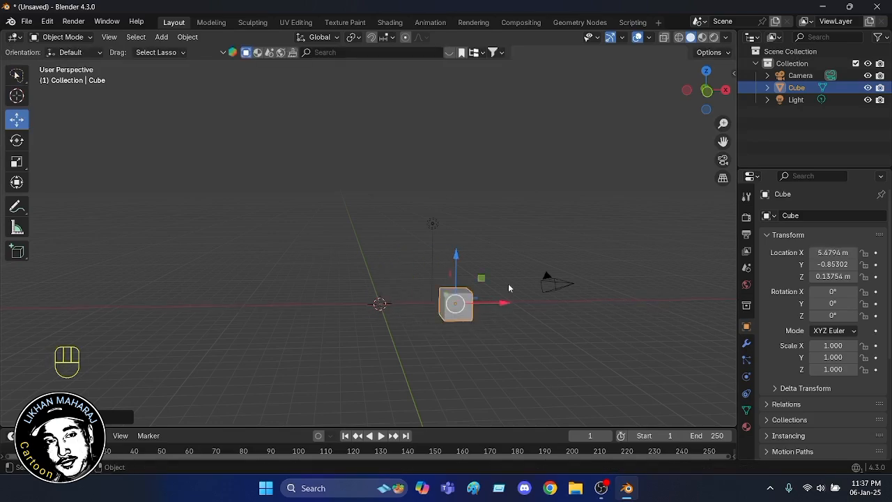
{"action": "left_click", "coordinate": [490, 244]}
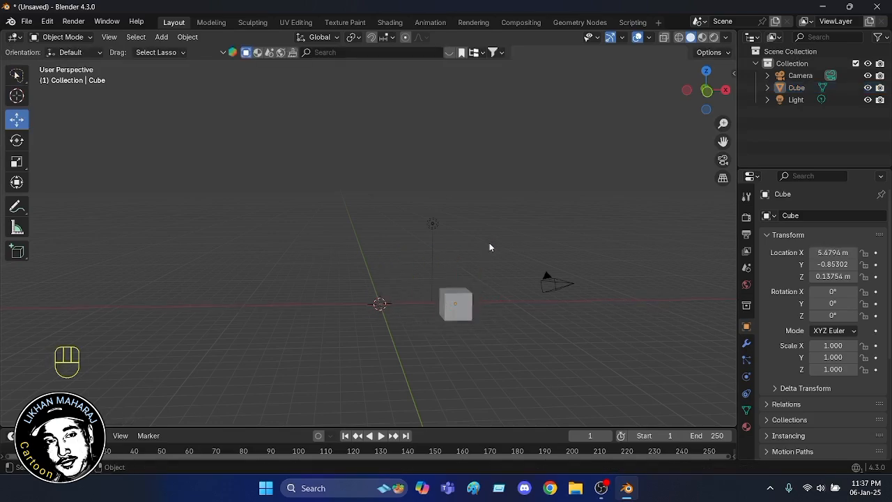
- Reselect the cube and move it along the global Y axis to about 3.22 m and along global Z to about -0.70 m
{"action": "left_click", "coordinate": [456, 313]}
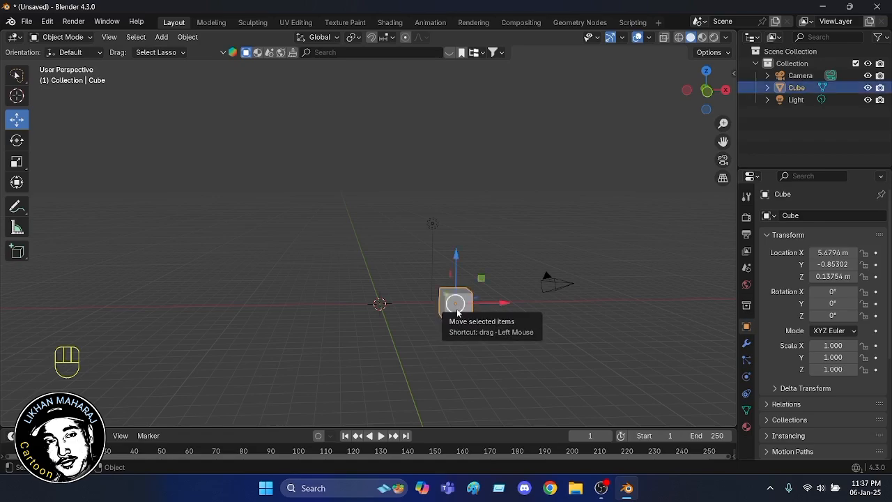
{"action": "key", "text": "g"}
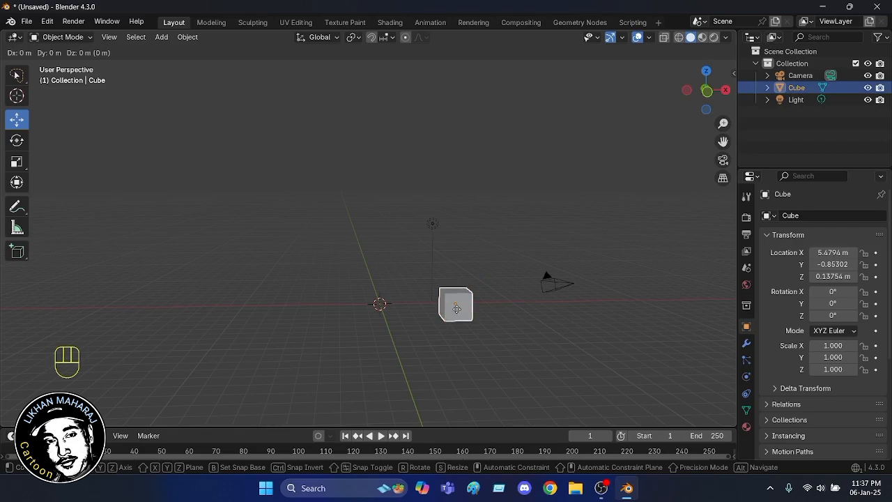
{"action": "key", "text": "y"}
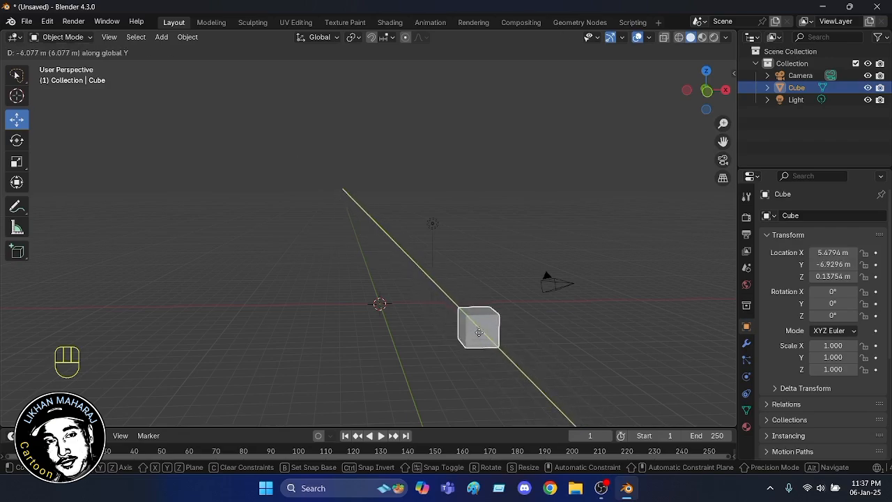
{"action": "left_click", "coordinate": [452, 288]}
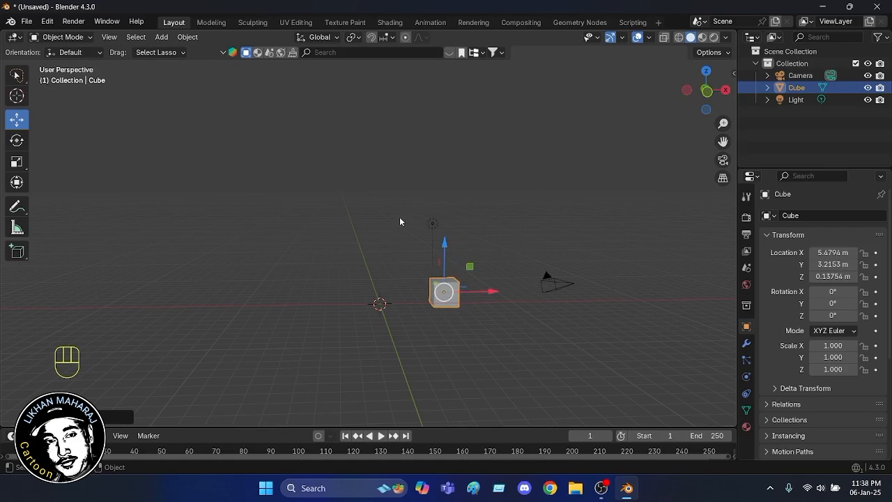
{"action": "key", "text": "g"}
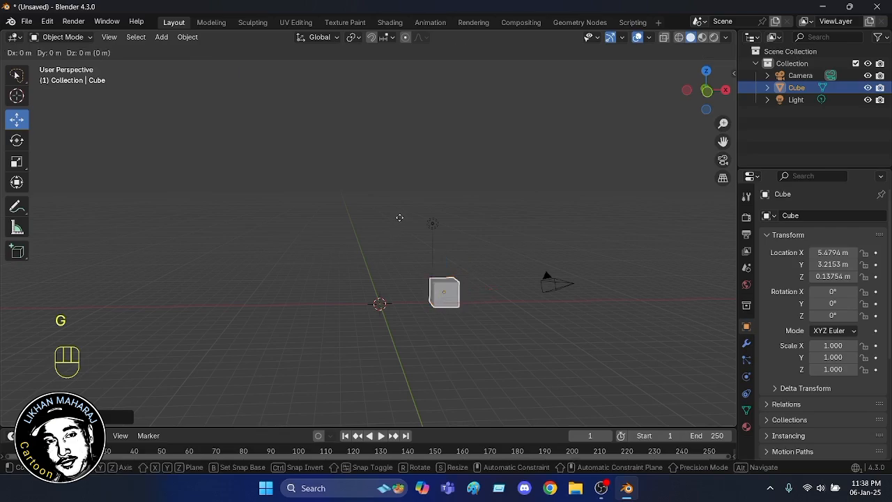
{"action": "key", "text": "z"}
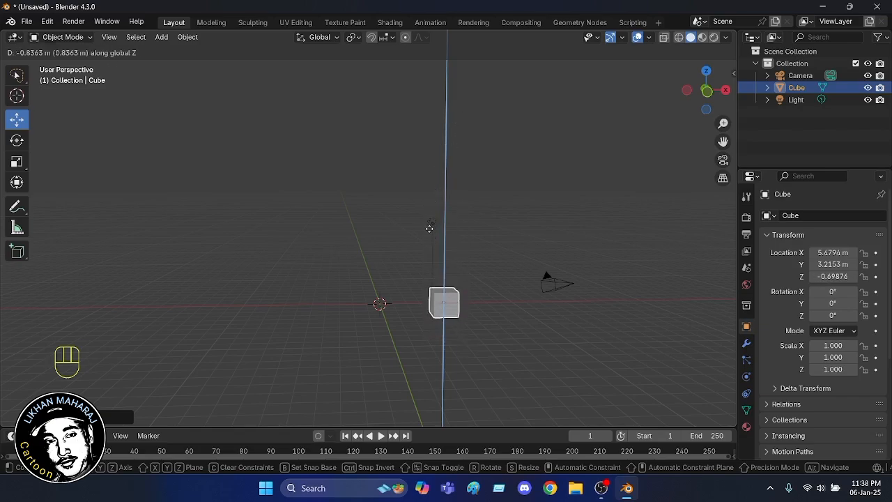
{"action": "left_click", "coordinate": [429, 233]}
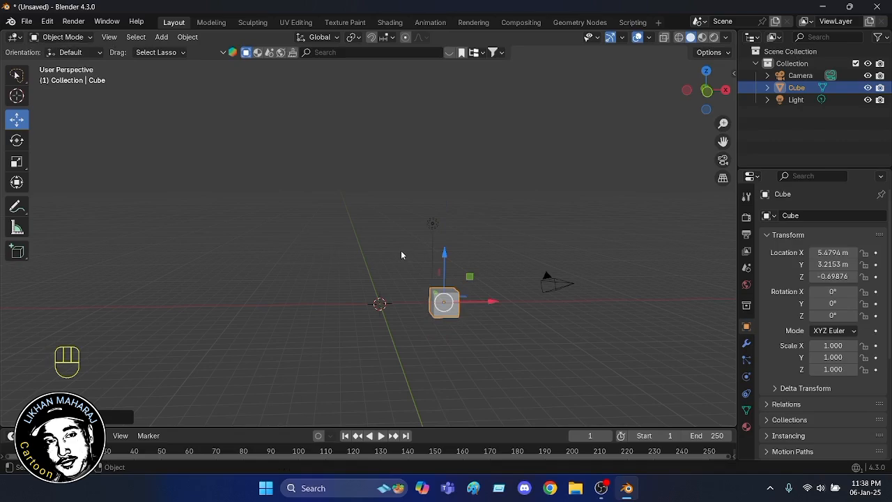
- Rotate the cube about 49° around the Z axis with the Rotate tool's gizmo
{"action": "middle_click_drag", "start_coordinate": [401, 255], "coordinate": [457, 279]}
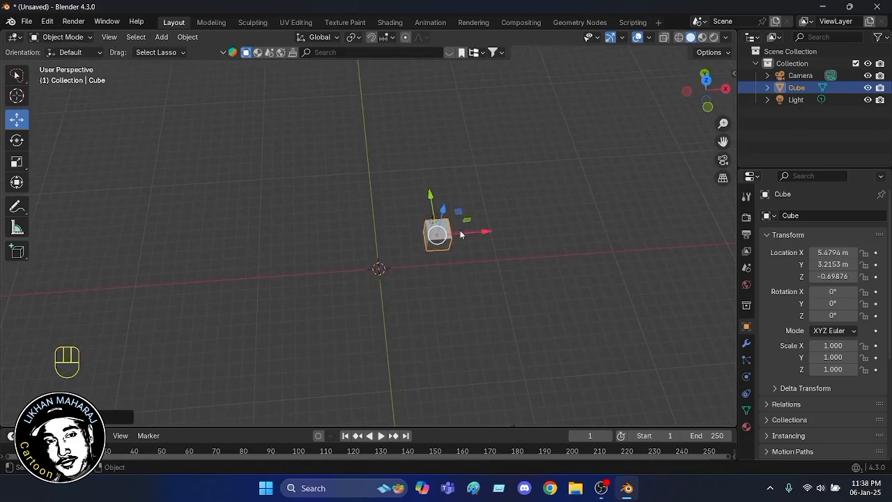
{"action": "left_click", "coordinate": [16, 143]}
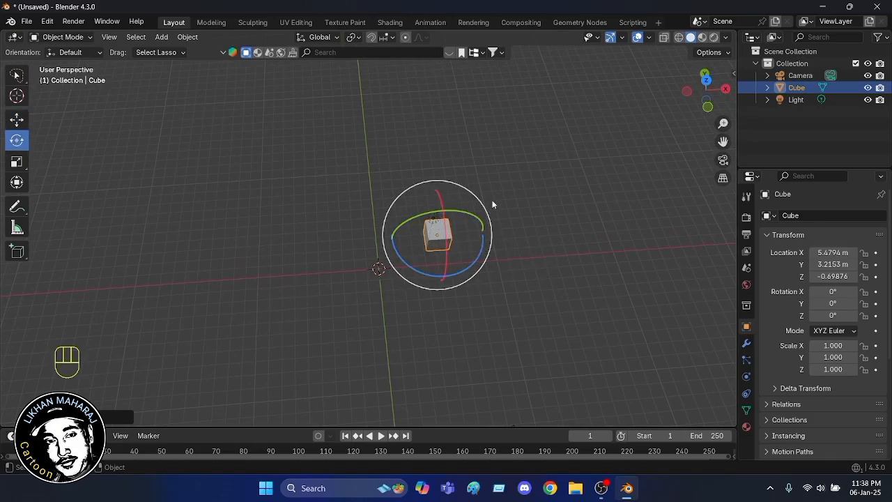
{"action": "middle_click_drag", "start_coordinate": [520, 217], "coordinate": [525, 180]}
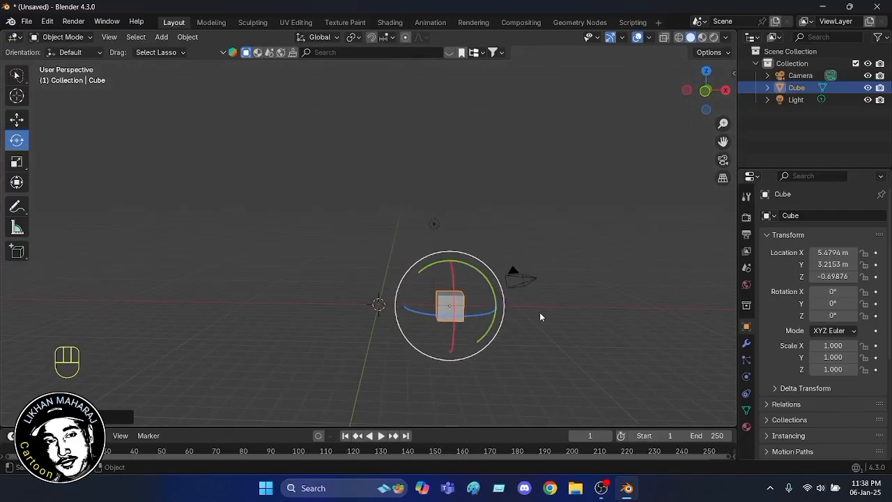
{"action": "middle_click_drag", "start_coordinate": [539, 317], "coordinate": [371, 360]}
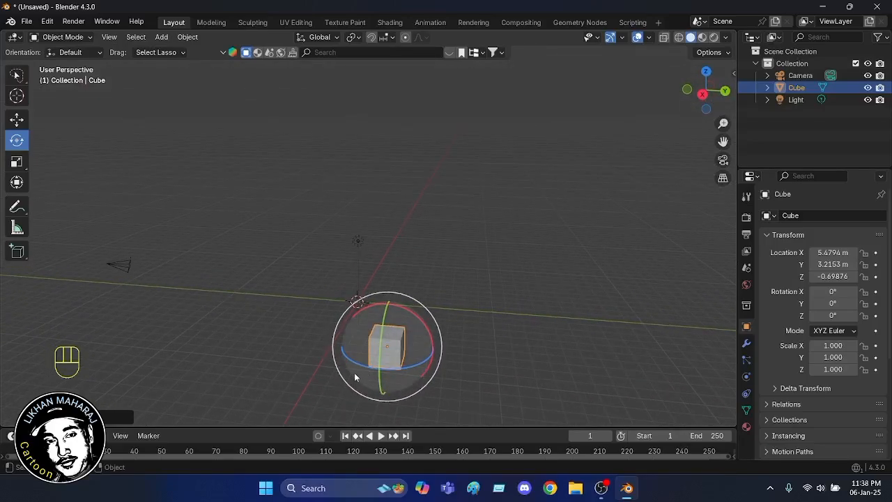
{"action": "left_click", "coordinate": [352, 364]}
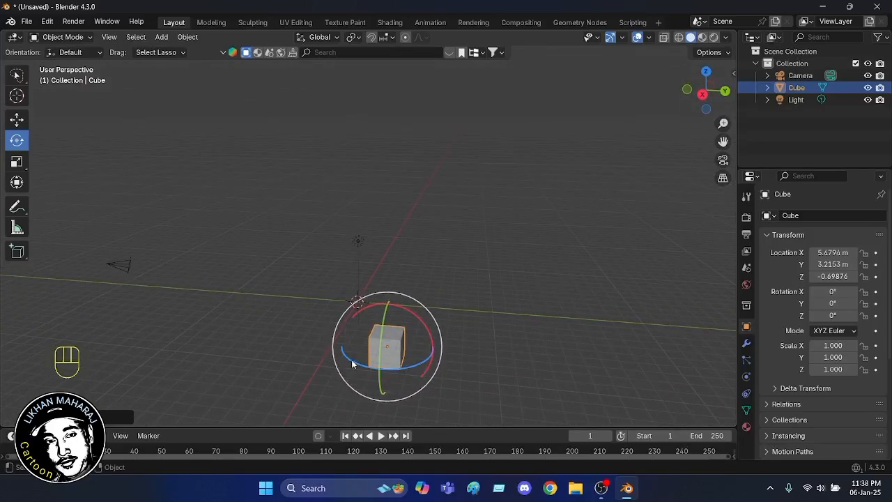
{"action": "mouse_move", "coordinate": [351, 359]}
{"action": "left_mouse_down"}
{"action": "mouse_move", "coordinate": [390, 364]}
{"action": "mouse_move", "coordinate": [356, 364]}
{"action": "left_mouse_up"}
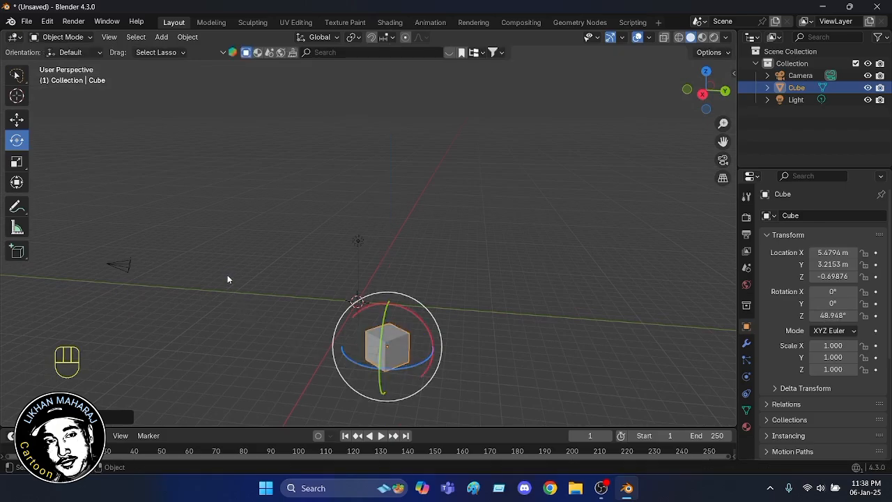
{"action": "middle_click_drag", "start_coordinate": [228, 278], "coordinate": [374, 263]}
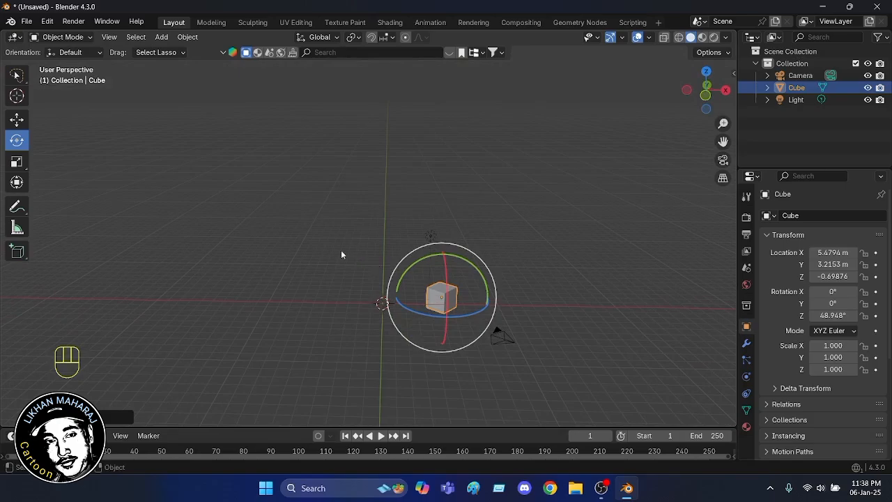
- Reselect the cube and move it along the global Z axis to about -1.67 m, trying the Y and X constraints on the way
{"action": "left_click", "coordinate": [351, 258]}
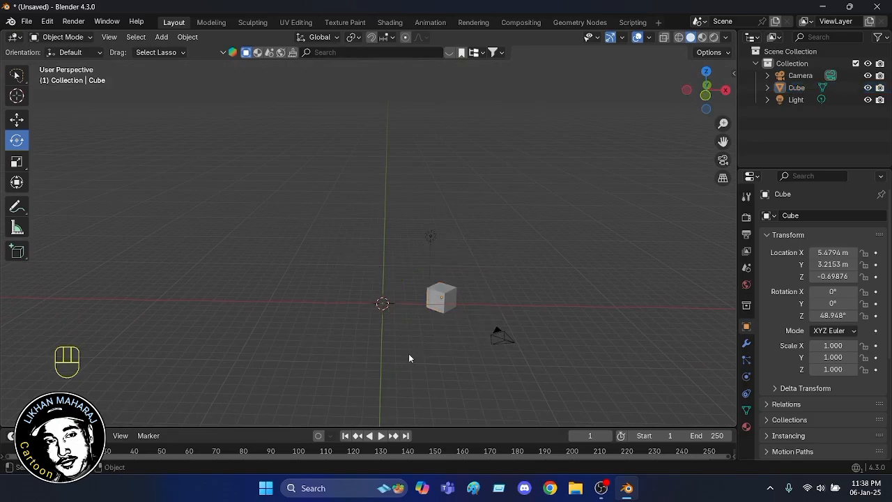
{"action": "left_click", "coordinate": [433, 312]}
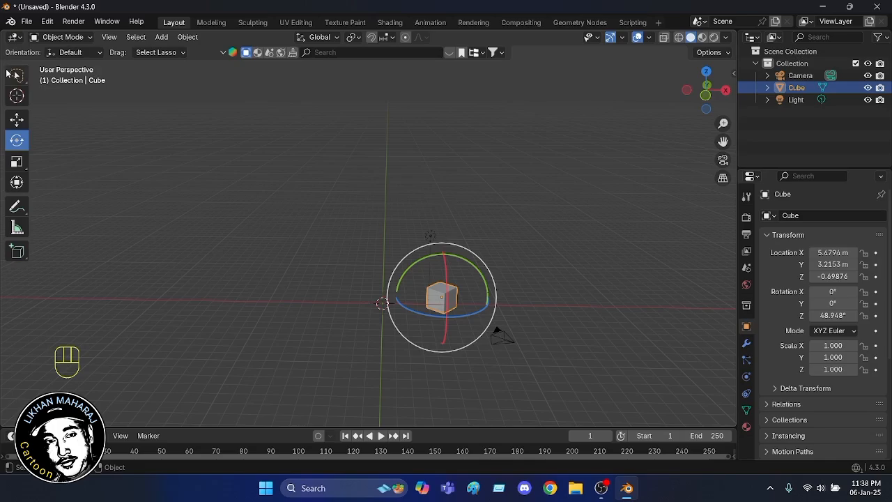
{"action": "left_click", "coordinate": [17, 75]}
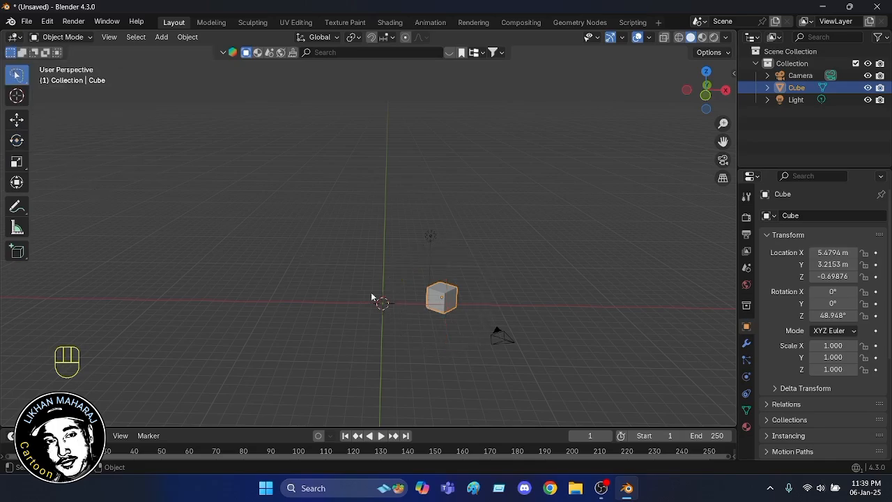
{"action": "key", "text": "g"}
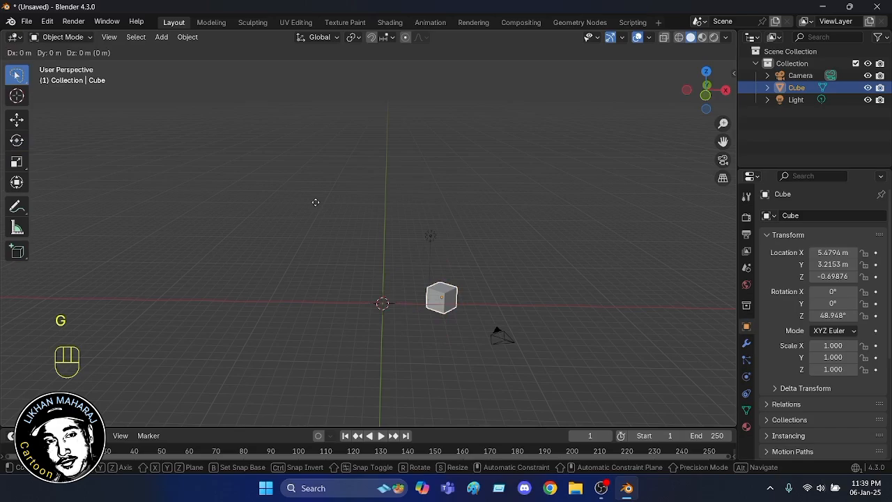
{"action": "key", "text": "y"}
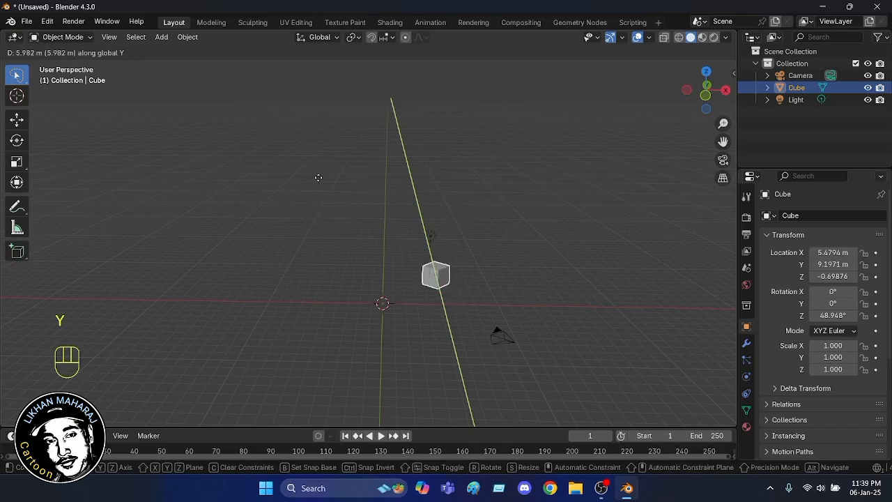
{"action": "key", "text": "z"}
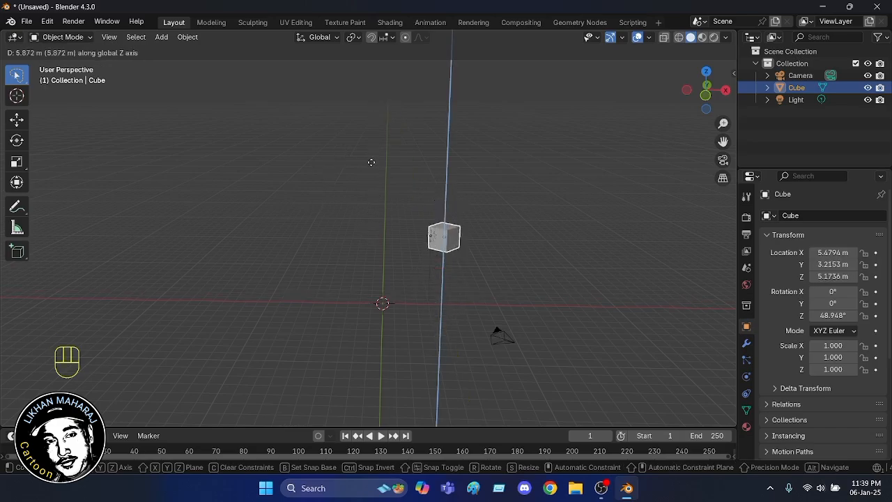
{"action": "middle_click_drag", "start_coordinate": [404, 199], "coordinate": [324, 201]}
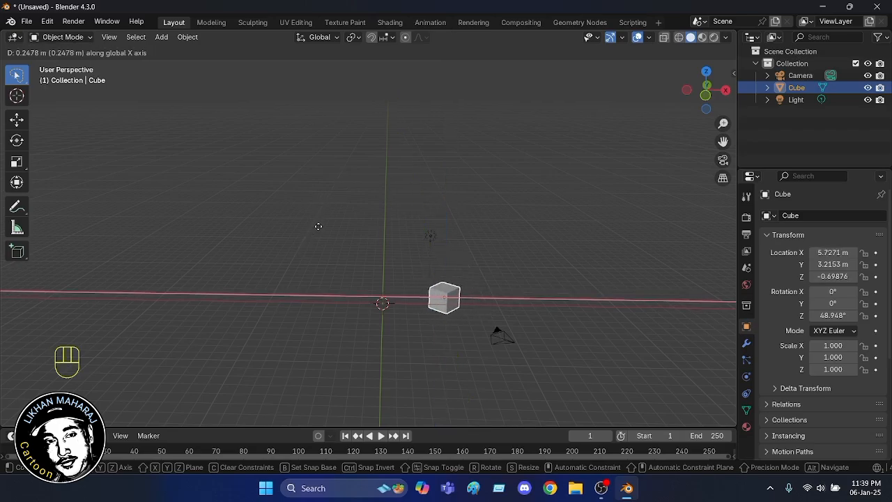
{"action": "mouse_move", "coordinate": [320, 221]}
{"action": "middle_mouse_down"}
{"action": "mouse_move", "coordinate": [331, 60]}
{"action": "mouse_move", "coordinate": [319, 251]}
{"action": "mouse_move", "coordinate": [307, 113]}
{"action": "mouse_move", "coordinate": [288, 146]}
{"action": "mouse_move", "coordinate": [274, 69]}
{"action": "mouse_move", "coordinate": [269, 420]}
{"action": "mouse_move", "coordinate": [322, 207]}
{"action": "mouse_move", "coordinate": [586, 226]}
{"action": "mouse_move", "coordinate": [316, 248]}
{"action": "mouse_move", "coordinate": [330, 71]}
{"action": "mouse_move", "coordinate": [342, 381]}
{"action": "mouse_move", "coordinate": [316, 189]}
{"action": "mouse_move", "coordinate": [315, 211]}
{"action": "middle_mouse_up"}
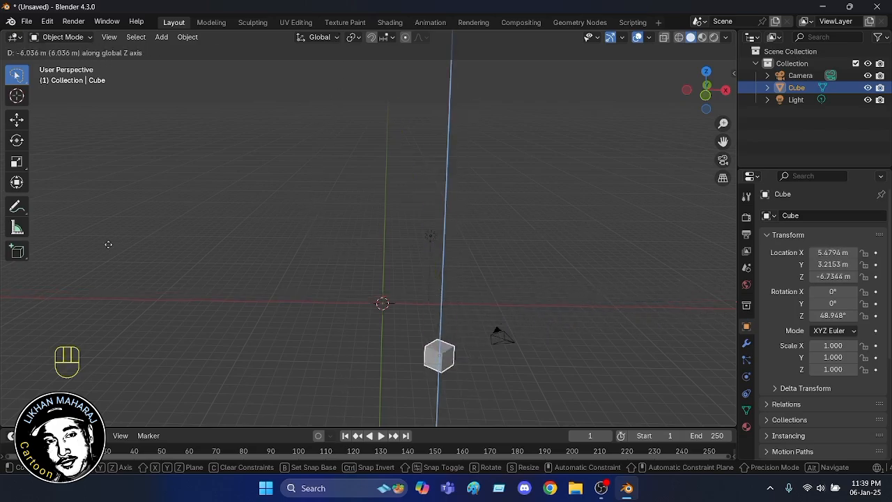
{"action": "left_click", "coordinate": [236, 210]}
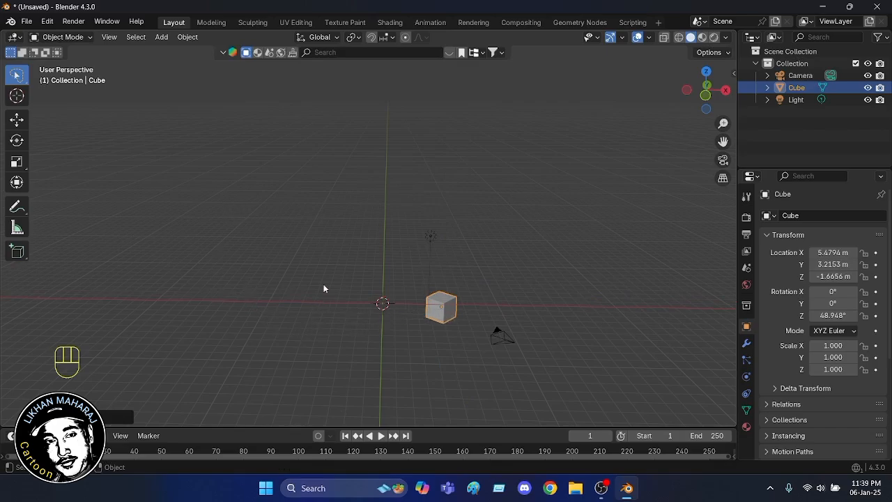
- Delete the cube and add a new cube mesh at the world origin
{"action": "key", "text": "x"}
{"action": "left_click", "coordinate": [426, 309]}
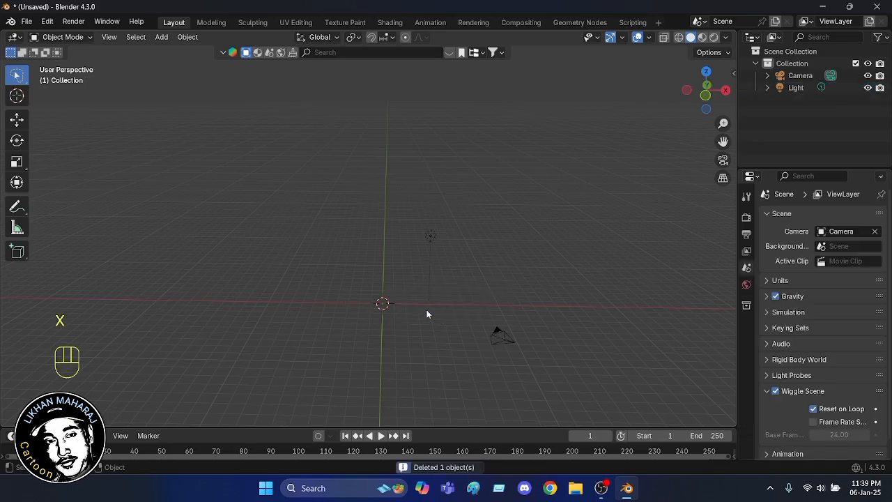
{"action": "left_click", "coordinate": [161, 36]}
{"action": "mouse_move", "coordinate": [169, 49]}
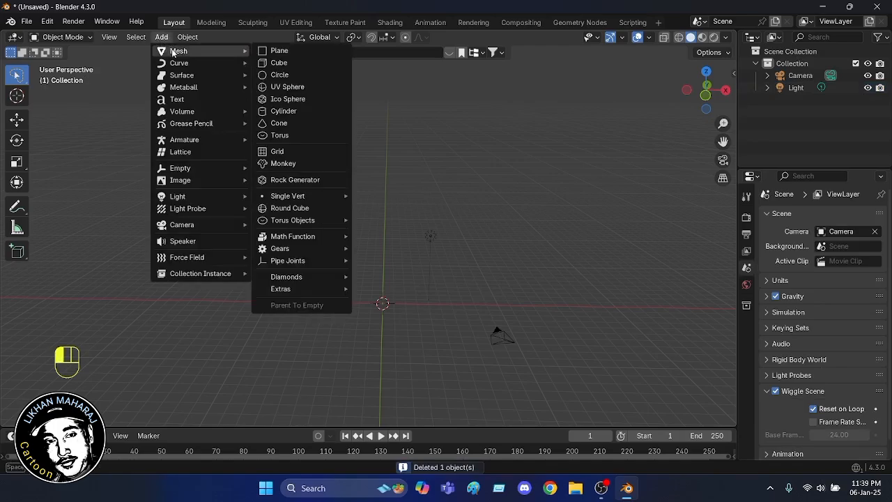
{"action": "left_click", "coordinate": [293, 62]}
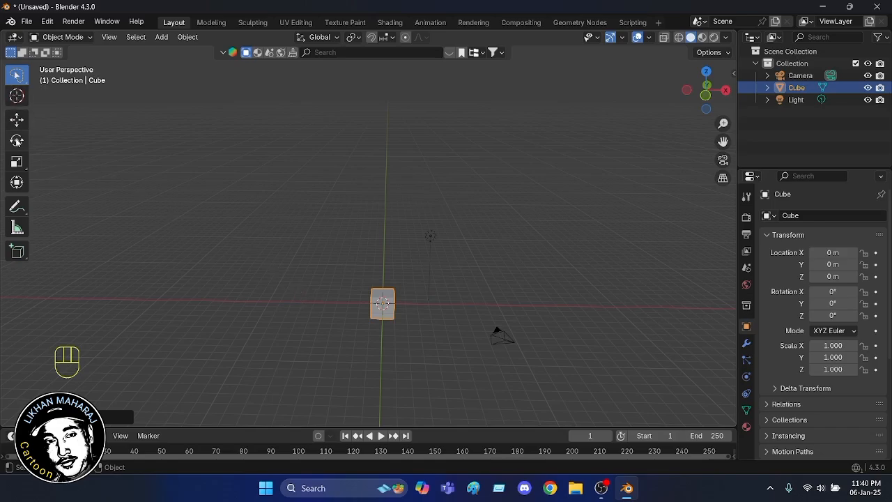
- Rotate the new cube with the Rotate tool's gizmo to about 0.1° X, -3.7° Y and 1° Z
{"action": "left_click", "coordinate": [18, 141]}
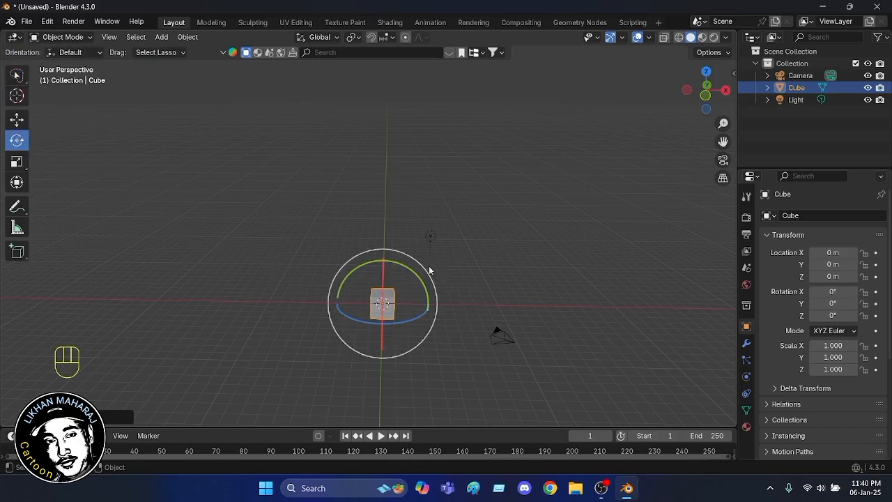
{"action": "left_click_drag", "start_coordinate": [426, 271], "coordinate": [421, 229]}
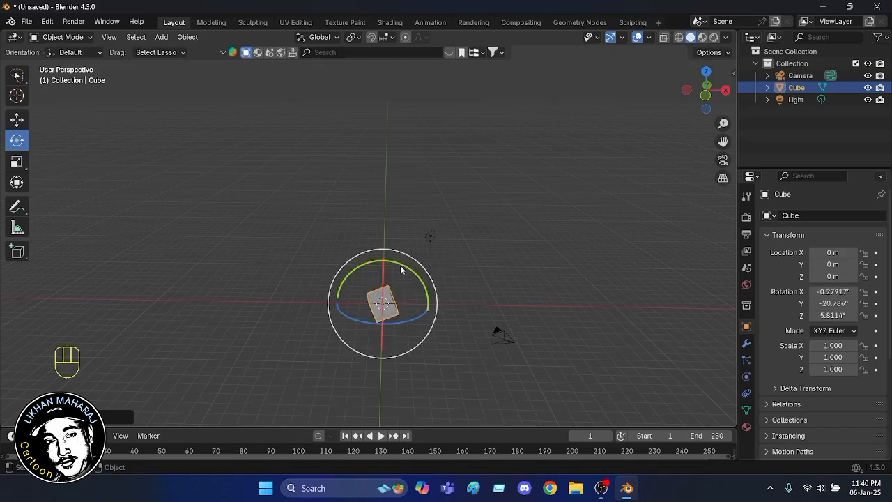
{"action": "left_click_drag", "start_coordinate": [405, 265], "coordinate": [513, 198]}
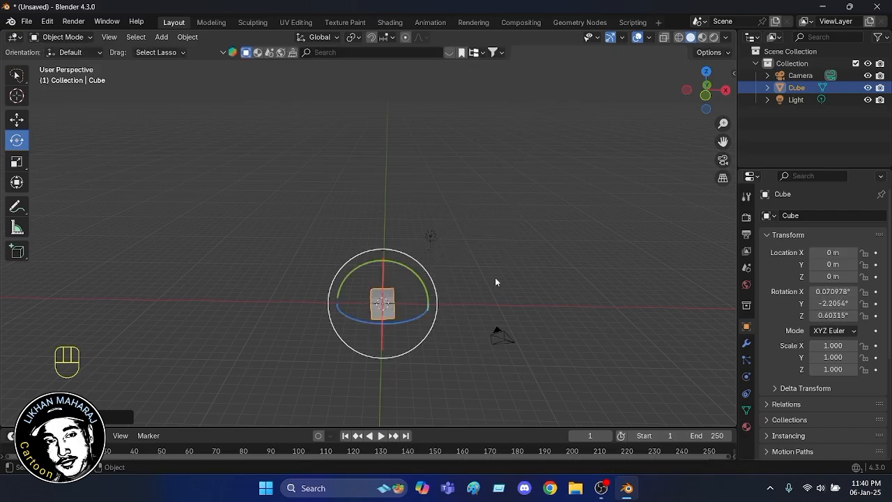
{"action": "mouse_move", "coordinate": [423, 342]}
{"action": "left_mouse_down"}
{"action": "mouse_move", "coordinate": [414, 360]}
{"action": "mouse_move", "coordinate": [426, 352]}
{"action": "left_mouse_up"}
- Rotate the cube from a side view to about 25.3° X, -11.4° Y and -0.1° Z
{"action": "middle_click_drag", "start_coordinate": [496, 289], "coordinate": [388, 280]}
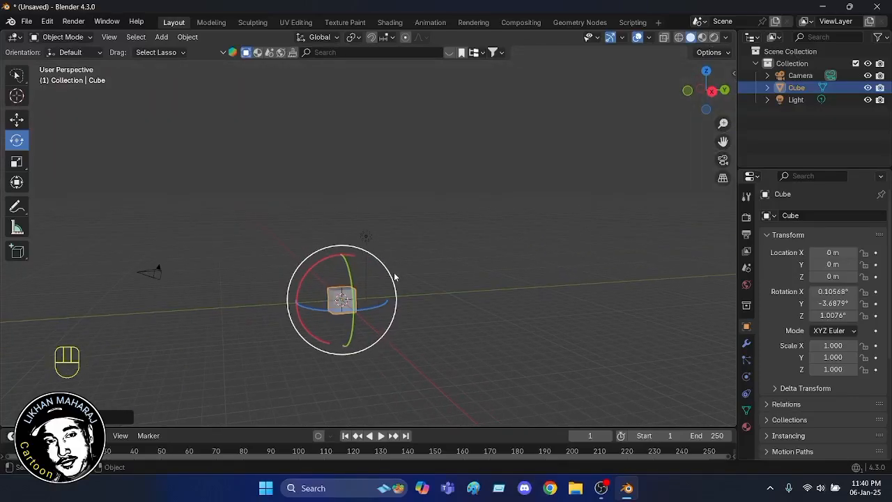
{"action": "left_click_drag", "start_coordinate": [389, 276], "coordinate": [406, 233]}
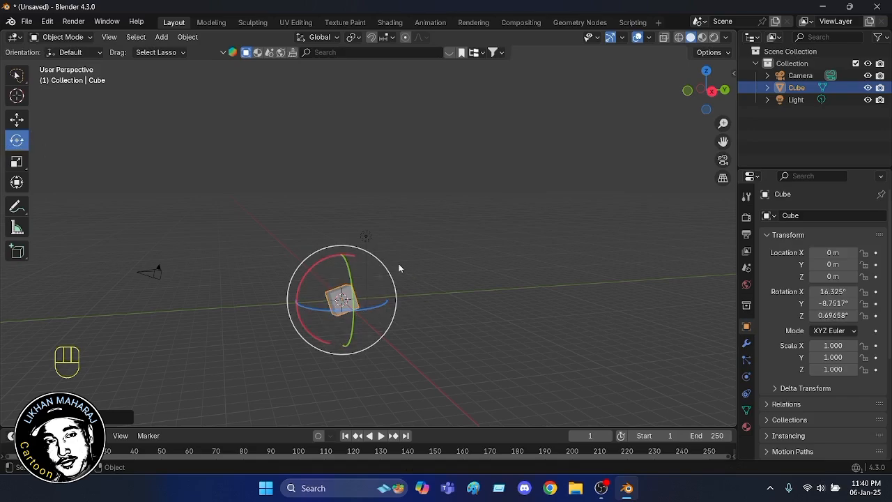
{"action": "left_click_drag", "start_coordinate": [395, 264], "coordinate": [377, 258]}
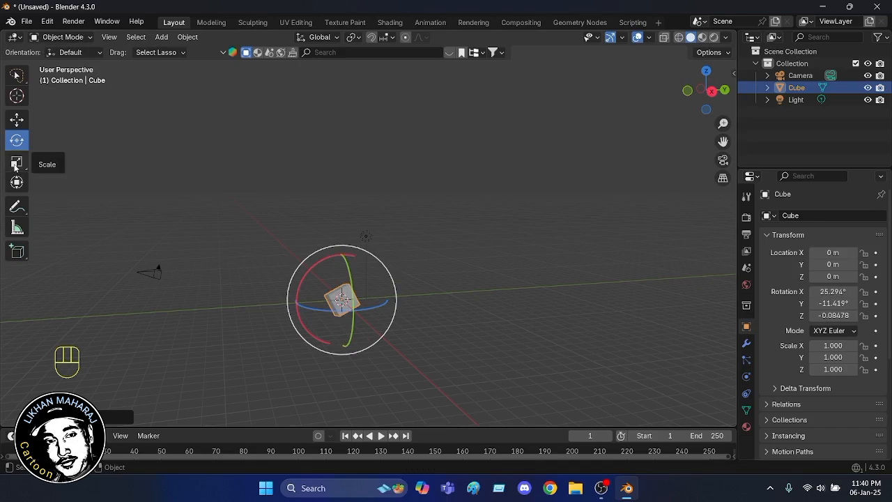
- Scale the cube uniformly to about 2.488 with the Scale tool's gizmo, and deselect it
{"action": "left_click", "coordinate": [18, 162]}
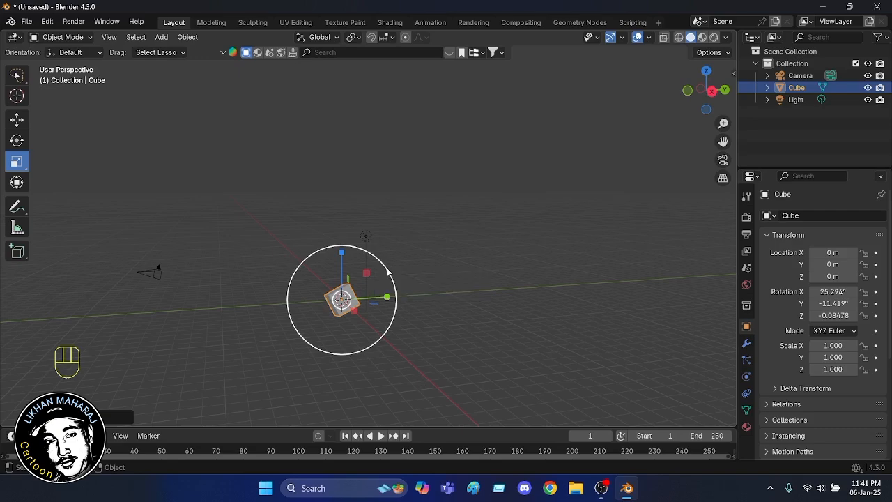
{"action": "left_click_drag", "start_coordinate": [388, 272], "coordinate": [477, 249]}
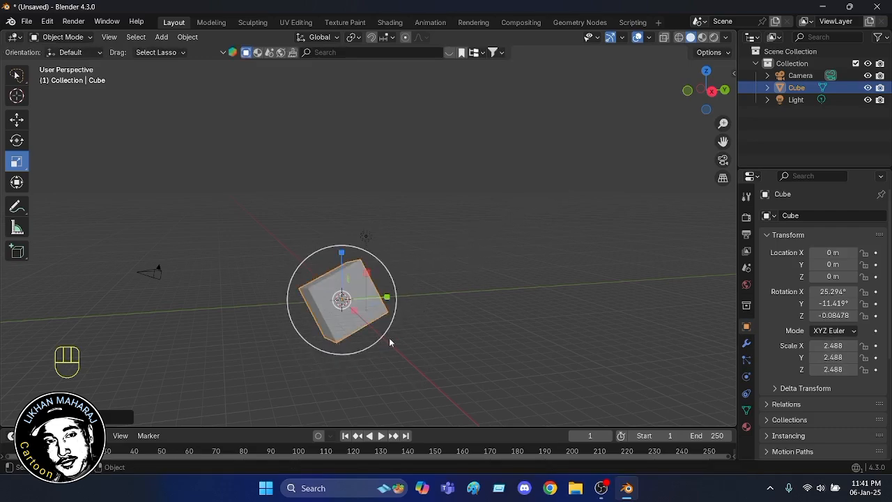
{"action": "left_click", "coordinate": [418, 377]}
- Reselect the cube and scale it along individual axes to about 2.612 X, 3.004 Y and 4.345 Z
{"action": "middle_click_drag", "start_coordinate": [424, 378], "coordinate": [375, 374]}
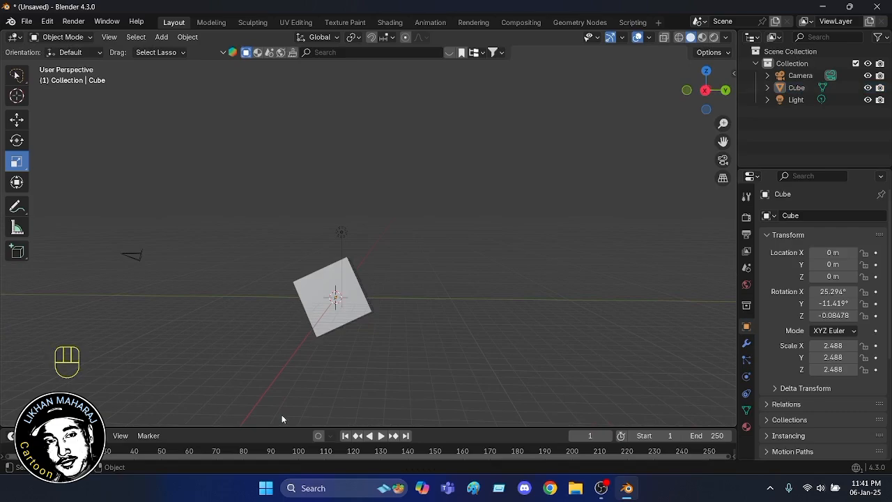
{"action": "middle_click_drag", "start_coordinate": [427, 343], "coordinate": [555, 355]}
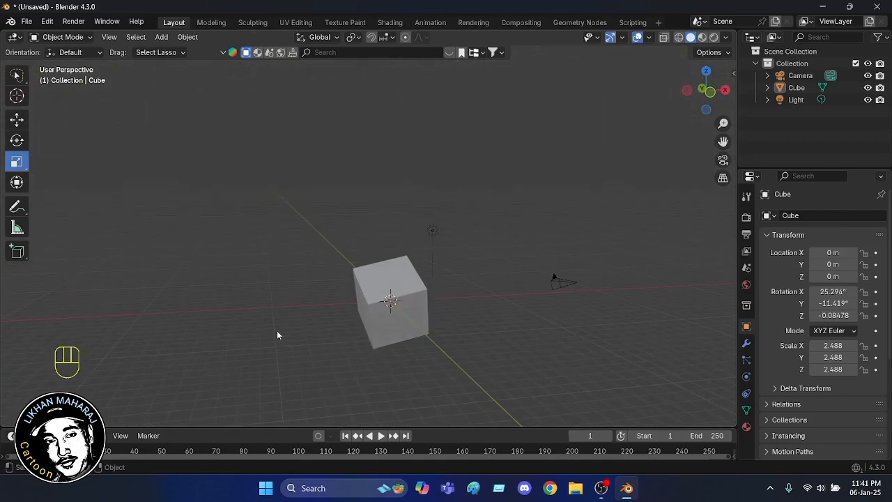
{"action": "middle_click_drag", "start_coordinate": [276, 335], "coordinate": [336, 335]}
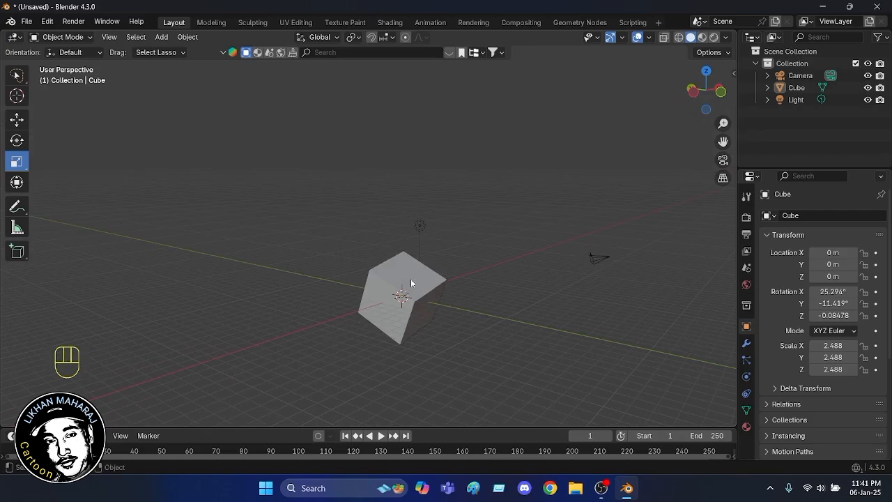
{"action": "left_click", "coordinate": [410, 283]}
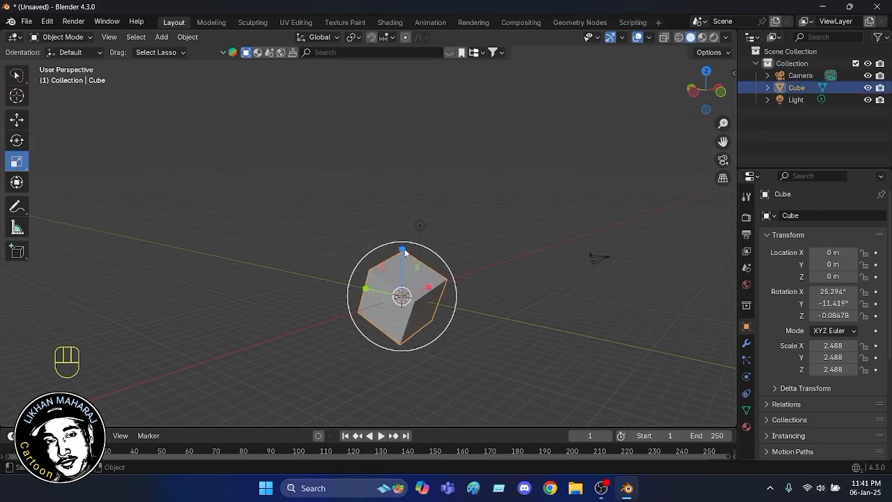
{"action": "left_click_drag", "start_coordinate": [401, 254], "coordinate": [317, 242]}
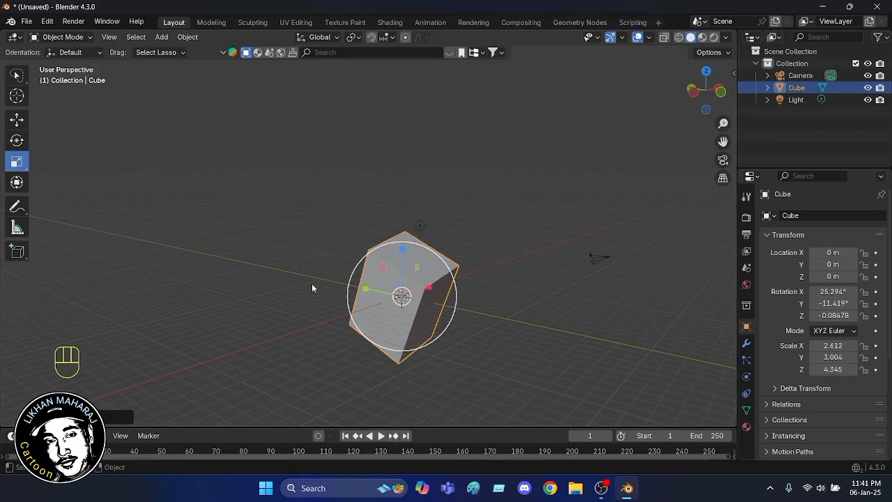
- Undo the cube's axis scaling, its uniform scaling and the rotations made from the side view
{"action": "key", "text": "ctrl+z"}
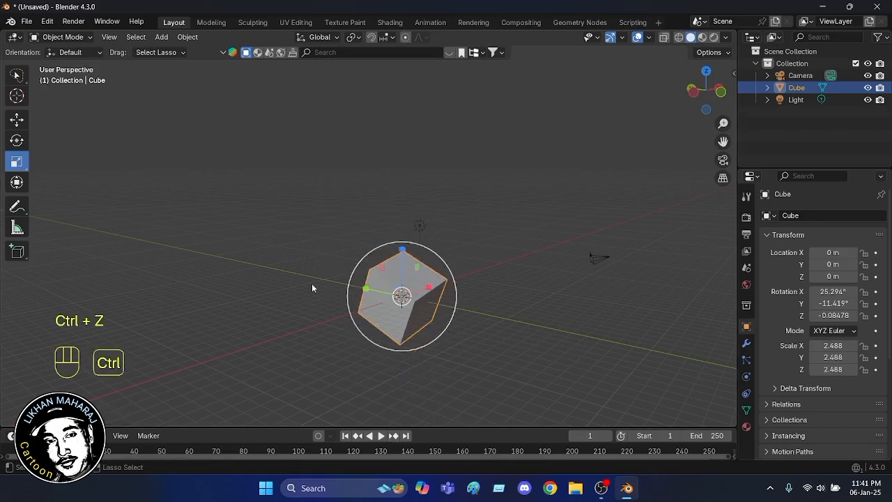
{"action": "key", "text": "ctrl+z"}
{"action": "key", "text": "ctrl+z"}
{"action": "key", "text": "ctrl+z"}
{"action": "key", "text": "ctrl+z"}
{"action": "key", "text": "ctrl+z"}
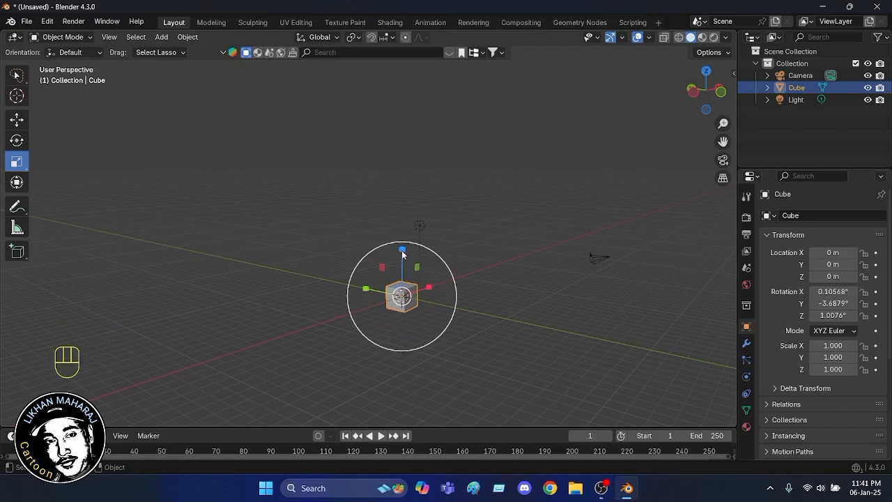
- Stretch the cube into a bar with the Scale tool's axis handles, to about 7.948 X, 2.103 Y and 1.072 Z
{"action": "left_click_drag", "start_coordinate": [402, 250], "coordinate": [357, 294]}
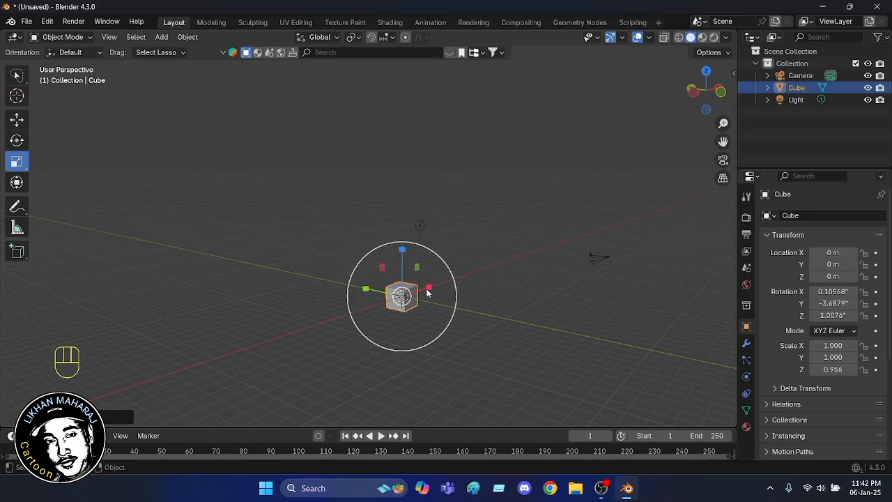
{"action": "left_click_drag", "start_coordinate": [430, 289], "coordinate": [604, 151]}
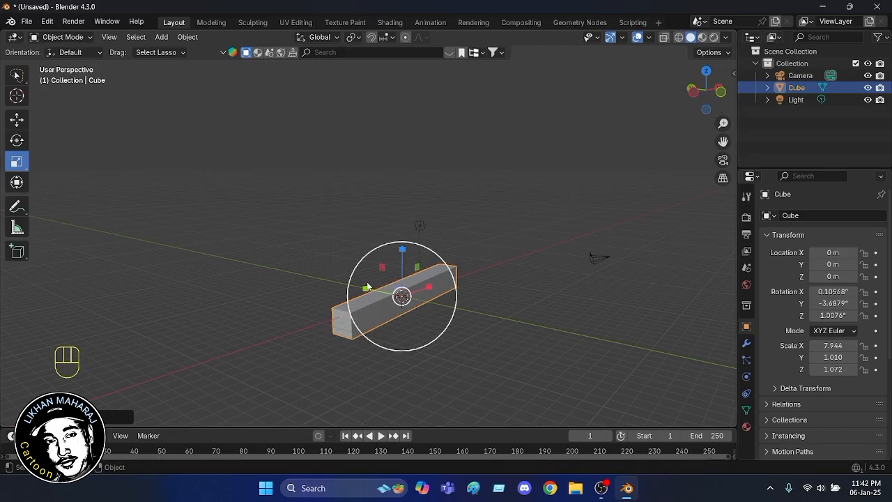
{"action": "left_click_drag", "start_coordinate": [367, 286], "coordinate": [352, 355]}
- Rotate the stretched cube around the Y axis to about -0.9° with the Rotate gizmo, and return to the selection tool
{"action": "middle_click_drag", "start_coordinate": [545, 344], "coordinate": [456, 281]}
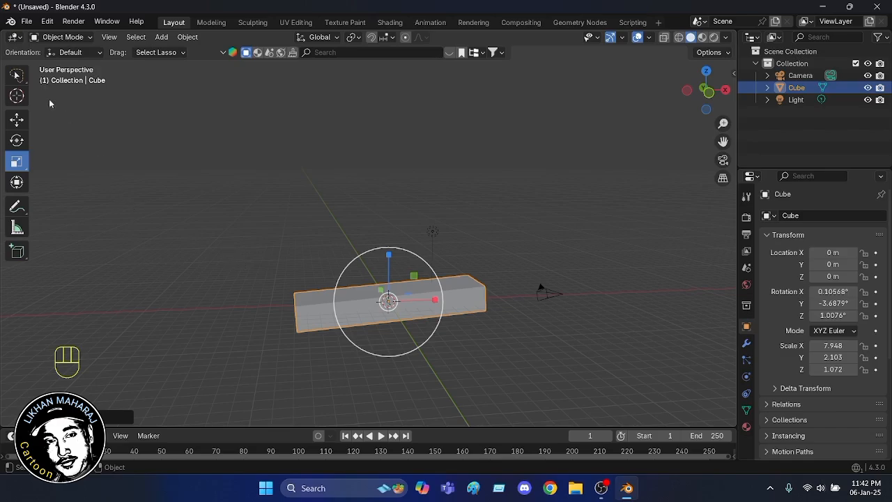
{"action": "left_click", "coordinate": [16, 140]}
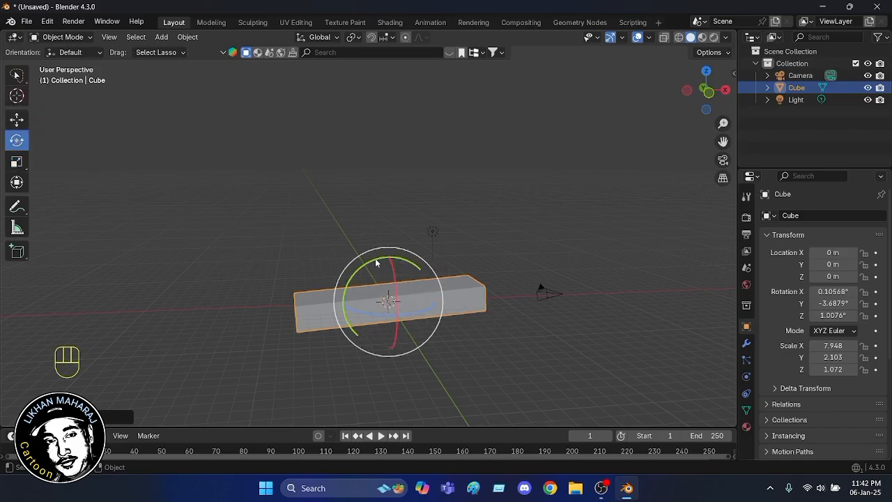
{"action": "left_click_drag", "start_coordinate": [376, 261], "coordinate": [383, 255]}
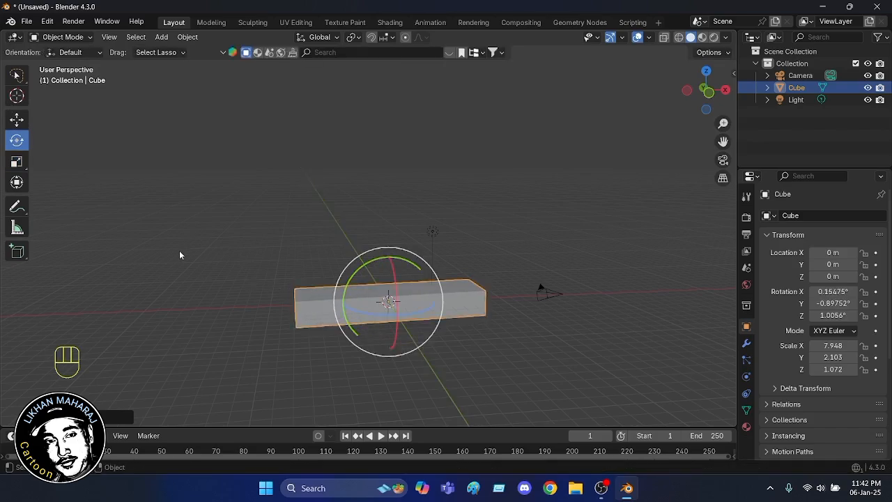
{"action": "left_click", "coordinate": [17, 75]}
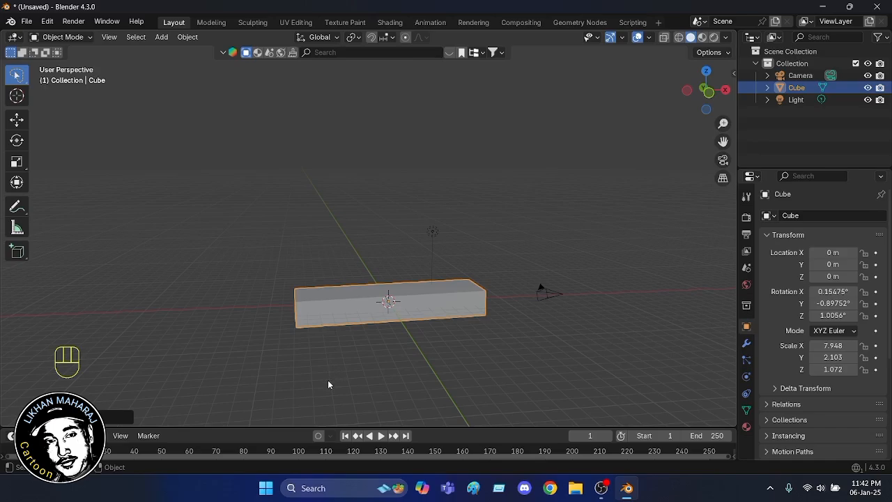
- Delete the stretched cube and add a cylinder mesh in its place
{"action": "key", "text": "d"}
{"action": "key", "text": "x"}
{"action": "left_click", "coordinate": [317, 328]}
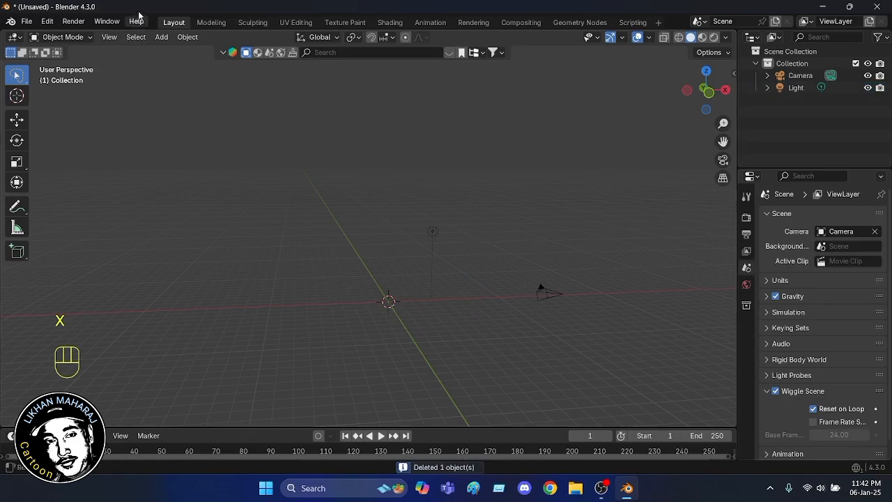
{"action": "left_click", "coordinate": [162, 37]}
{"action": "mouse_move", "coordinate": [178, 53]}
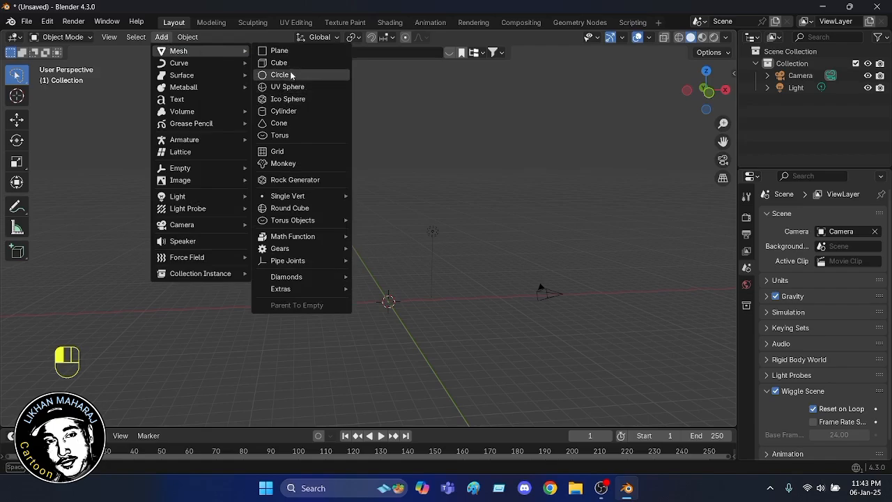
{"action": "left_click", "coordinate": [283, 112]}
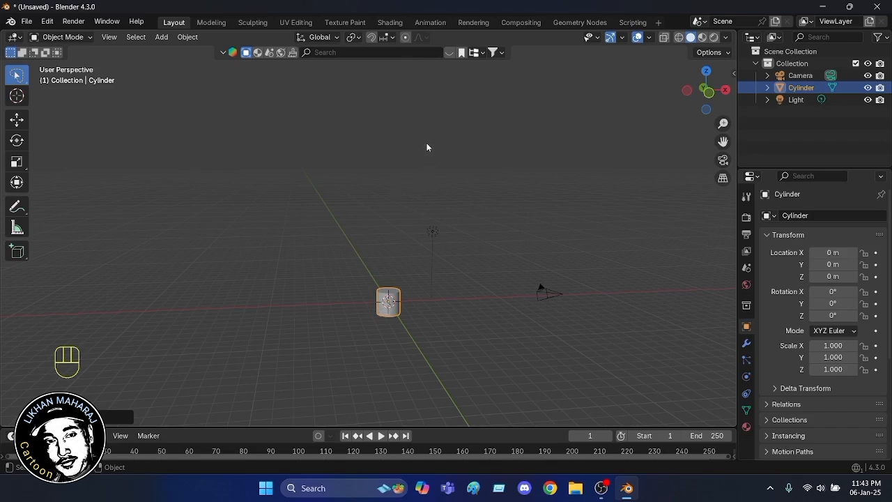
- Scale the cylinder along the global Z axis to about 1.999
{"action": "key", "text": "s"}
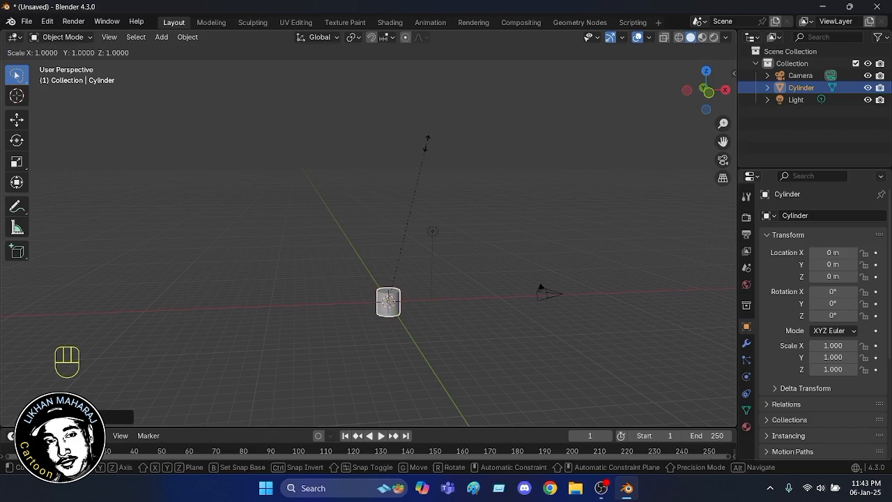
{"action": "key", "text": "s"}
{"action": "key", "text": "s"}
{"action": "key", "text": "z"}
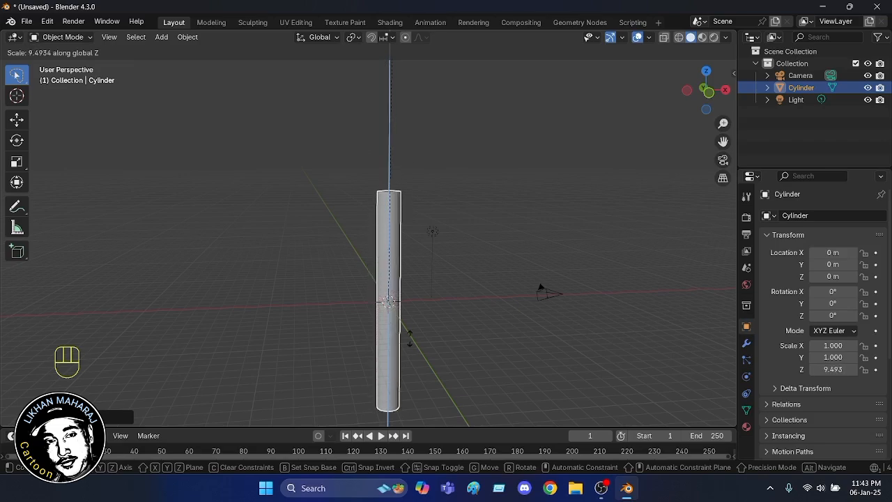
{"action": "left_click", "coordinate": [349, 380]}
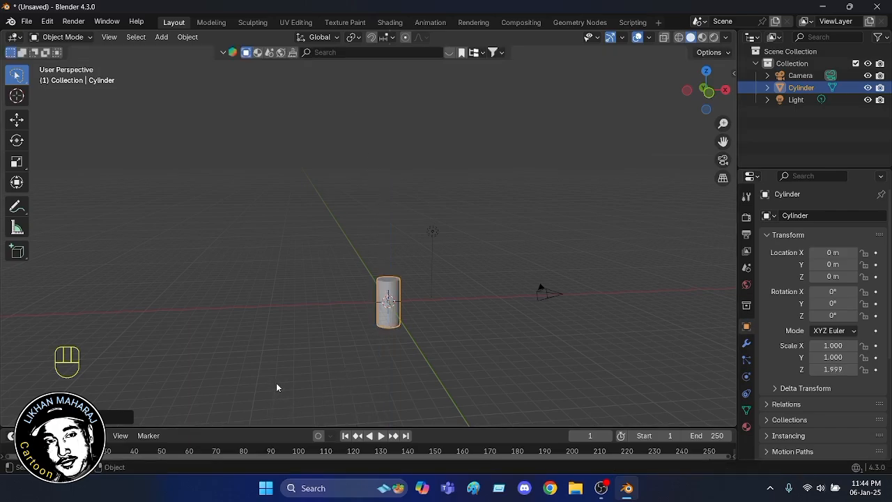
- Scale the cylinder along individual axes to about 0.691 on X and 14.739 on Y
{"action": "key", "text": "s"}
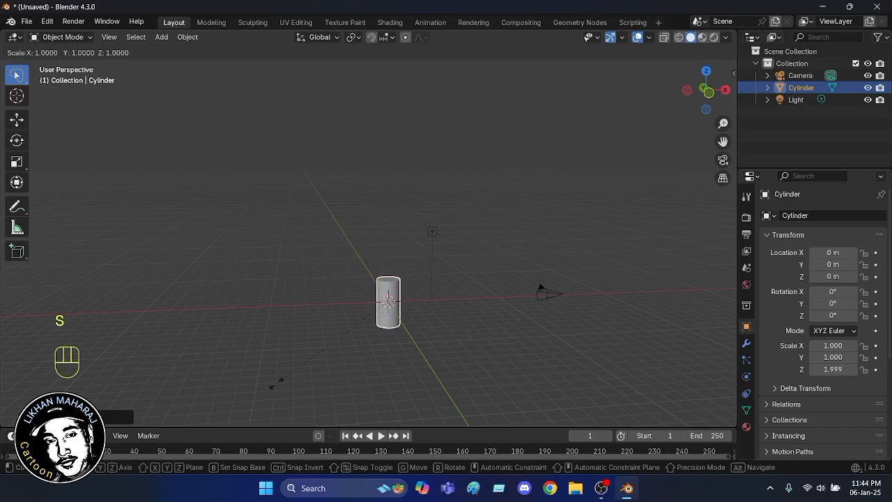
{"action": "key", "text": "x"}
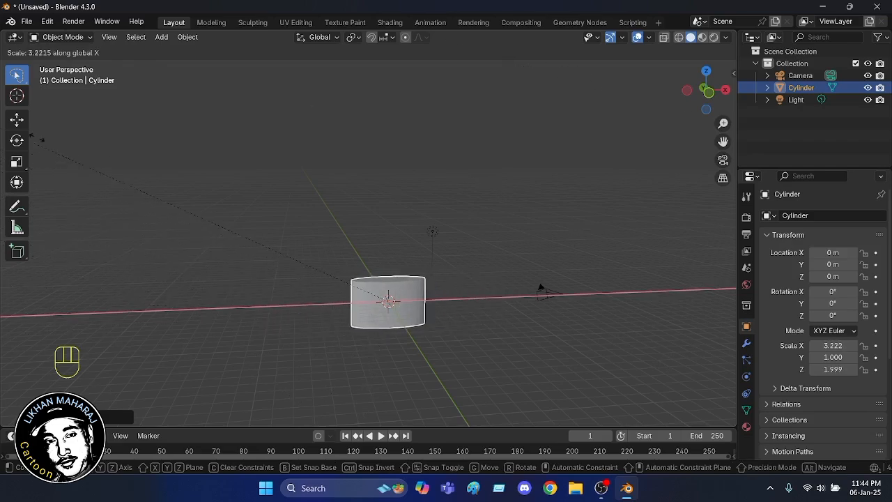
{"action": "left_click", "coordinate": [309, 251]}
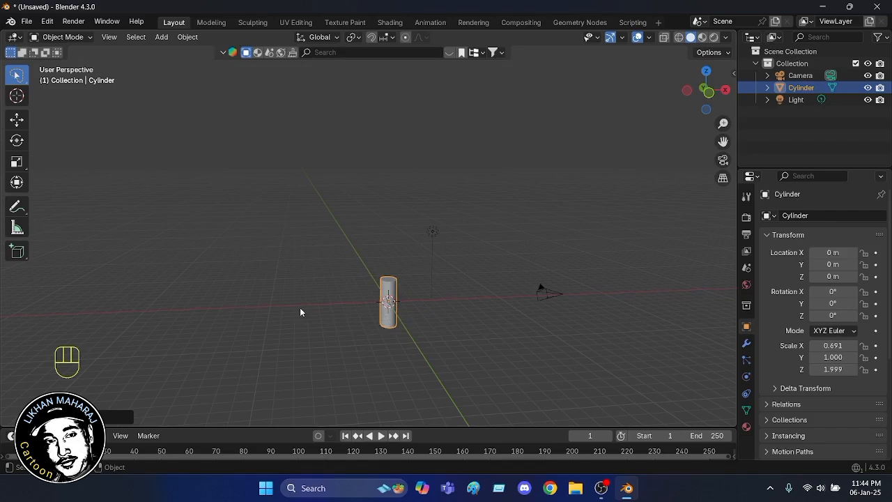
{"action": "key", "text": "s"}
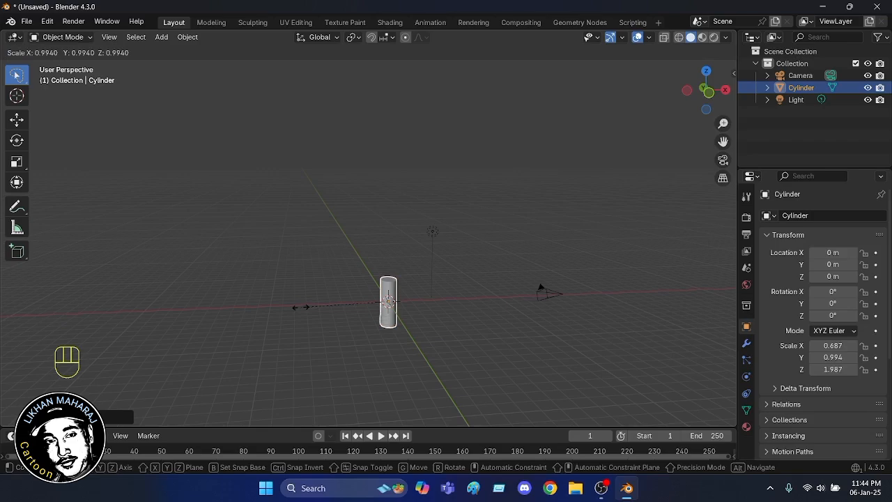
{"action": "key", "text": "y"}
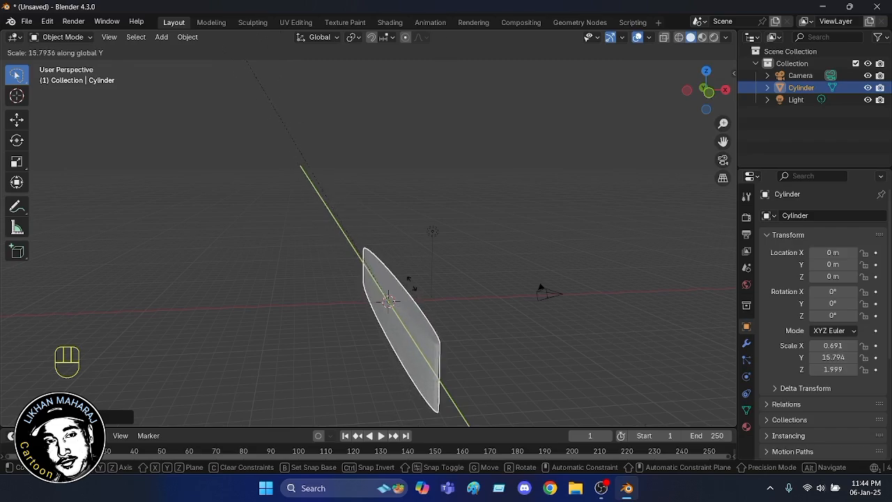
{"action": "left_click", "coordinate": [423, 383]}
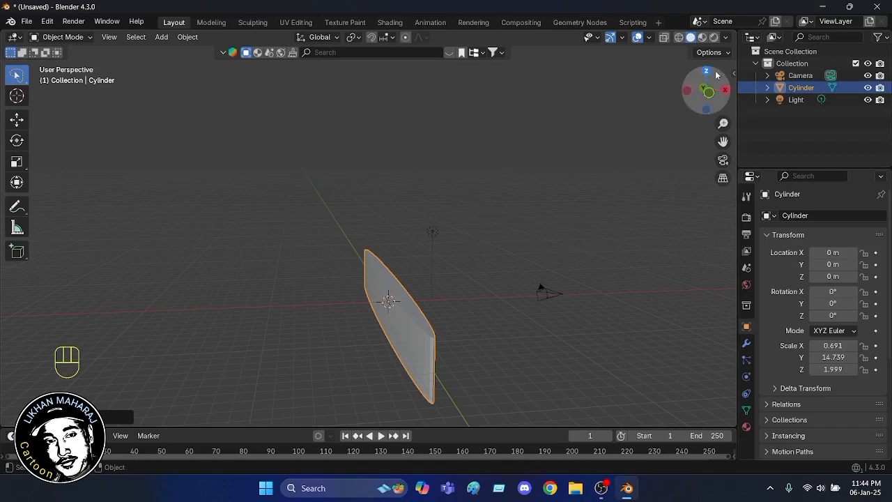
- Check the cylinder from the front and right, and widen it along X to about 14.570 with the Scale tool in top view
{"action": "left_click", "coordinate": [708, 92]}
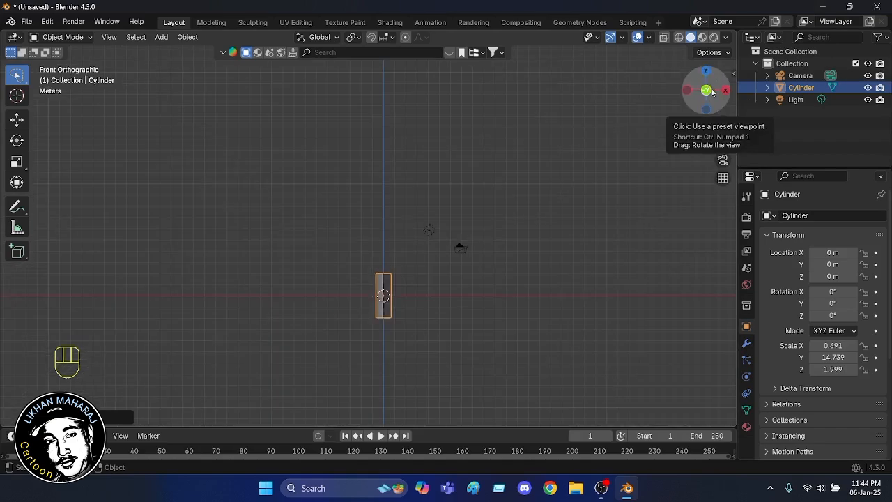
{"action": "left_click", "coordinate": [726, 91]}
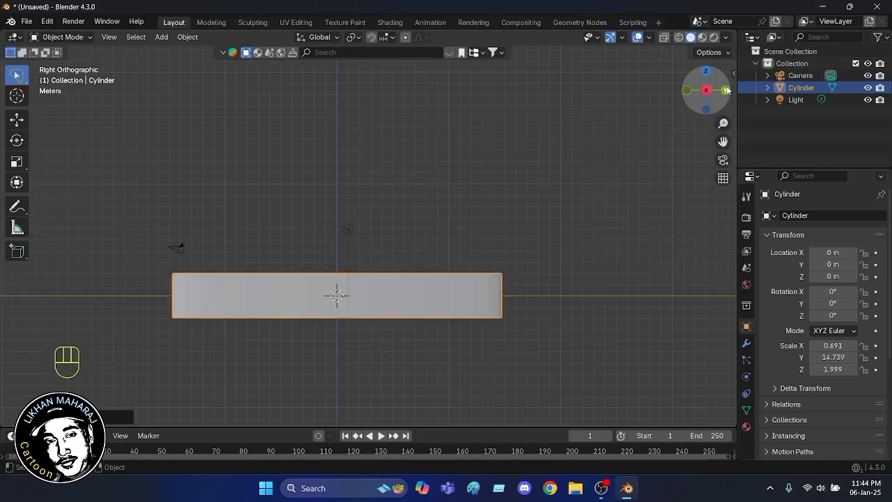
{"action": "left_click", "coordinate": [708, 73]}
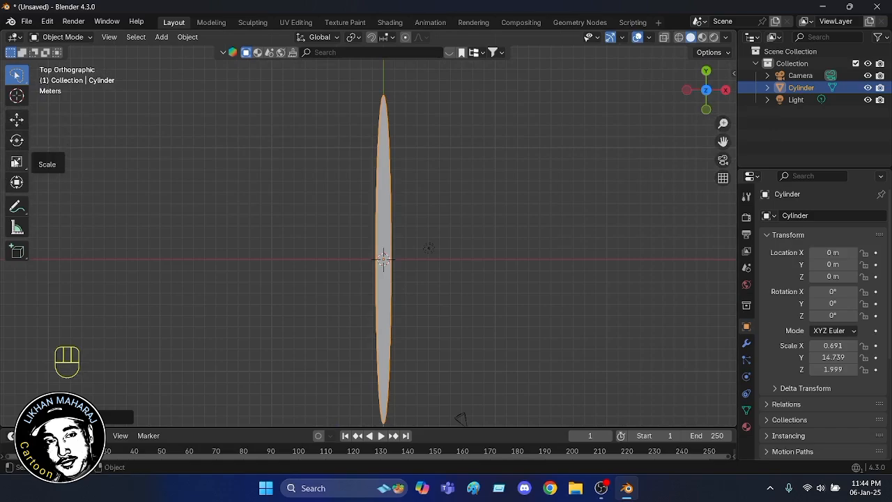
{"action": "left_click", "coordinate": [16, 162]}
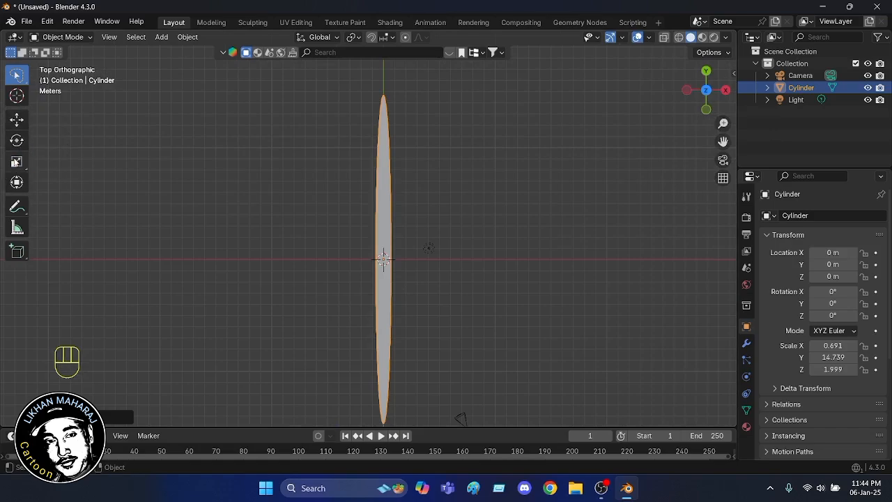
{"action": "left_click", "coordinate": [17, 162]}
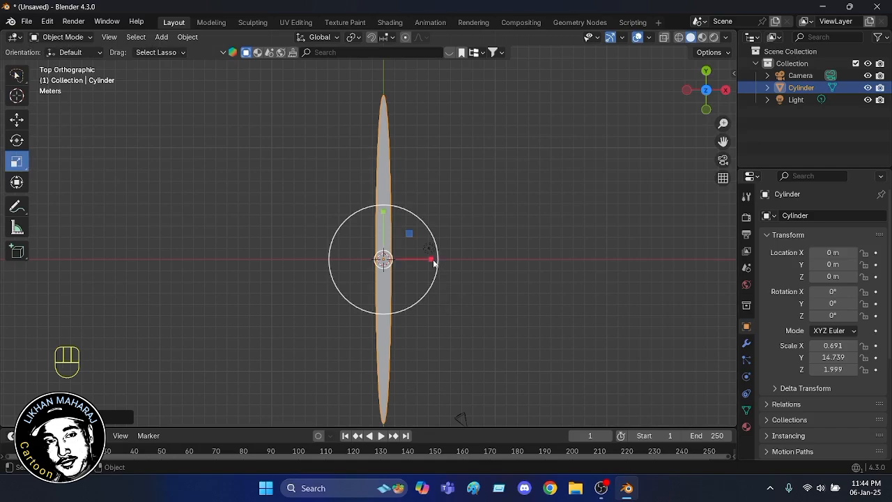
{"action": "left_click_drag", "start_coordinate": [432, 259], "coordinate": [687, 403]}
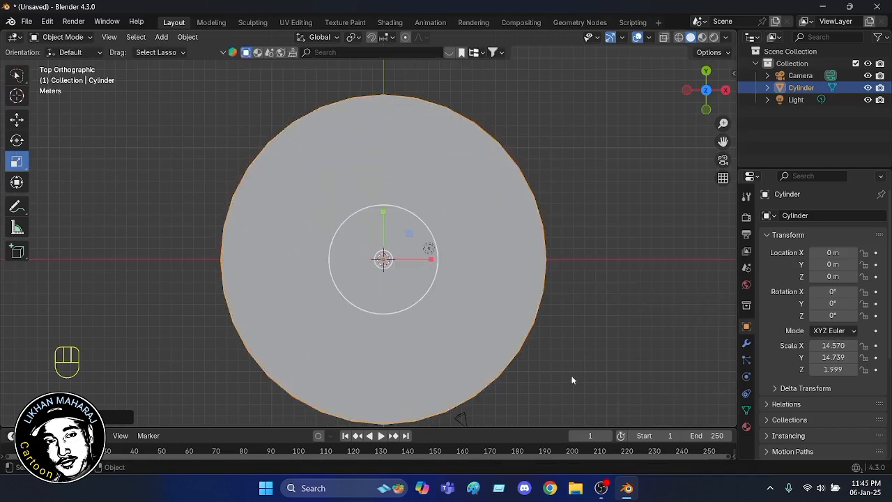
- Increase the cylinder's height along Z to a scale of about 5.973 with the Scale tool's axis handle
{"action": "middle_click_drag", "start_coordinate": [584, 356], "coordinate": [591, 225]}
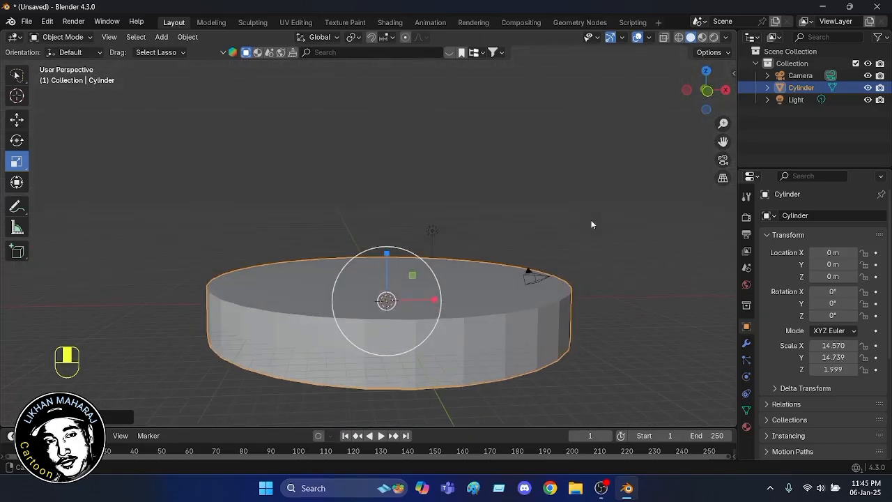
{"action": "left_click_drag", "start_coordinate": [387, 254], "coordinate": [418, 137]}
{"action": "scroll", "coordinate": [628, 314], "scroll_direction": "down", "scroll_amount": 2}
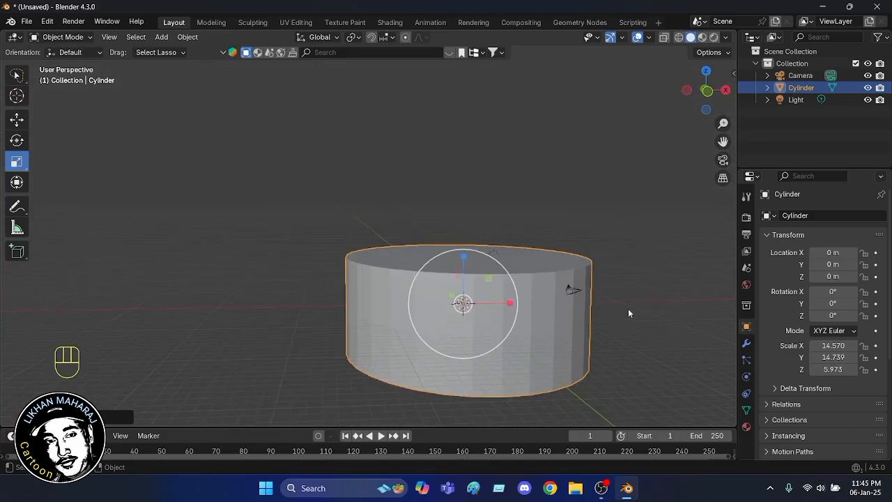
{"action": "middle_click_drag", "start_coordinate": [623, 356], "coordinate": [461, 345]}
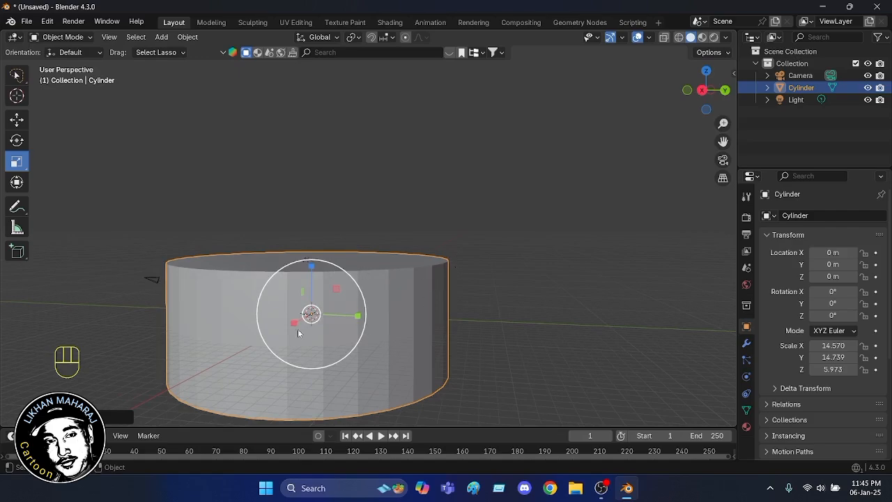
{"action": "scroll", "coordinate": [575, 339], "scroll_direction": "down", "scroll_amount": 3}
{"action": "scroll", "coordinate": [574, 311], "scroll_direction": "down", "scroll_amount": 1}
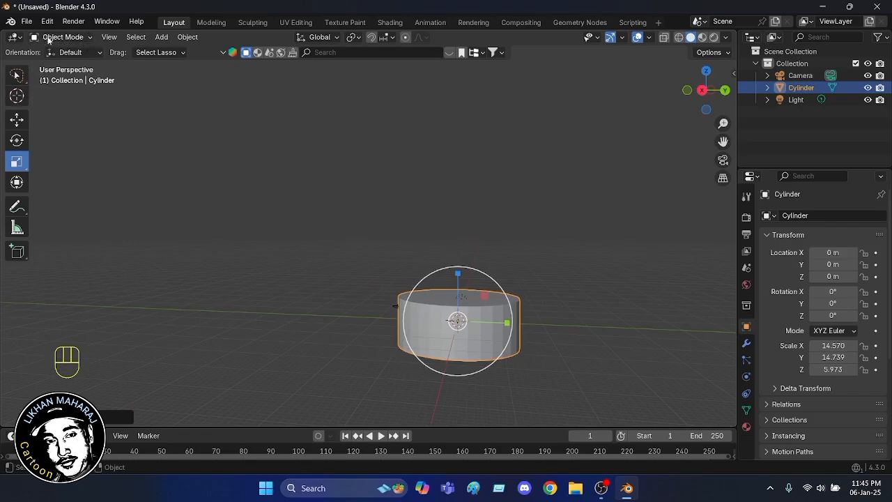
- Enter Edit Mode on the cylinder with face selection, and try selecting its top face and its visible side faces
{"action": "left_click", "coordinate": [92, 38]}
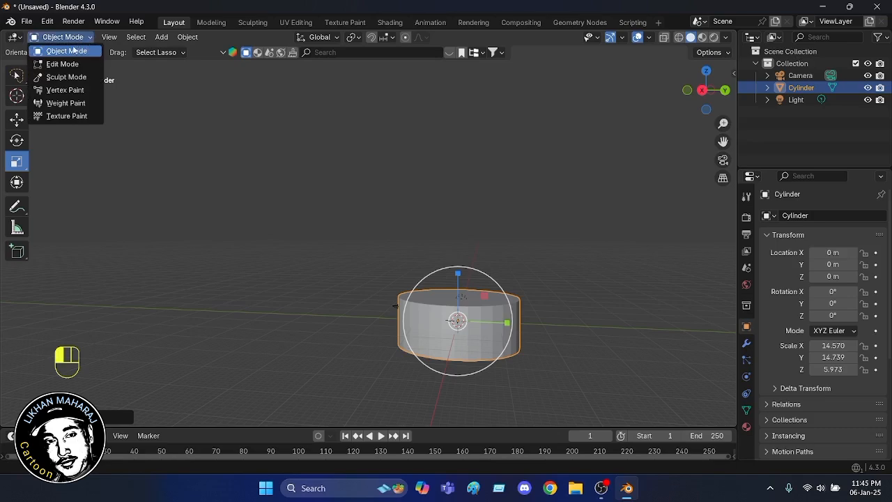
{"action": "left_click", "coordinate": [62, 64]}
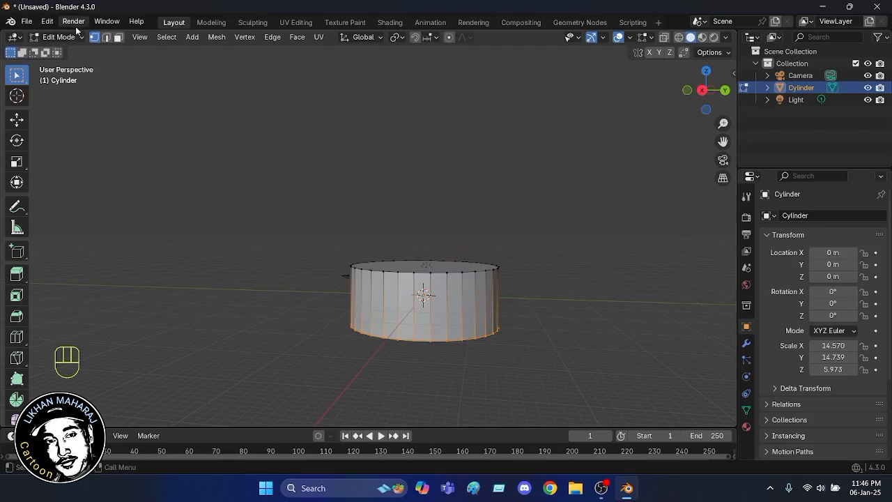
{"action": "left_click", "coordinate": [117, 39]}
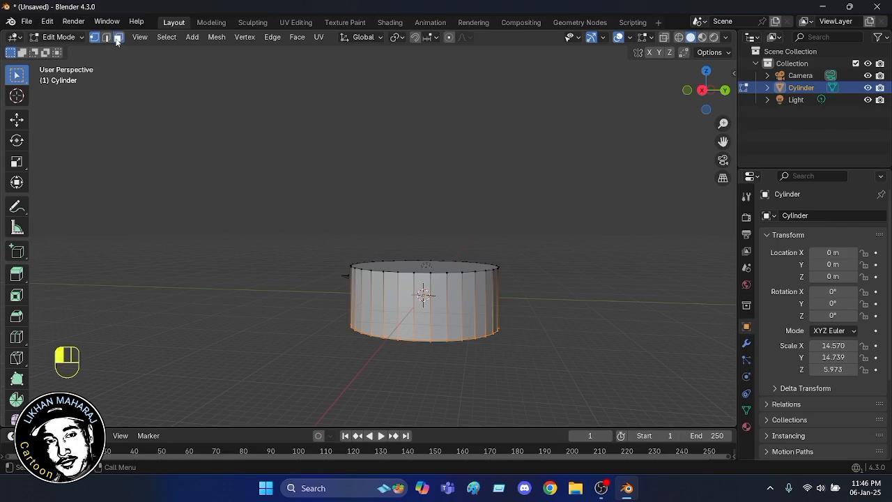
{"action": "left_click", "coordinate": [415, 266]}
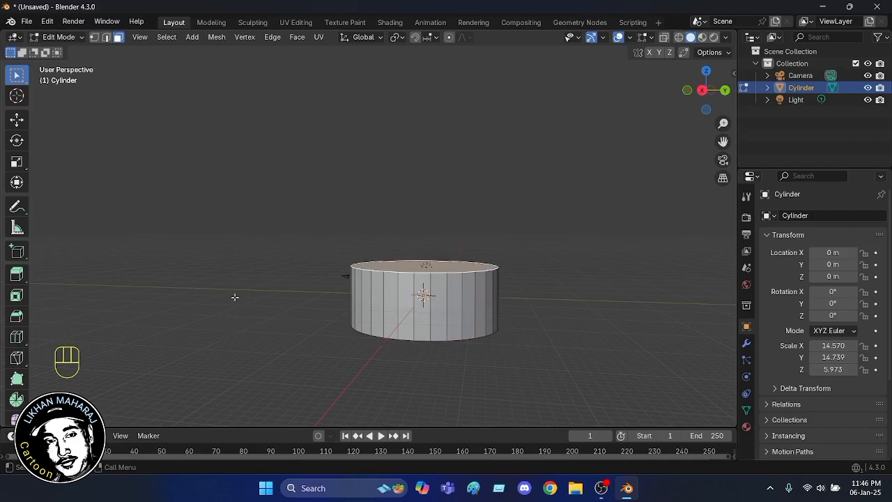
{"action": "left_click_drag", "start_coordinate": [307, 321], "coordinate": [570, 380]}
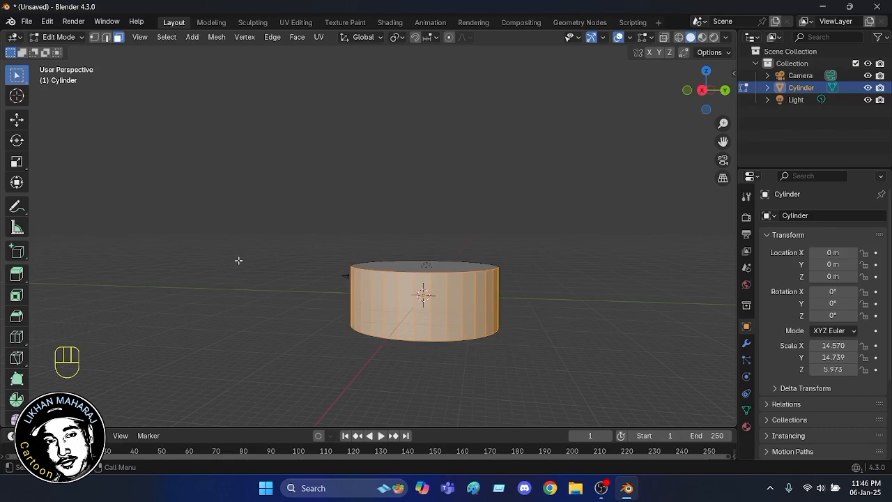
- Select the cylinder's top face and extrude it upward to form a taller second section
{"action": "left_click", "coordinate": [422, 268]}
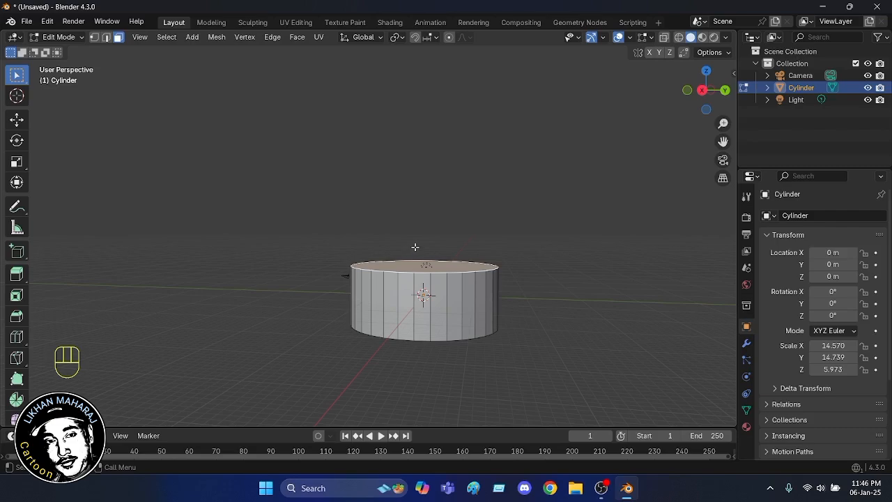
{"action": "key", "text": "e"}
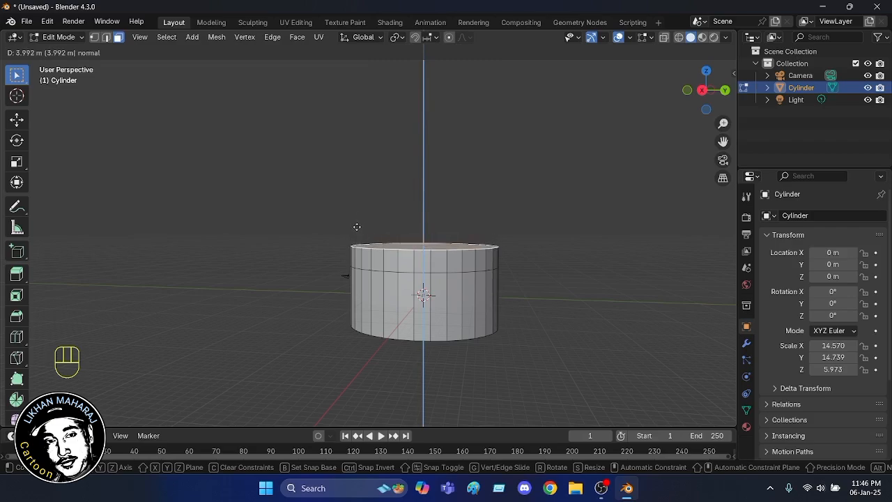
{"action": "left_click", "coordinate": [368, 146]}
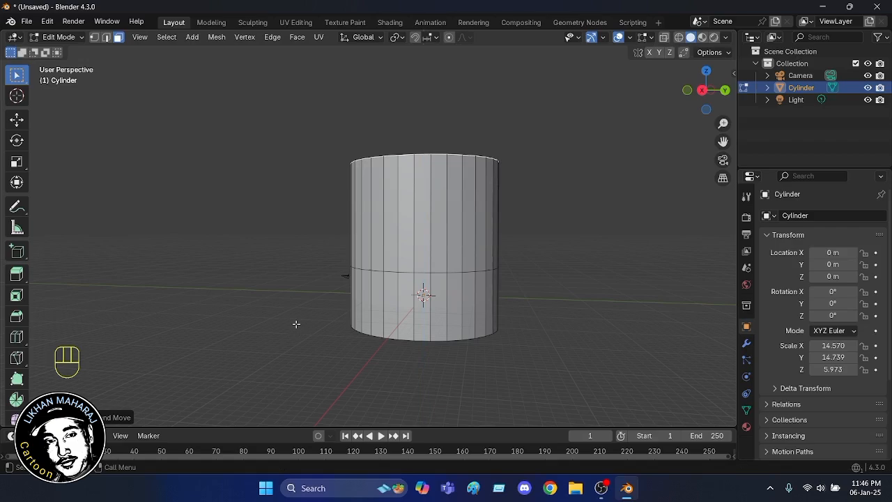
- Select one narrow side face of the cylinder's upper section and extrude it along its normal
{"action": "middle_click_drag", "start_coordinate": [296, 324], "coordinate": [417, 325]}
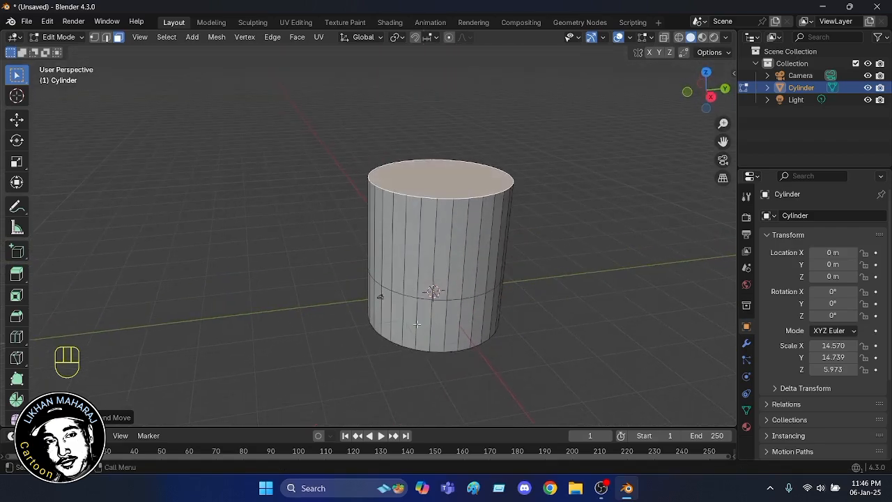
{"action": "left_click", "coordinate": [486, 217]}
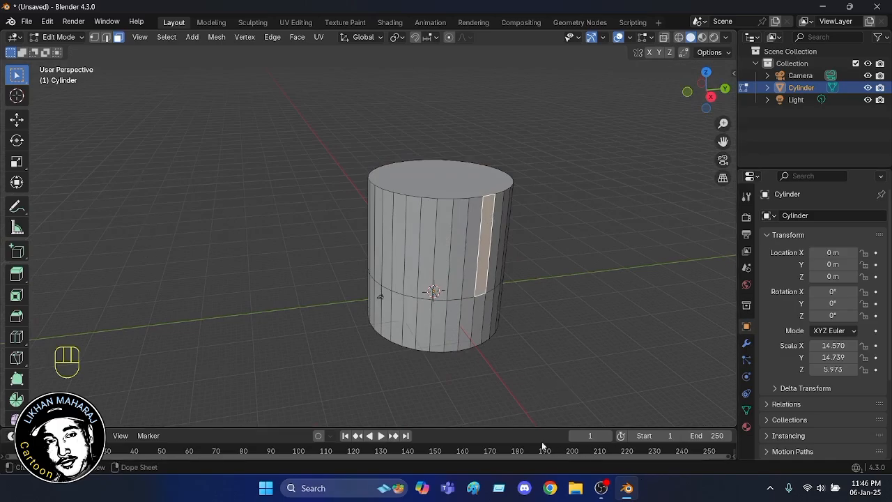
{"action": "key", "text": "e"}
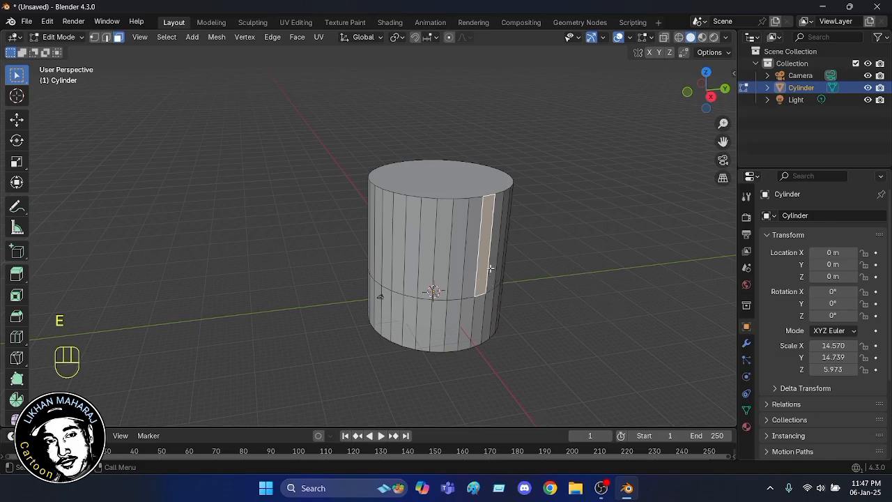
{"action": "key", "text": "e"}
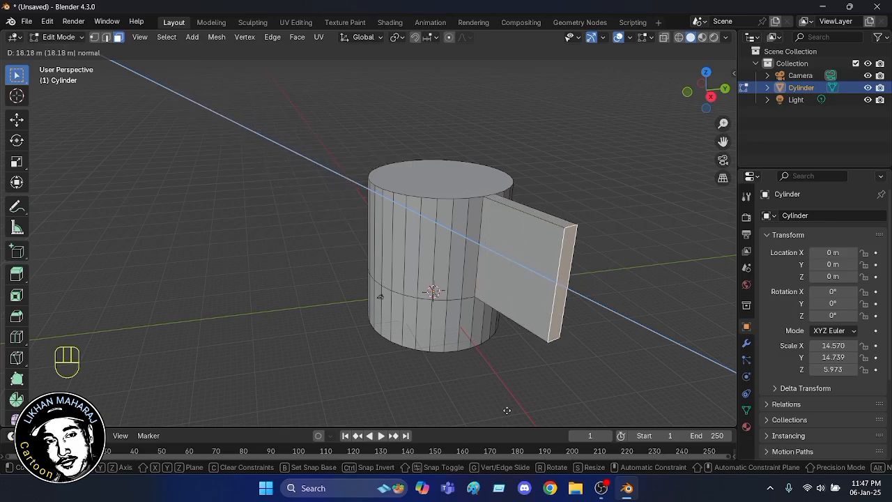
{"action": "left_click", "coordinate": [438, 352]}
{"action": "middle_click_drag", "start_coordinate": [516, 359], "coordinate": [462, 318]}
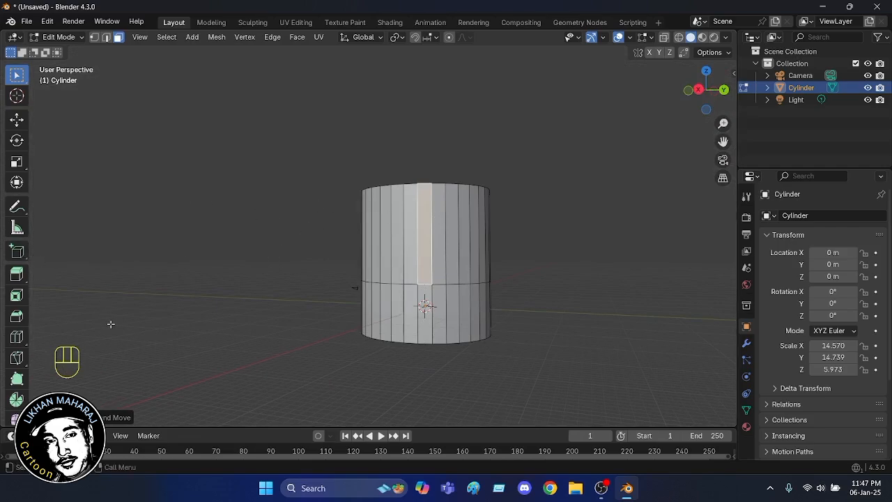
- Add two horizontal loop cuts around the cylinder's upper section and slide them slightly upward by a factor of about -0.10
{"action": "scroll", "coordinate": [478, 304], "scroll_direction": "up", "scroll_amount": 3}
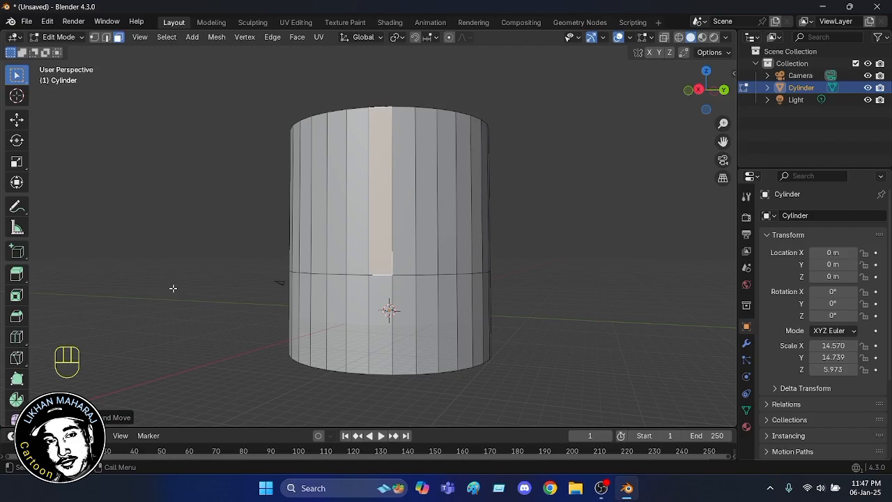
{"action": "key", "text": "ctrl"}
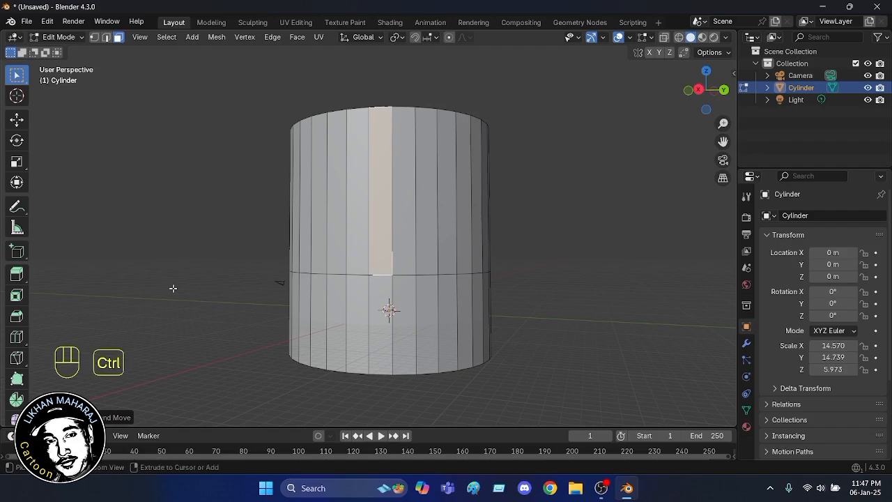
{"action": "key", "text": "ctrl+r"}
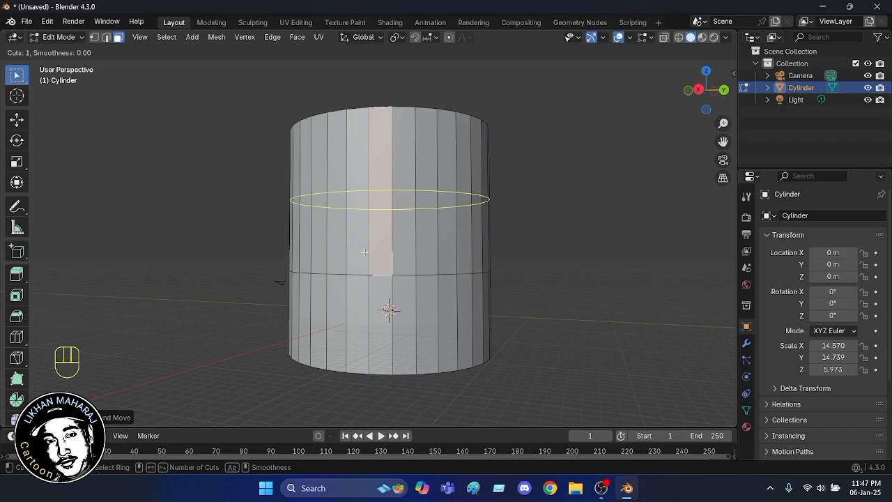
{"action": "scroll", "coordinate": [364, 253], "scroll_direction": "up", "scroll_amount": 2}
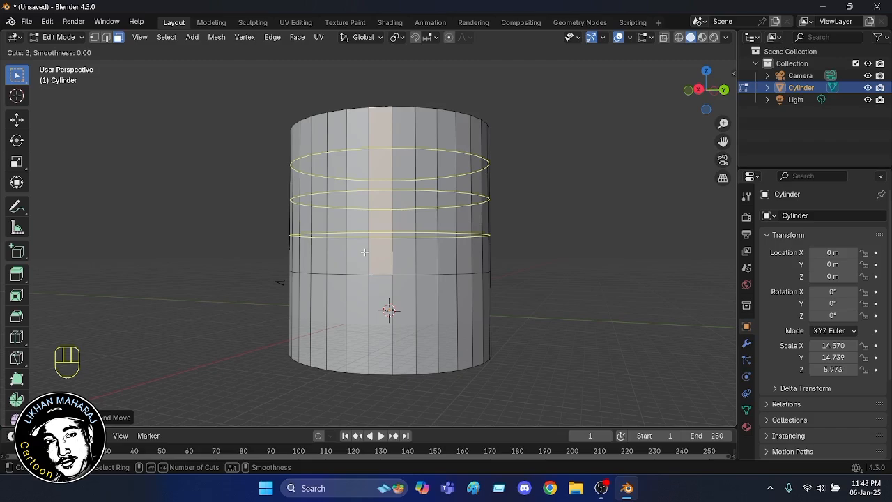
{"action": "scroll", "coordinate": [364, 252], "scroll_direction": "up", "scroll_amount": 1}
{"action": "scroll", "coordinate": [364, 253], "scroll_direction": "up", "scroll_amount": 5}
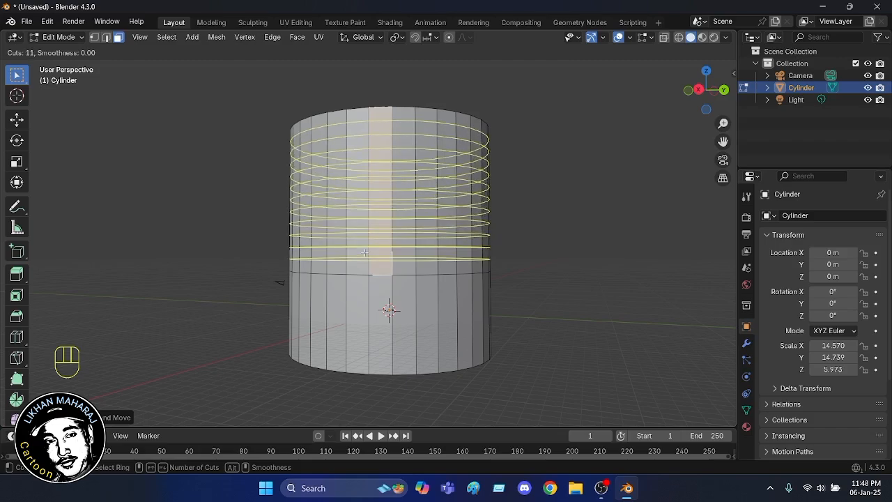
{"action": "scroll", "coordinate": [364, 252], "scroll_direction": "down", "scroll_amount": 8}
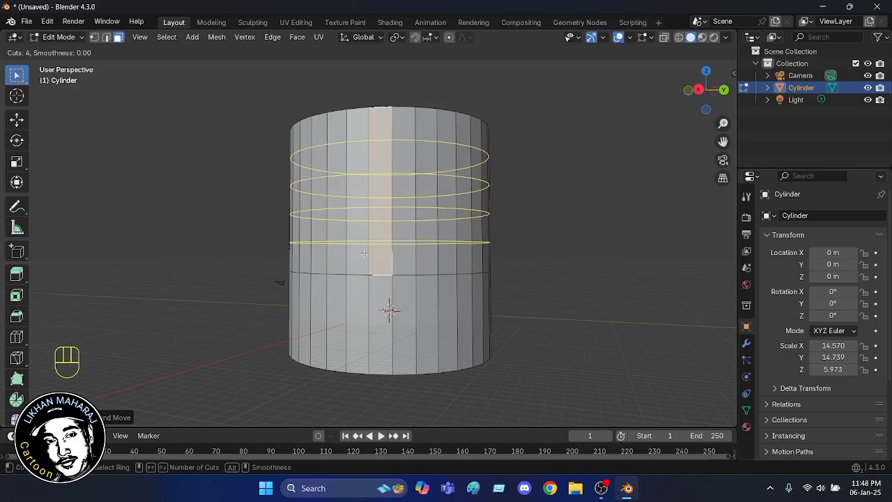
{"action": "scroll", "coordinate": [364, 255], "scroll_direction": "up", "scroll_amount": 5}
{"action": "scroll", "coordinate": [363, 255], "scroll_direction": "up", "scroll_amount": 14}
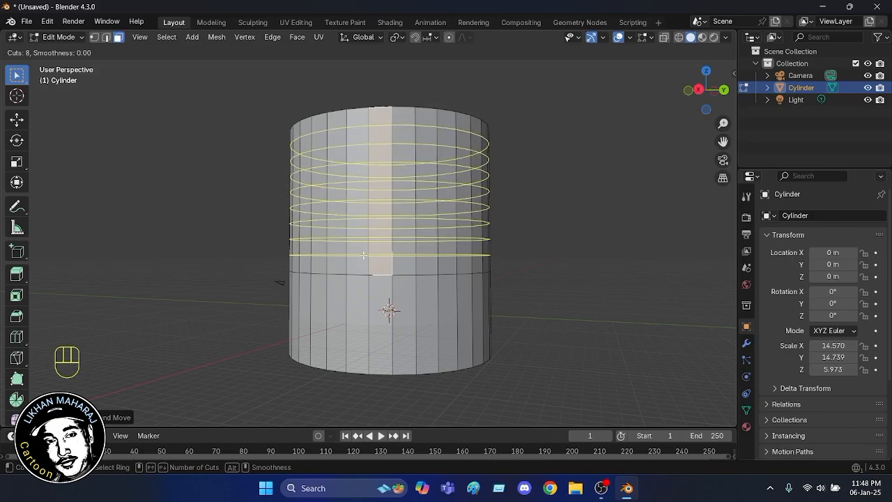
{"action": "scroll", "coordinate": [363, 255], "scroll_direction": "down", "scroll_amount": 3}
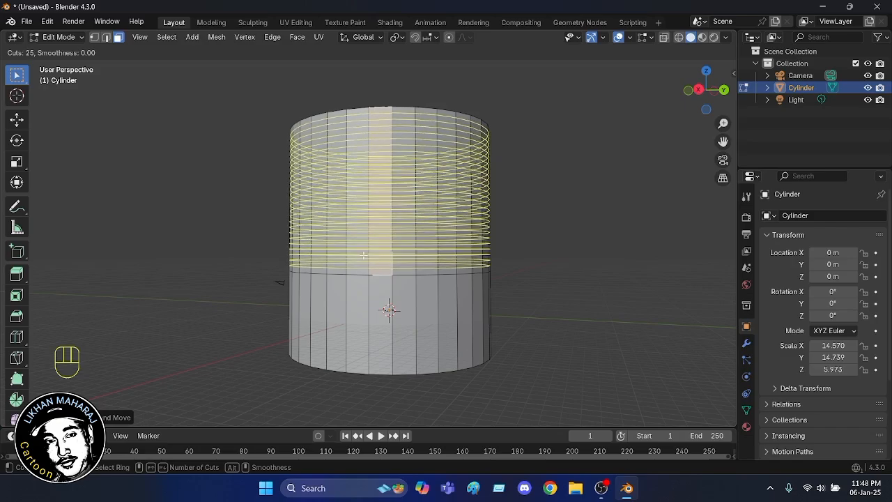
{"action": "scroll", "coordinate": [363, 255], "scroll_direction": "down", "scroll_amount": 14}
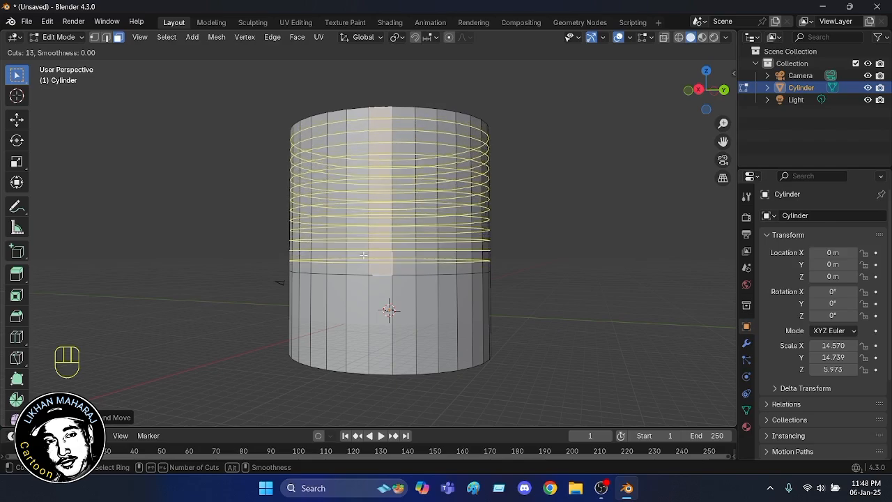
{"action": "scroll", "coordinate": [363, 255], "scroll_direction": "down", "scroll_amount": 2}
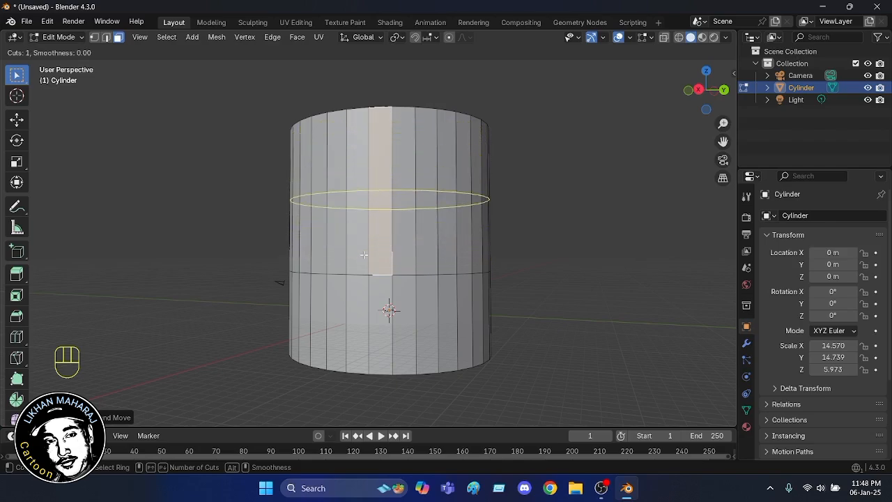
{"action": "scroll", "coordinate": [363, 255], "scroll_direction": "up", "scroll_amount": 1}
{"action": "scroll", "coordinate": [363, 255], "scroll_direction": "down", "scroll_amount": 1}
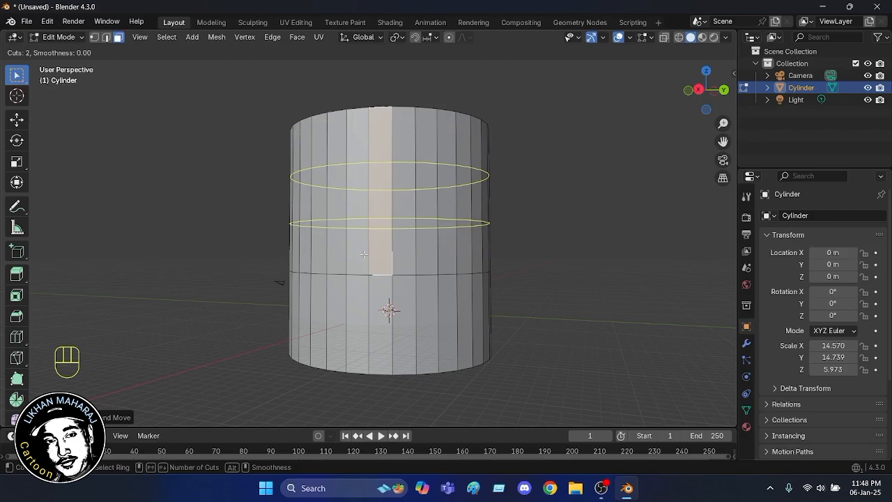
{"action": "left_click", "coordinate": [363, 255]}
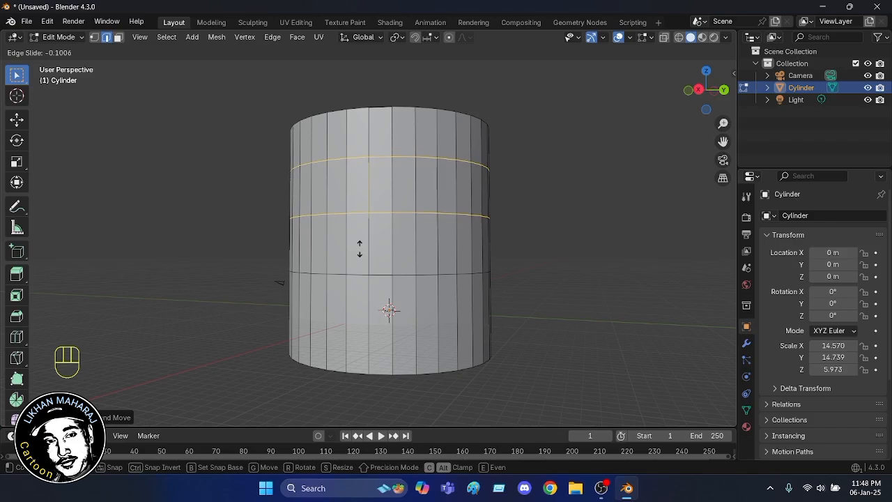
{"action": "left_click", "coordinate": [360, 249]}
- Try selecting individual vertical and horizontal edges on the cylinder's side one at a time
{"action": "left_click", "coordinate": [359, 249]}
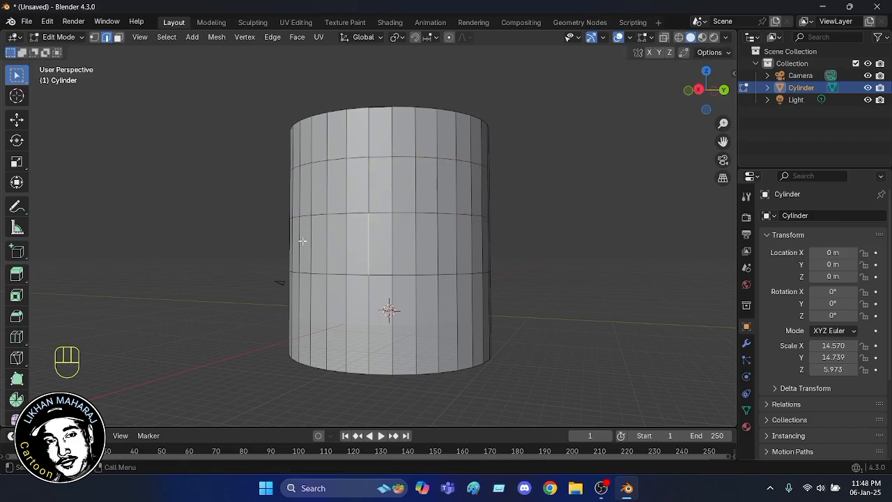
{"action": "left_click", "coordinate": [200, 222]}
{"action": "left_click", "coordinate": [356, 183]}
{"action": "left_click", "coordinate": [380, 156]}
{"action": "left_click", "coordinate": [357, 158]}
{"action": "left_click", "coordinate": [345, 180]}
{"action": "left_click", "coordinate": [346, 249]}
{"action": "left_click", "coordinate": [345, 299]}
- Try selecting a column of stacked vertical edges together from the cylinder's top edge downward, and clear the selection
{"action": "left_click", "coordinate": [347, 117]}
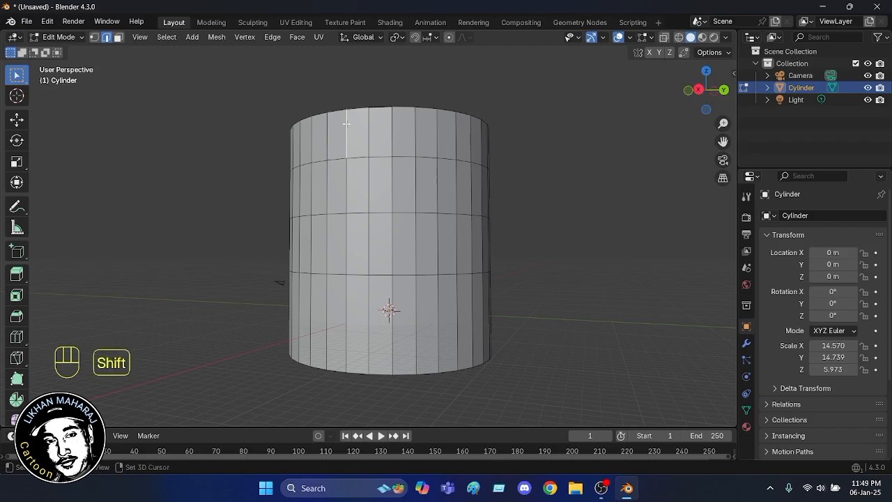
{"action": "left_click", "coordinate": [347, 180], "text": "shift"}
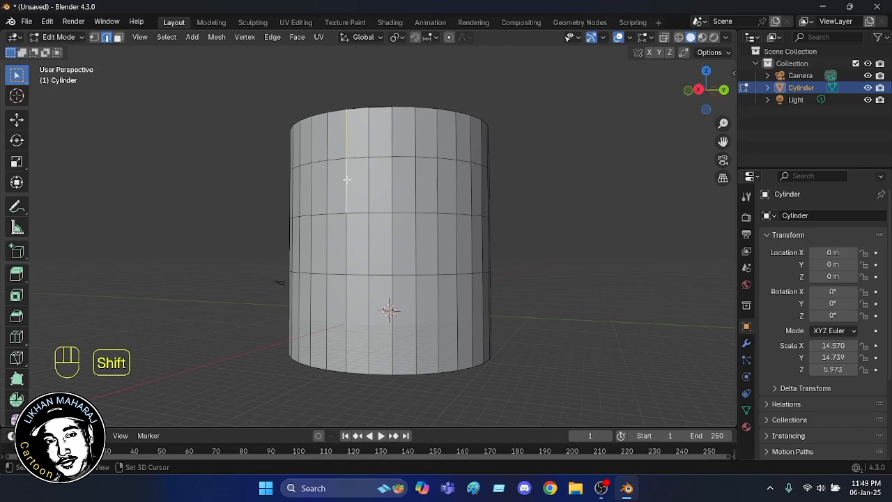
{"action": "left_click", "coordinate": [347, 242], "text": "shift"}
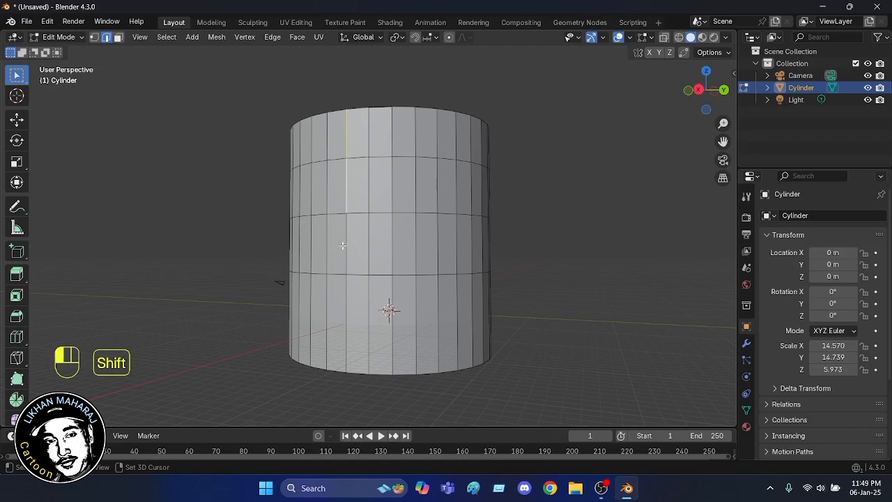
{"action": "left_click", "coordinate": [344, 323], "text": "shift"}
{"action": "left_click", "coordinate": [231, 288]}
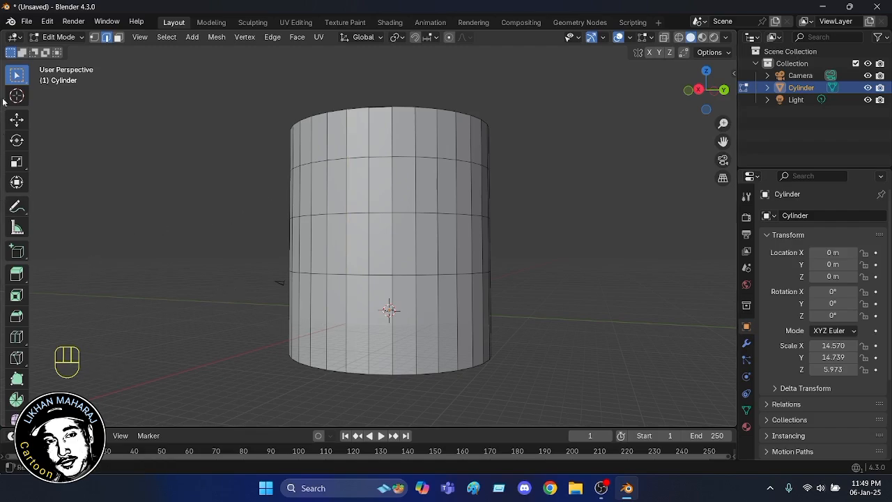
- Switch to face selection, select the two uppermost stacked side faces in one column, and extrude them very slightly along their normal
{"action": "left_click", "coordinate": [119, 37]}
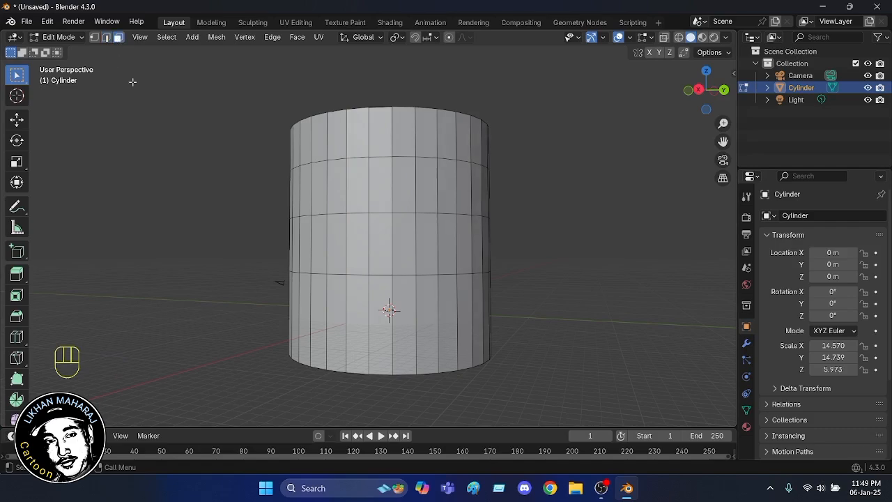
{"action": "left_click", "coordinate": [357, 143]}
{"action": "left_click", "coordinate": [358, 183]}
{"action": "left_click", "coordinate": [360, 132]}
{"action": "left_click", "coordinate": [357, 183], "text": "shift"}
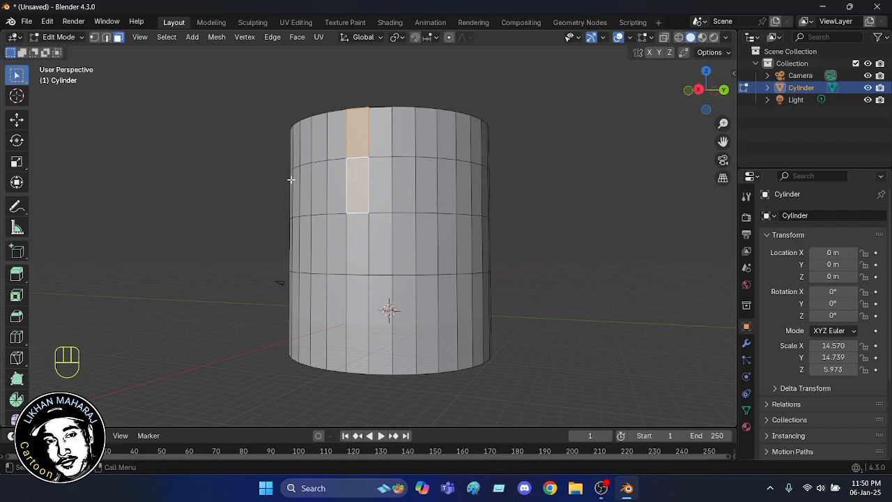
{"action": "key", "text": "e"}
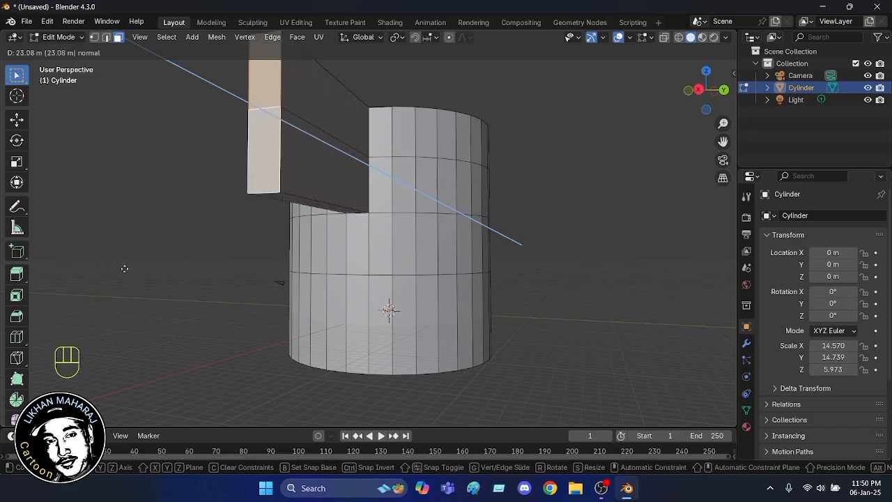
{"action": "left_click", "coordinate": [256, 245]}
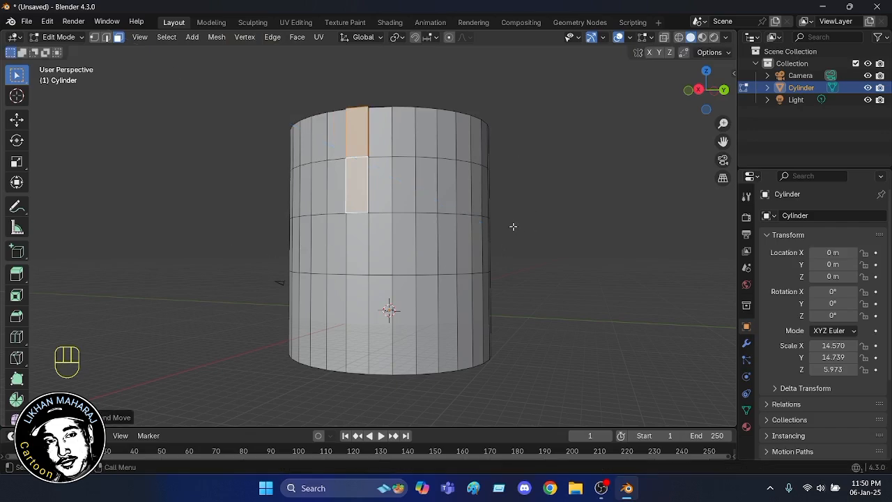
- Inset one side face in the second row from the top by about 0.066 m and deselect it
{"action": "left_click", "coordinate": [402, 176]}
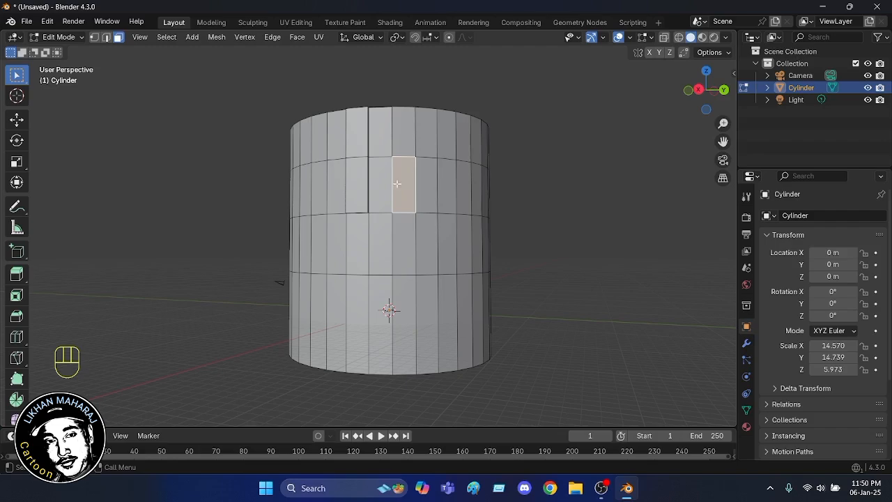
{"action": "key", "text": "i"}
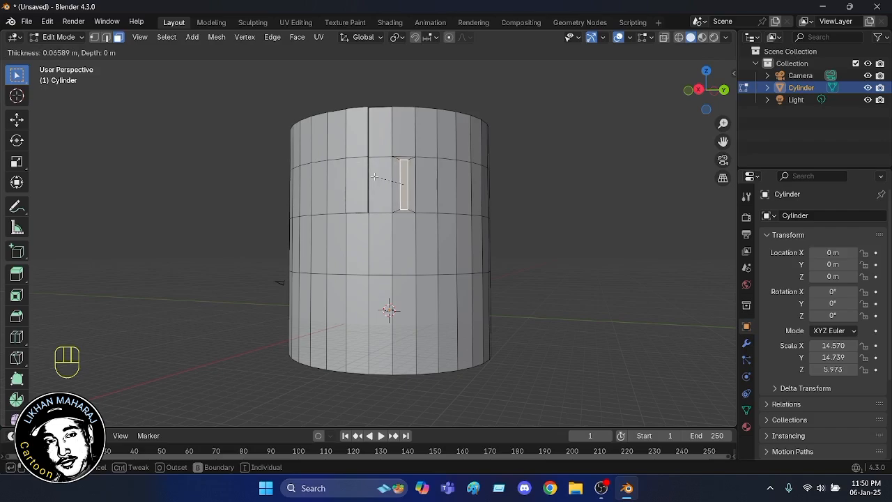
{"action": "left_click", "coordinate": [375, 176]}
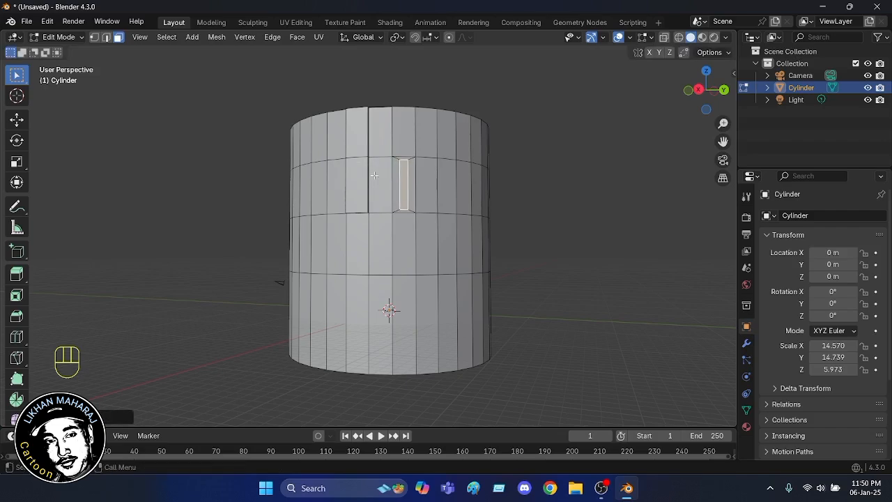
{"action": "left_click", "coordinate": [515, 177]}
- Select the narrow inset face and extrude it outward along its normal by about 9.83 m
{"action": "scroll", "coordinate": [470, 176], "scroll_direction": "up", "scroll_amount": 2}
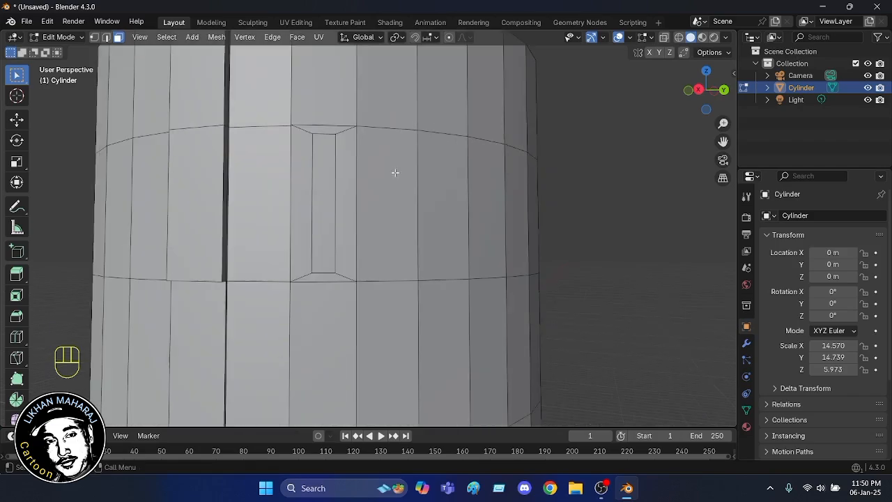
{"action": "scroll", "coordinate": [396, 173], "scroll_direction": "up", "scroll_amount": 4}
{"action": "scroll", "coordinate": [655, 157], "scroll_direction": "down", "scroll_amount": 6}
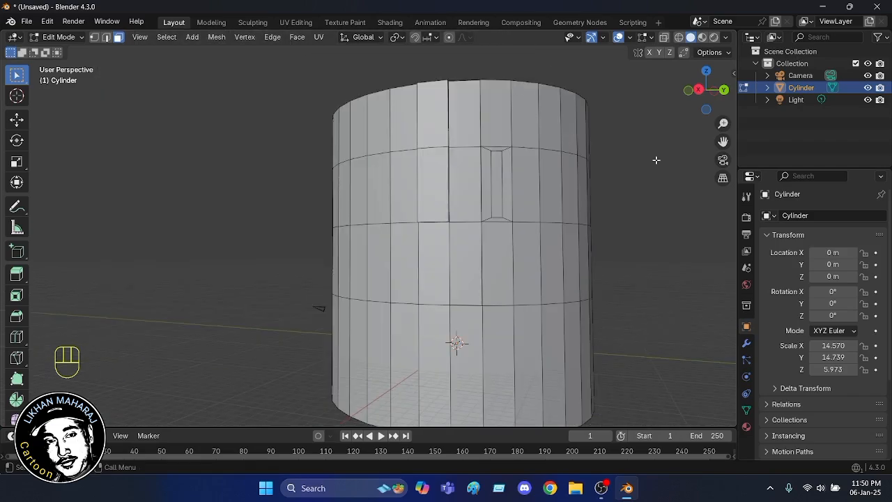
{"action": "scroll", "coordinate": [613, 185], "scroll_direction": "up", "scroll_amount": 4}
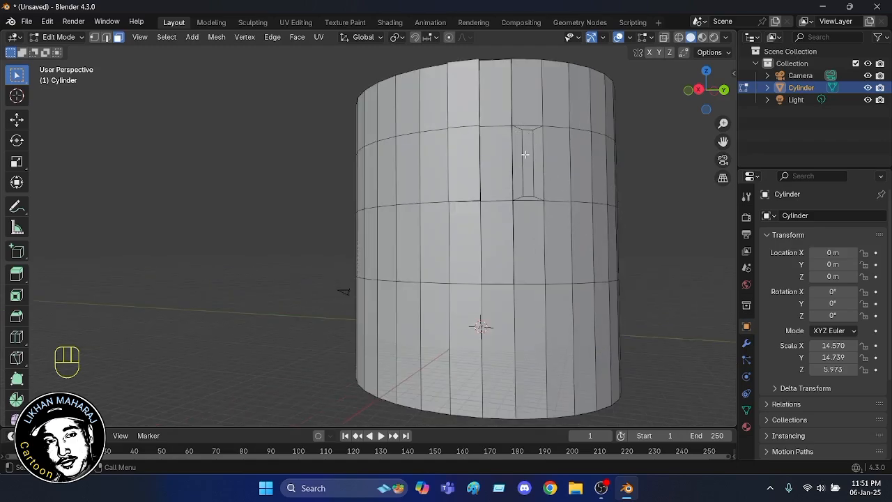
{"action": "left_click", "coordinate": [527, 157]}
{"action": "key", "text": "e"}
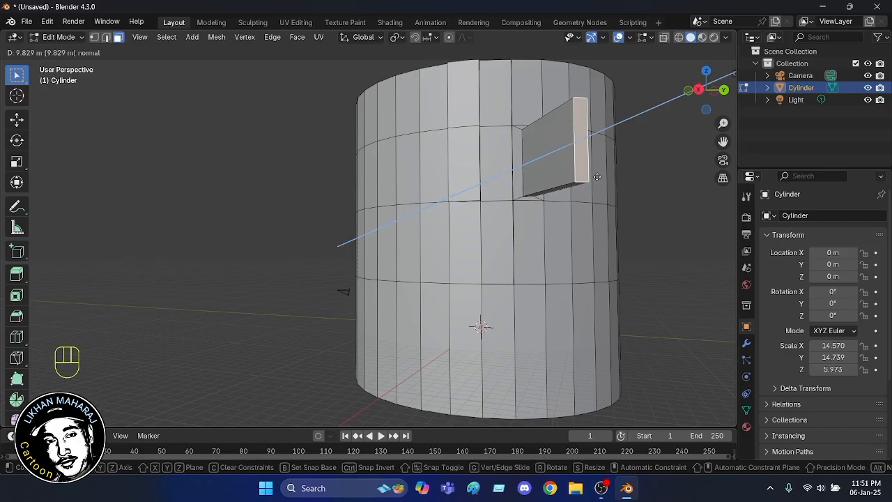
{"action": "left_click", "coordinate": [597, 178]}
- Add five horizontal loop cuts around the cylinder section just below the protruding block and slide them slightly upward
{"action": "middle_click_drag", "start_coordinate": [649, 235], "coordinate": [608, 231]}
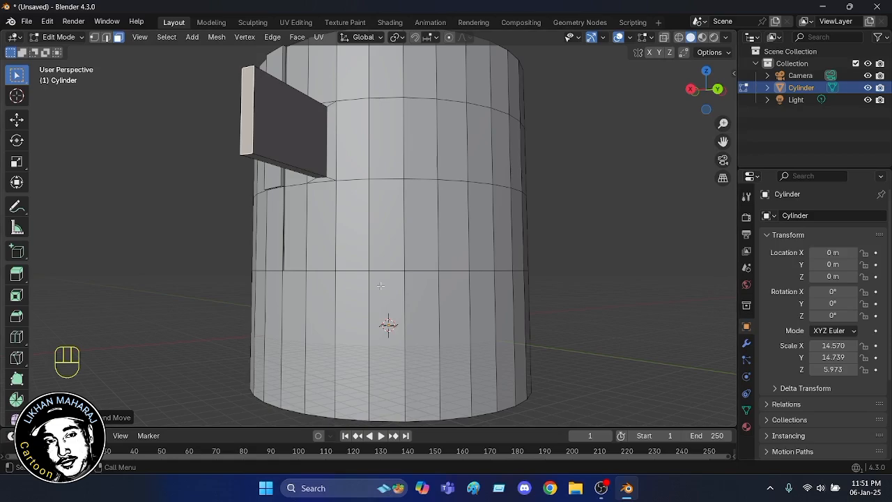
{"action": "key", "text": "ctrl"}
{"action": "key", "text": "ctrl+r"}
{"action": "key", "text": "ctrl+r"}
{"action": "key", "text": "ctrl+r"}
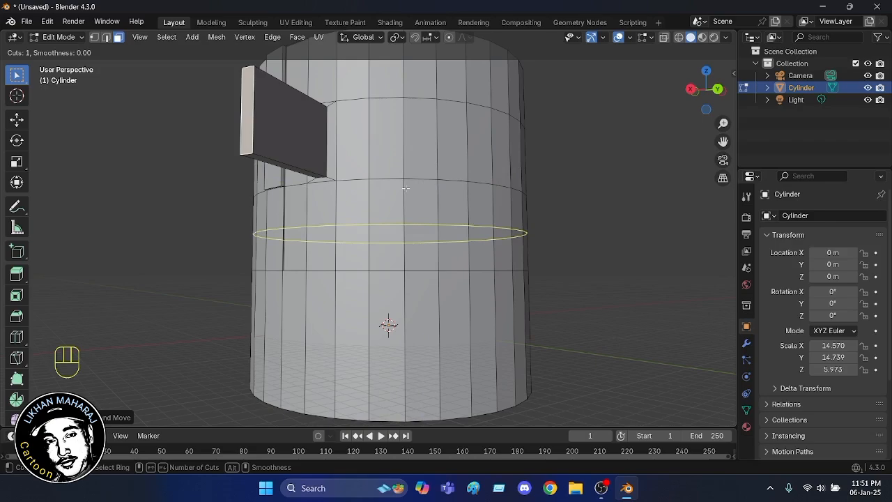
{"action": "scroll", "coordinate": [406, 187], "scroll_direction": "up", "scroll_amount": 9}
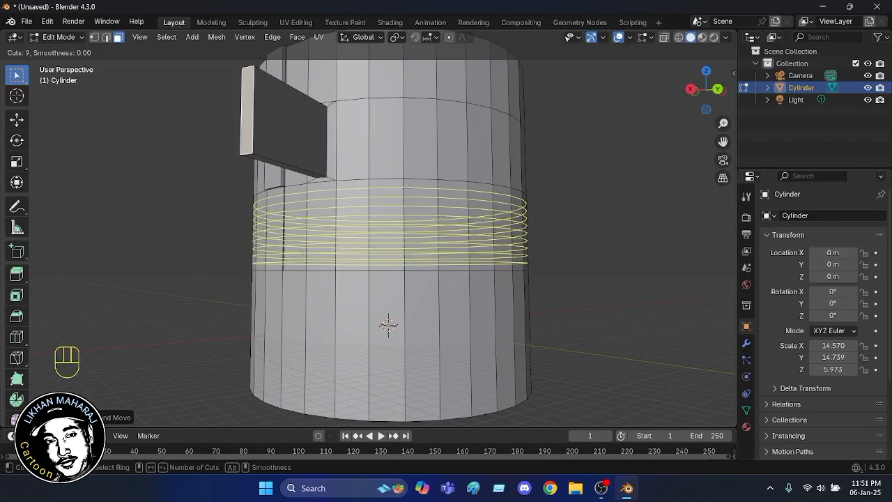
{"action": "scroll", "coordinate": [406, 188], "scroll_direction": "down", "scroll_amount": 9}
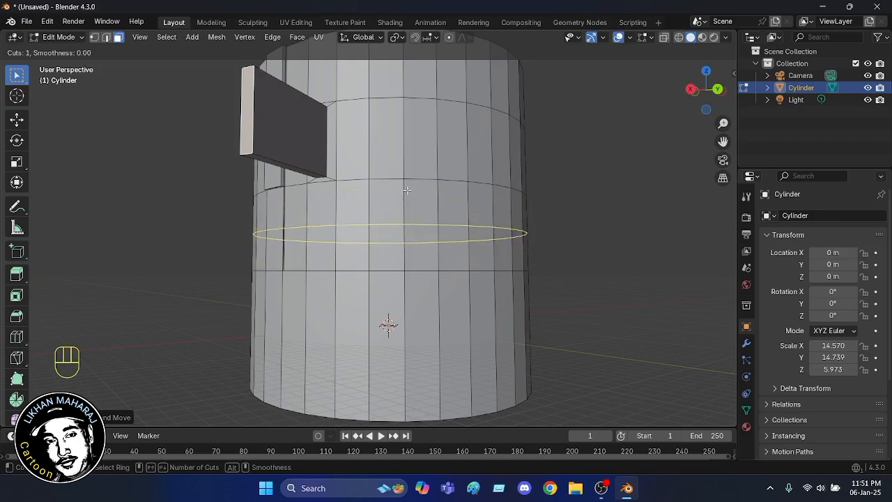
{"action": "scroll", "coordinate": [406, 190], "scroll_direction": "up", "scroll_amount": 4}
{"action": "scroll", "coordinate": [406, 190], "scroll_direction": "down", "scroll_amount": 3}
{"action": "scroll", "coordinate": [406, 190], "scroll_direction": "up", "scroll_amount": 3}
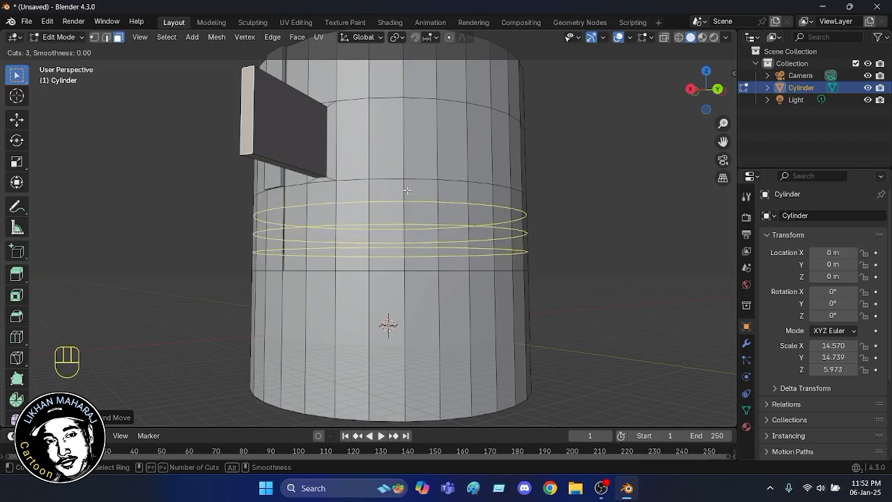
{"action": "left_click", "coordinate": [406, 190]}
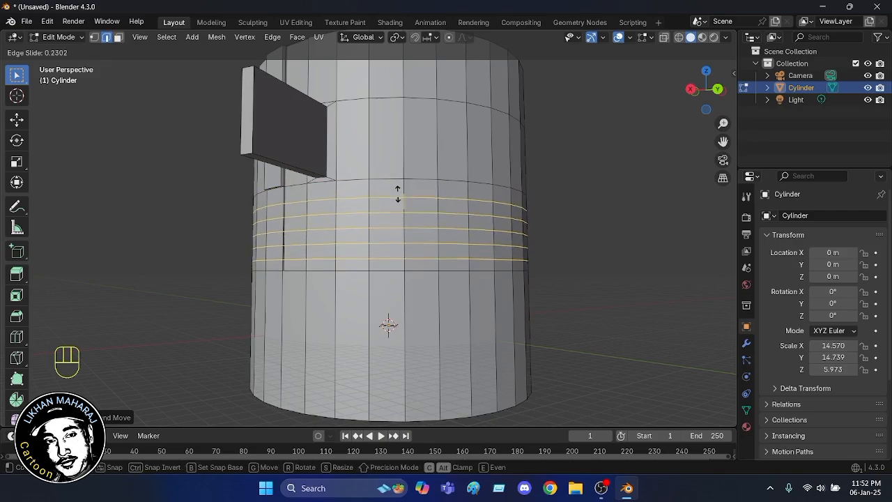
{"action": "left_click", "coordinate": [400, 191]}
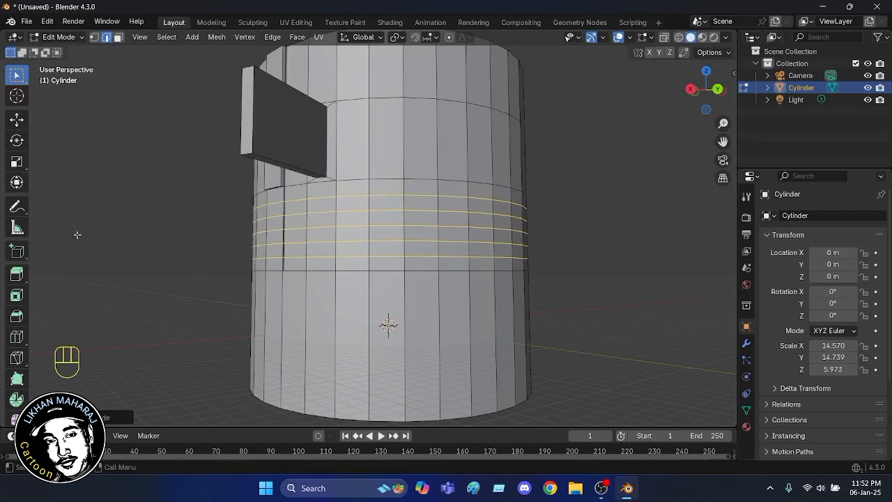
- Clear the loop-cut selection and box-select the visible side of the whole cylinder mesh
{"action": "left_click", "coordinate": [104, 225]}
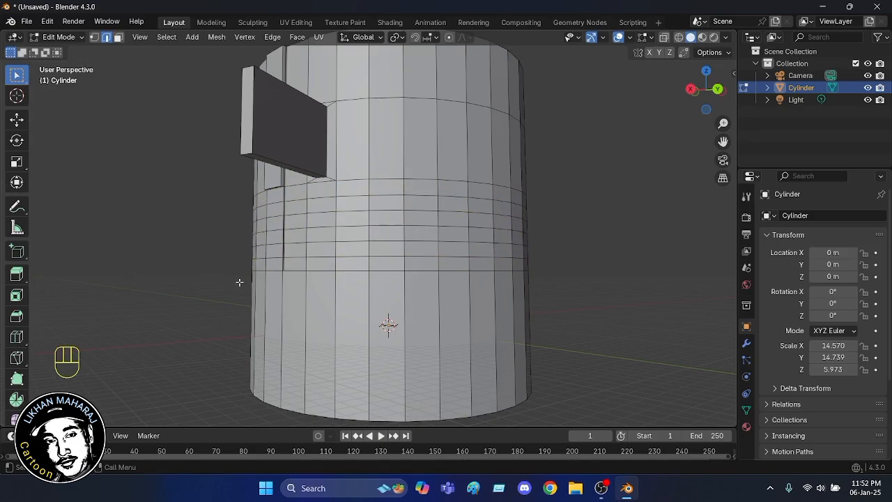
{"action": "scroll", "coordinate": [239, 282], "scroll_direction": "down", "scroll_amount": 4}
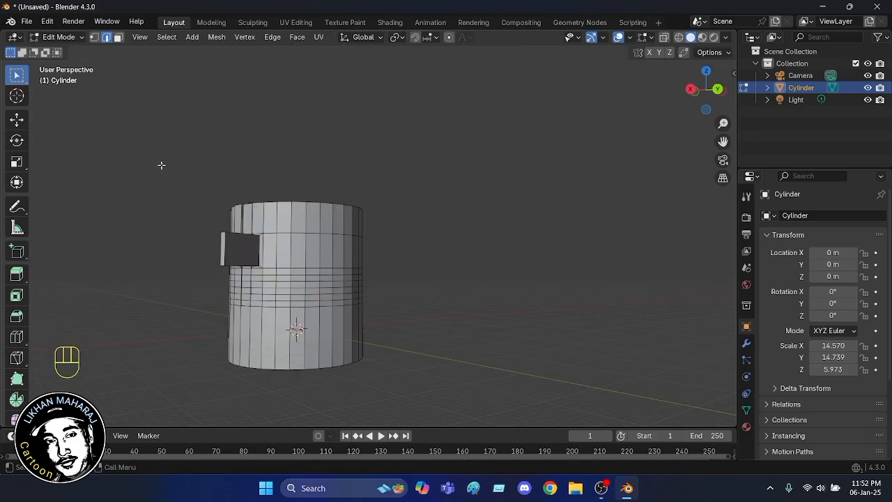
{"action": "left_click", "coordinate": [292, 258]}
{"action": "left_click", "coordinate": [304, 218]}
{"action": "left_click_drag", "start_coordinate": [124, 158], "coordinate": [479, 396]}
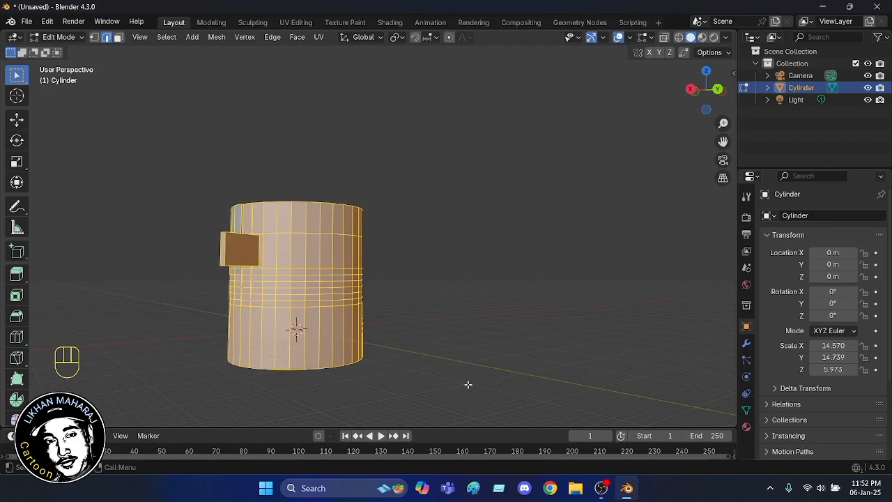
- Bring up the mesh Delete options for the box-selected geometry and dismiss them without choosing one
{"action": "key", "text": "x"}
{"action": "key", "text": "x"}
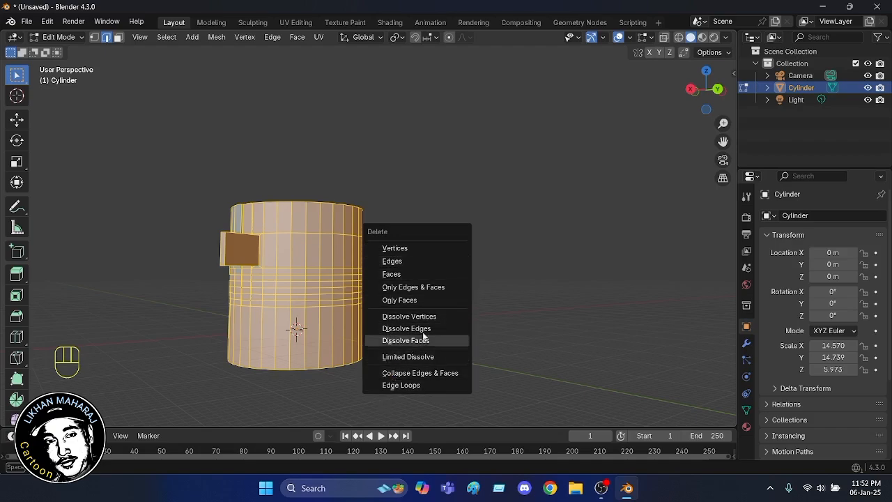
{"action": "key", "text": "x"}
{"action": "key", "text": "x"}
{"action": "key", "text": "x"}
{"action": "key", "text": "x"}
{"action": "key", "text": "x"}
{"action": "key", "text": "x"}
{"action": "key", "text": "x"}
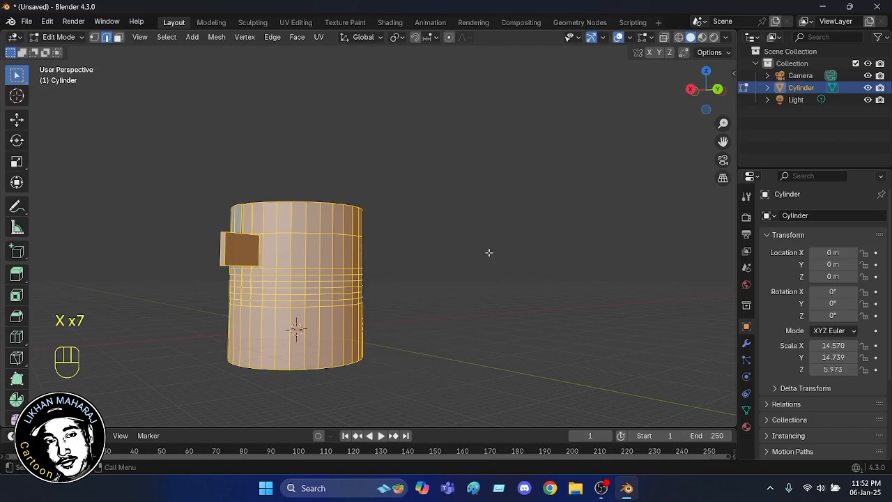
- Select all of the cylinder's geometry and try to delete it in Edit Mode
{"action": "middle_click_drag", "start_coordinate": [439, 193], "coordinate": [524, 220]}
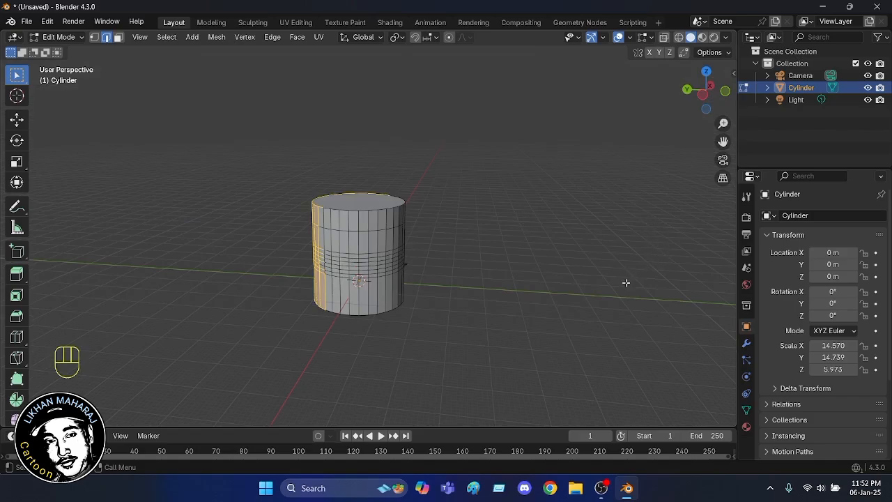
{"action": "key", "text": "a"}
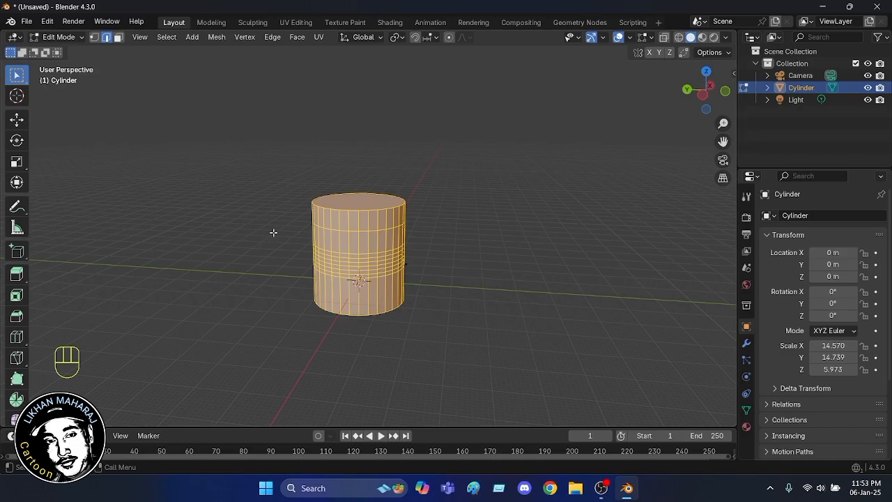
{"action": "key", "text": "x"}
{"action": "middle_click_drag", "start_coordinate": [479, 209], "coordinate": [155, 154]}
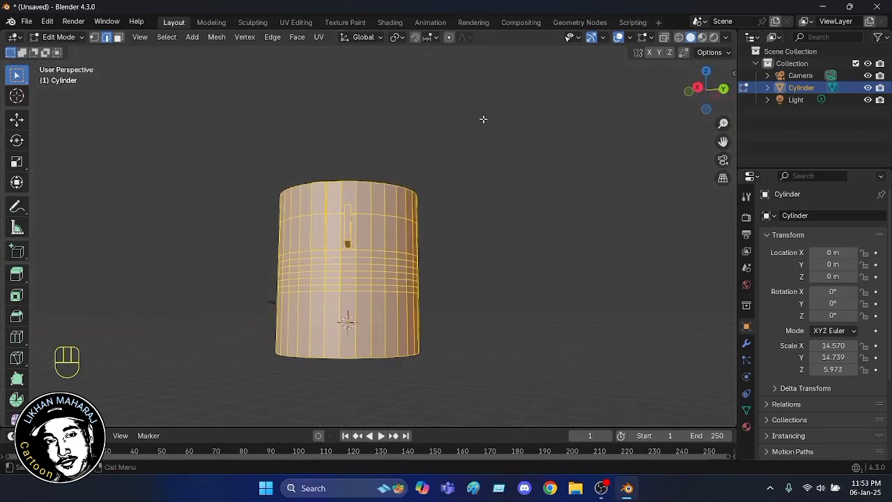
- Delete the Cylinder object through its entry in the scene collection, and undo the deletion
{"action": "left_click", "coordinate": [770, 88]}
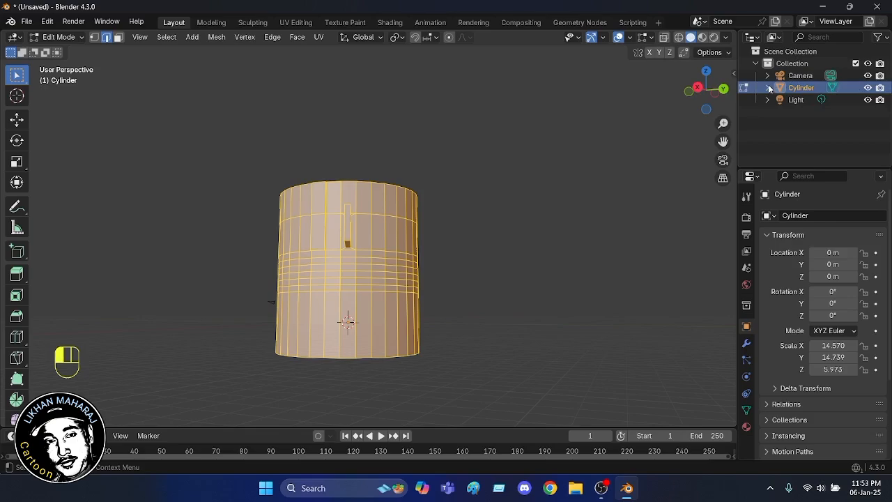
{"action": "left_click", "coordinate": [770, 89]}
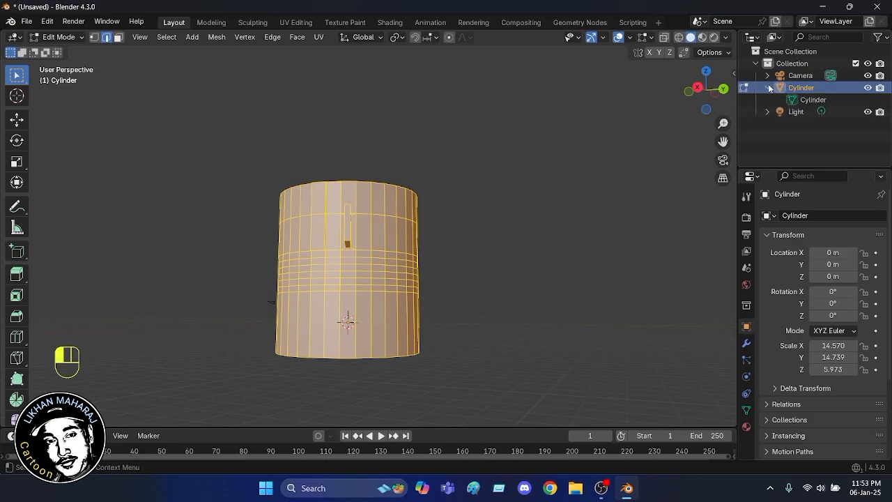
{"action": "right_click", "coordinate": [770, 85]}
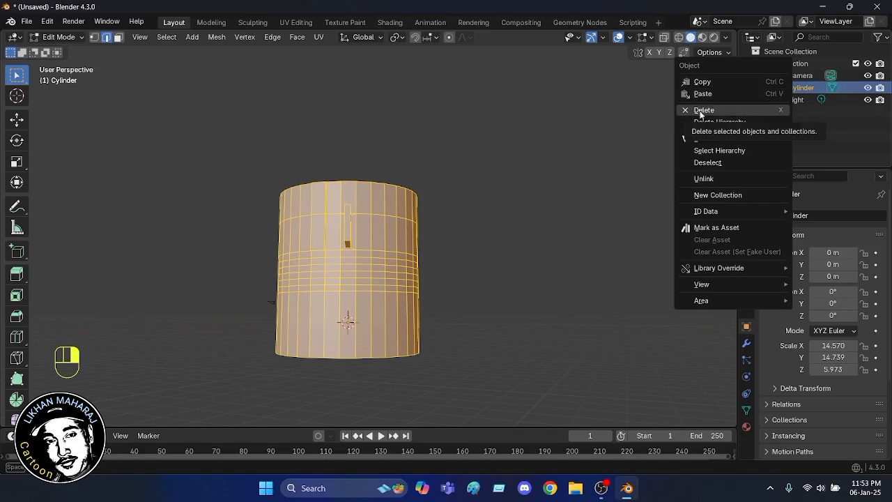
{"action": "left_click", "coordinate": [703, 112]}
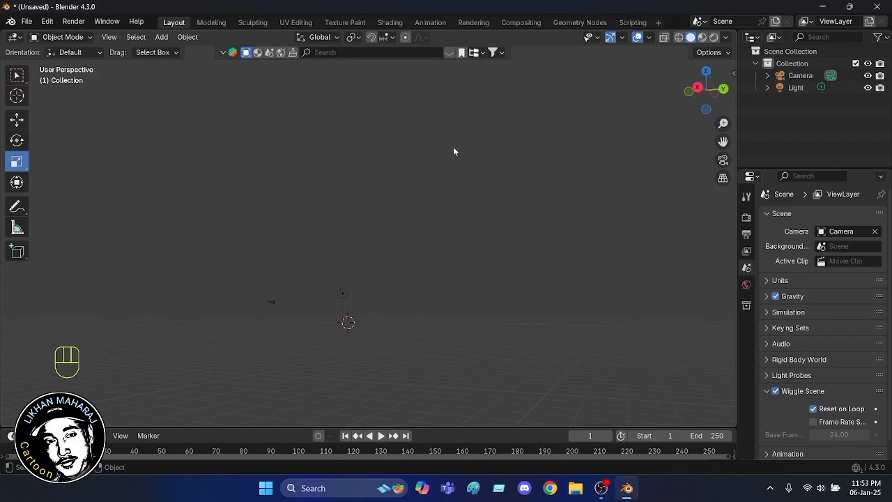
{"action": "key", "text": "ctrl+z"}
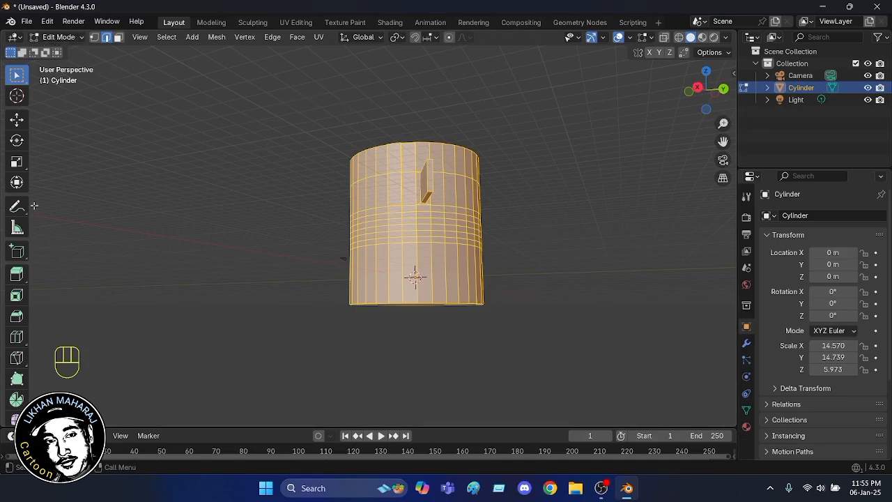
- Switch from Edit Mode to Object Mode and delete the selected cylinder
{"action": "left_click", "coordinate": [80, 38]}
{"action": "left_click", "coordinate": [67, 51]}
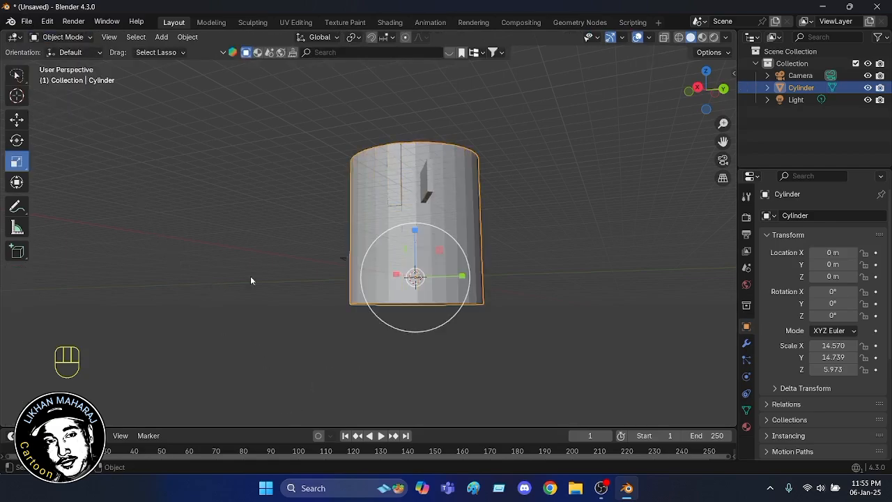
{"action": "key", "text": "x"}
{"action": "key", "text": "x"}
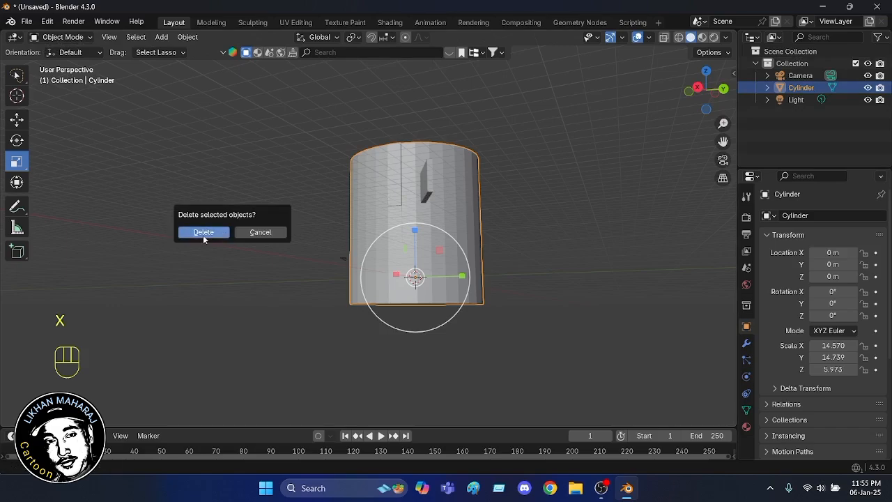
{"action": "left_click", "coordinate": [203, 233]}
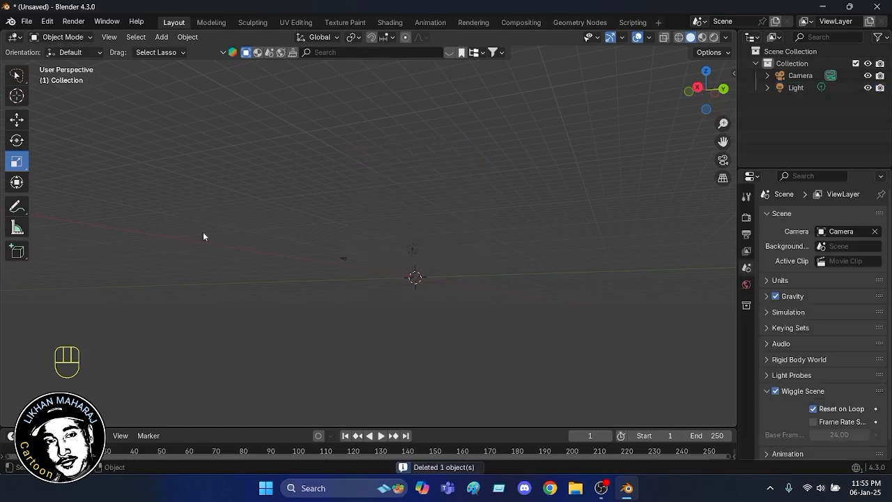